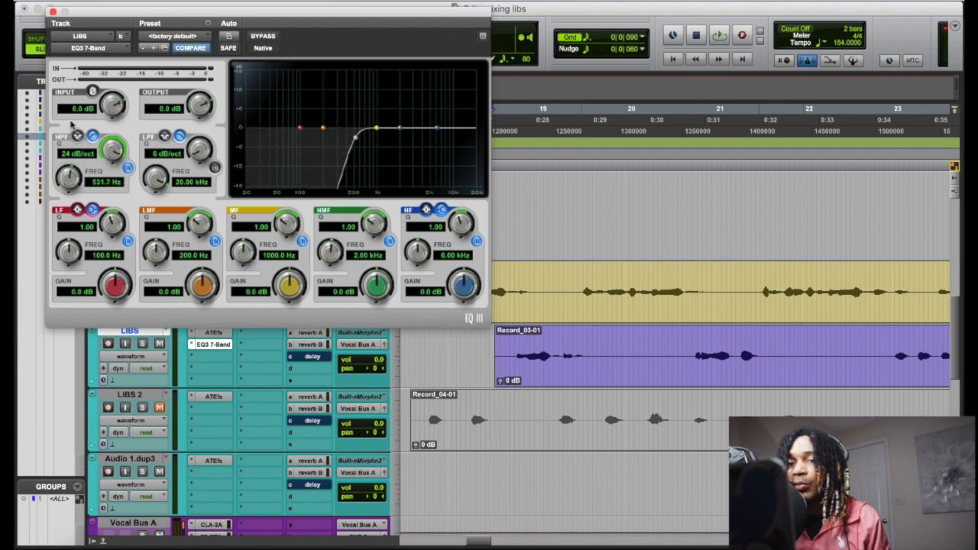
# Play the LIBS vocal and raise the EQ's high-pass filter frequency to 826.9 Hz
pyautogui.moveTo(239, 16); pyautogui.dragTo(233, 16)
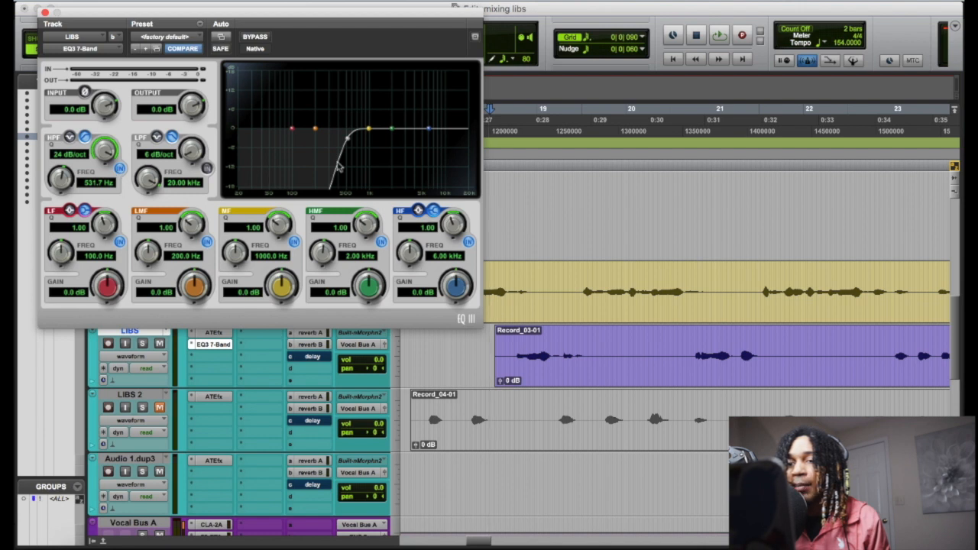
pyautogui.click(492, 167)
pyautogui.press('space')
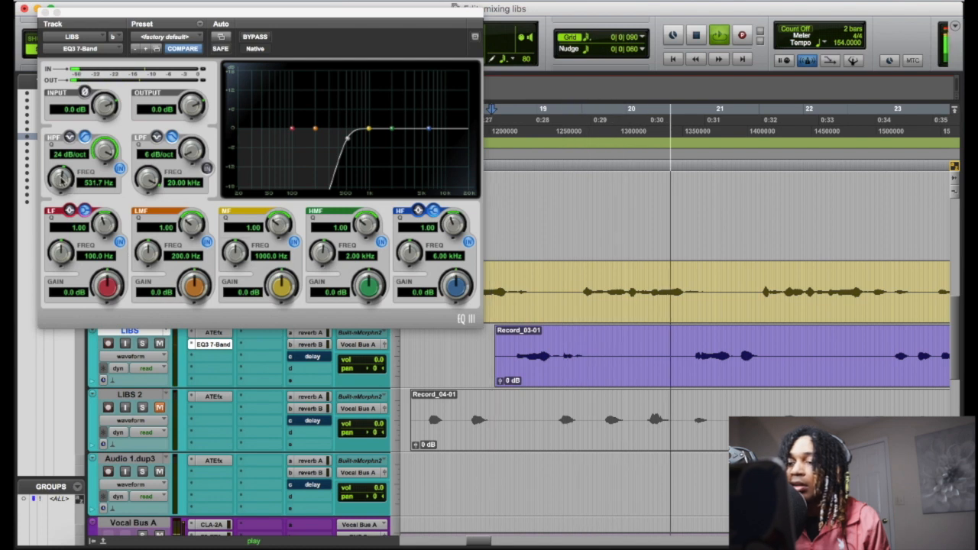
pyautogui.moveTo(61, 178); pyautogui.dragTo(62, 173)
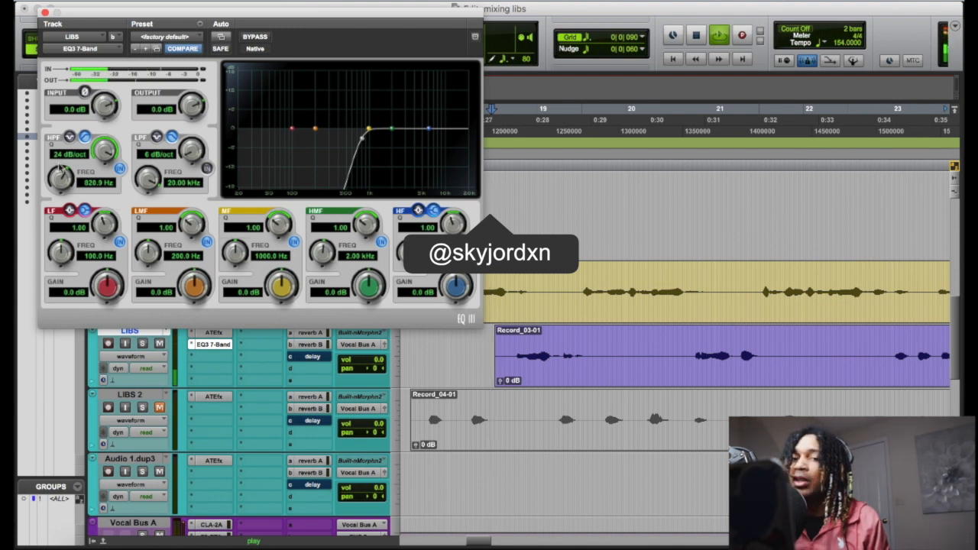
# Enable the EQ's low-pass filter at 24 dB/oct and 3.60 kHz, and set the high-pass frequency to 617.6 Hz
pyautogui.click(206, 168)
pyautogui.moveTo(192, 152); pyautogui.dragTo(191, 130)
pyautogui.moveTo(147, 177); pyautogui.dragTo(147, 195)
pyautogui.moveTo(84, 184); pyautogui.dragTo(75, 193)
# Play the LIBS vocal to compare its sound with the low-pass filter on and off
pyautogui.press('r')
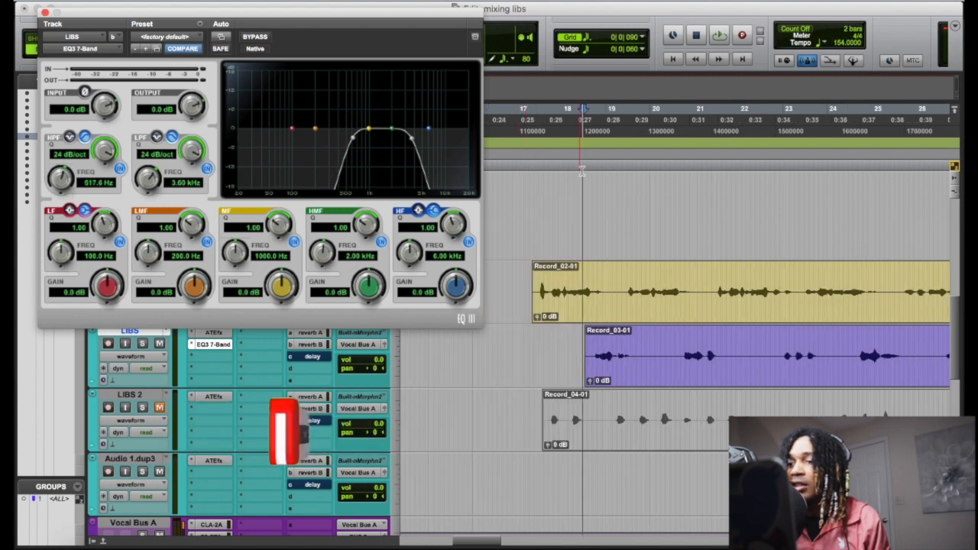
pyautogui.press('space')
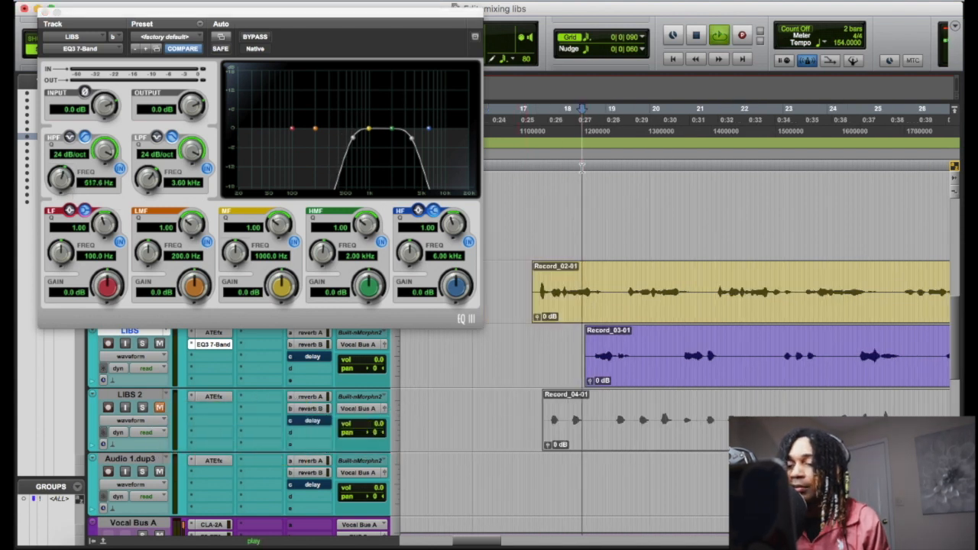
pyautogui.press('t')
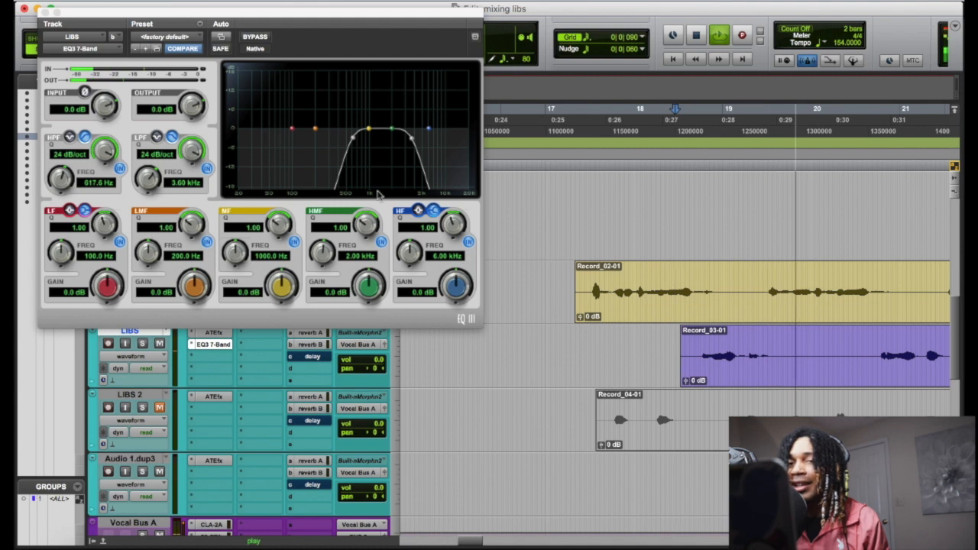
pyautogui.press('space')
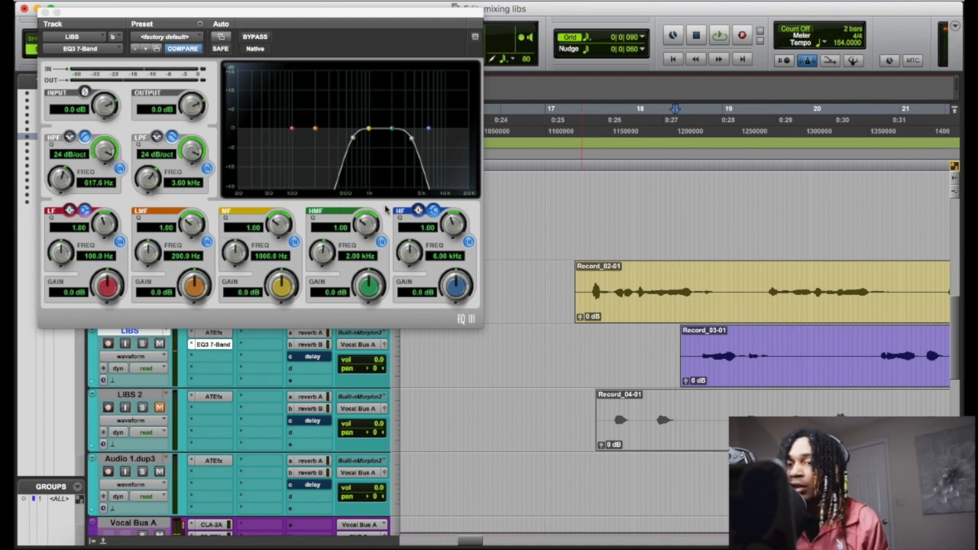
pyautogui.click(205, 169)
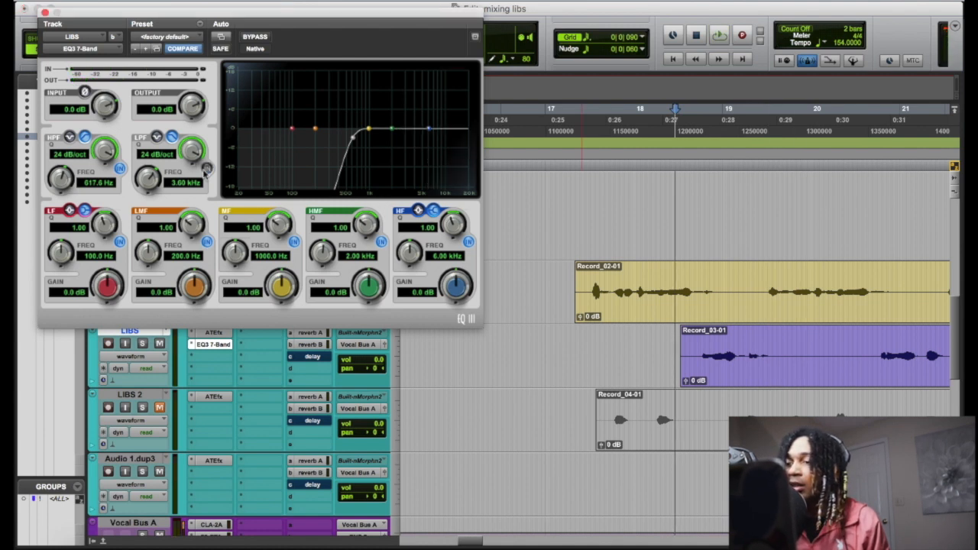
pyautogui.press('space')
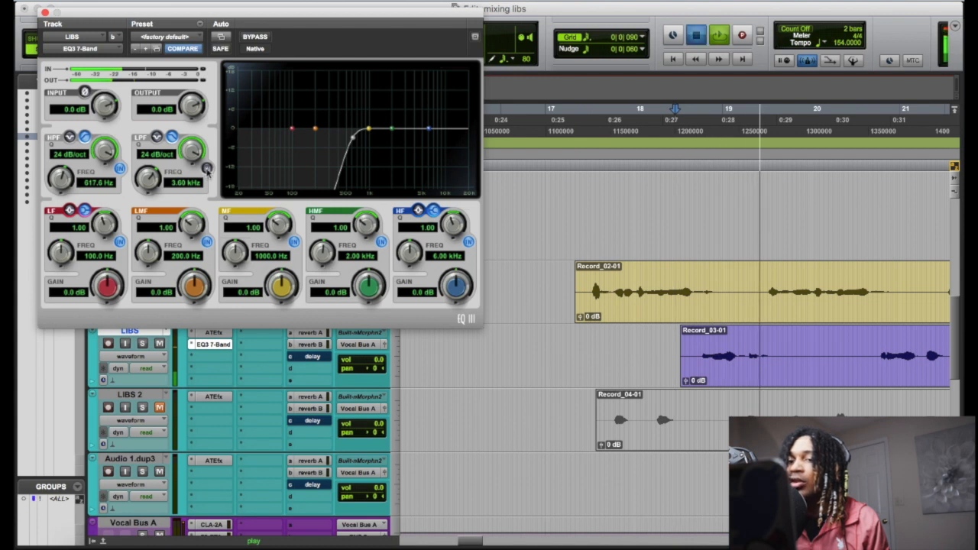
pyautogui.click(205, 169)
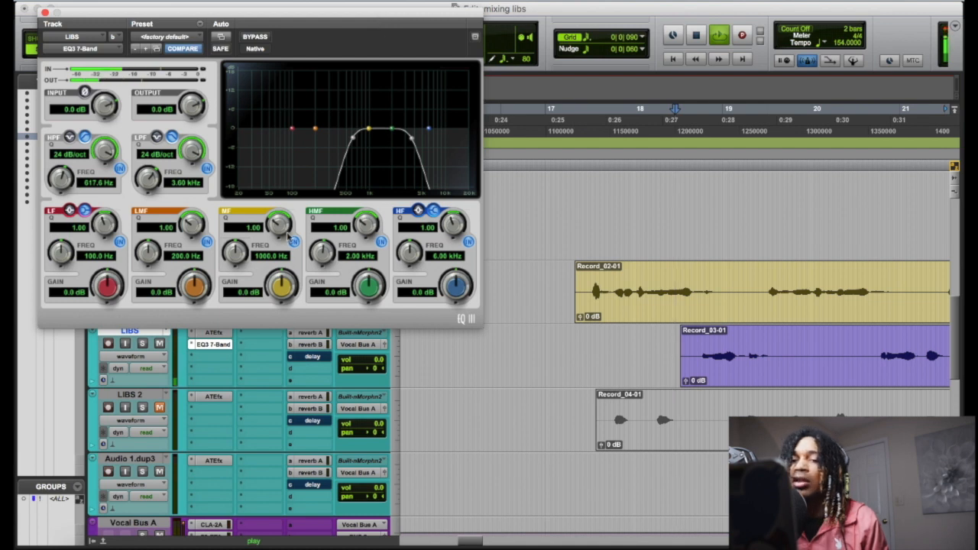
pyautogui.press('space')
# Audition the high-pass filter at 1.23 kHz during playback and lower its frequency to 925.4 Hz
pyautogui.moveTo(63, 177); pyautogui.dragTo(63, 164)
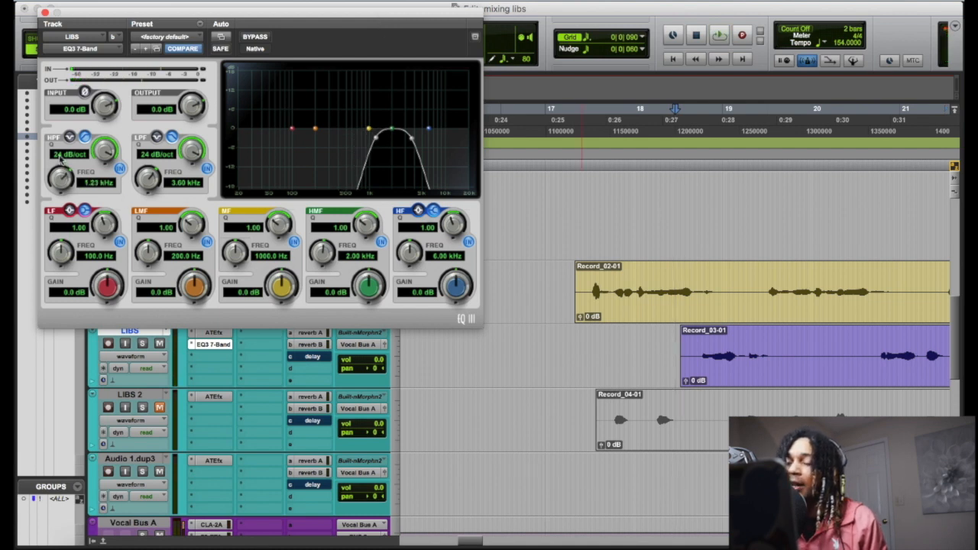
pyautogui.press('space')
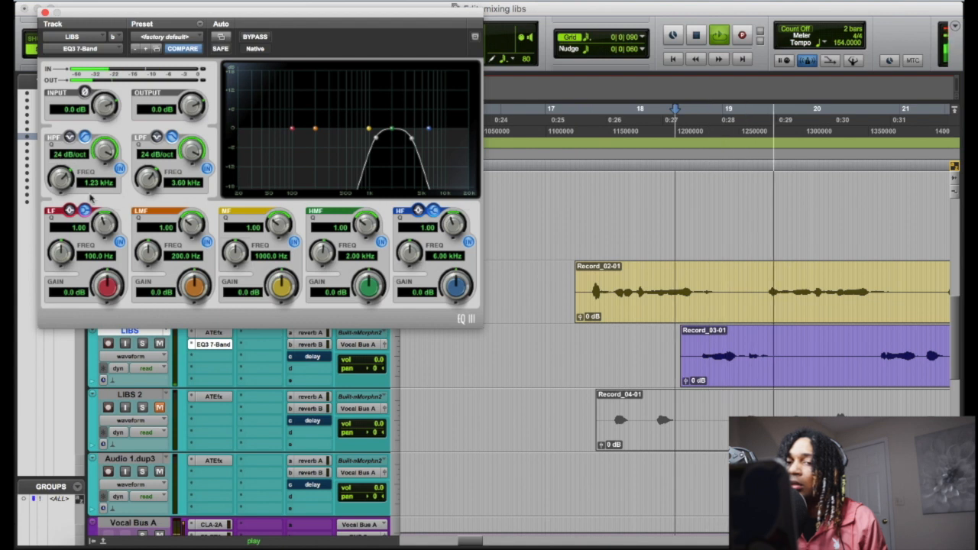
pyautogui.moveTo(65, 177); pyautogui.dragTo(91, 245)
pyautogui.press('space')
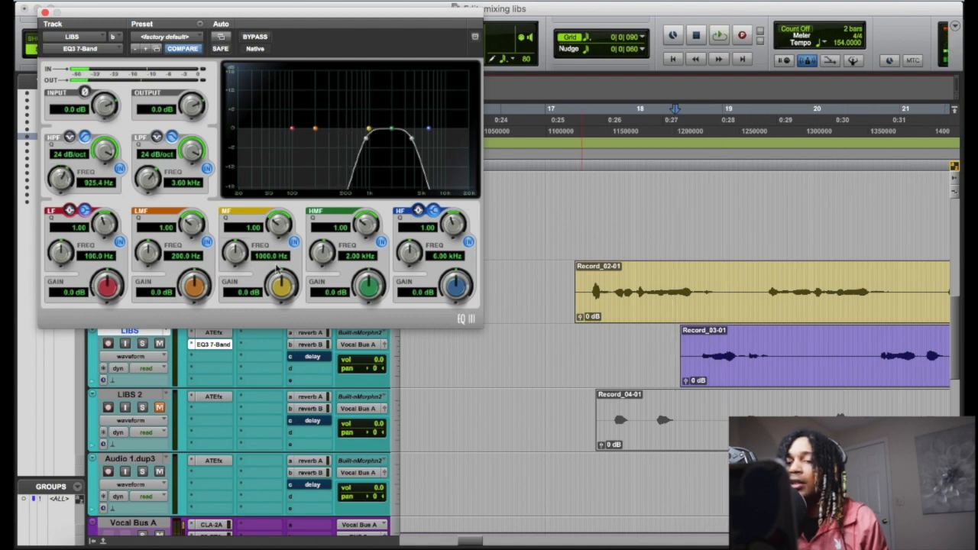
# Boost the EQ's MF band by 6.0 dB at 2.03 kHz and listen to the LIBS vocal
pyautogui.moveTo(290, 287); pyautogui.dragTo(228, 240)
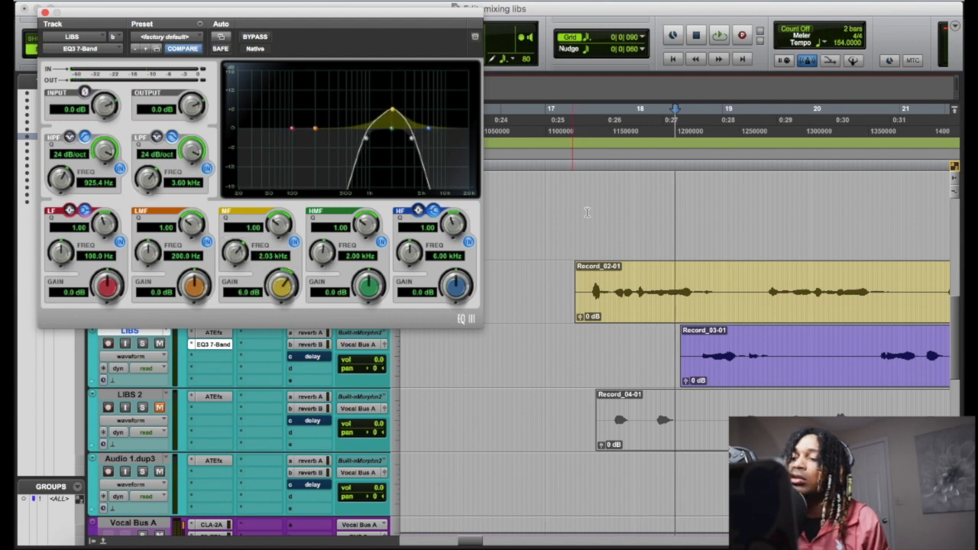
pyautogui.press('space')
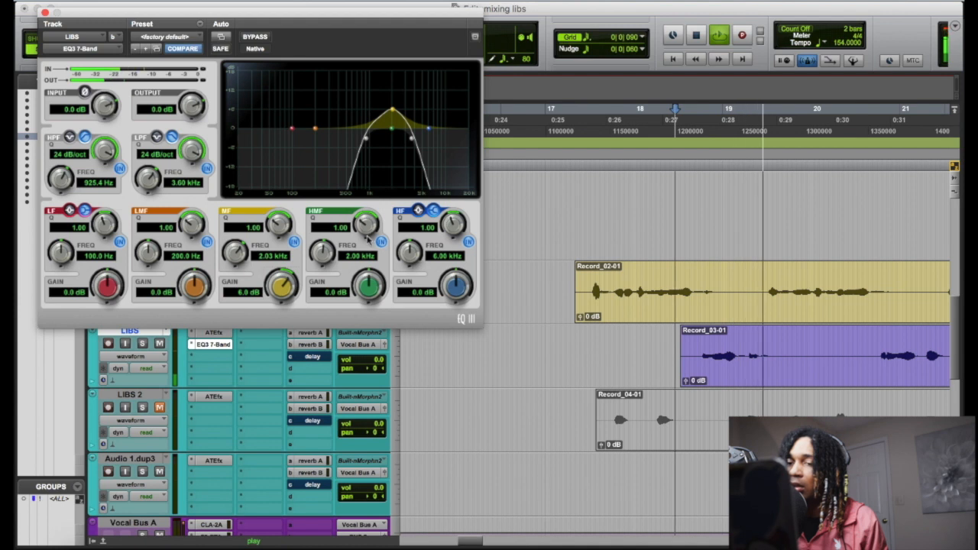
pyautogui.press('space')
# With the high-pass at 365.6 Hz, audition a broad MF boost at 1.19 kHz with Q 0.10, and lower its gain to -3.9 dB
pyautogui.moveTo(61, 177); pyautogui.dragTo(67, 209)
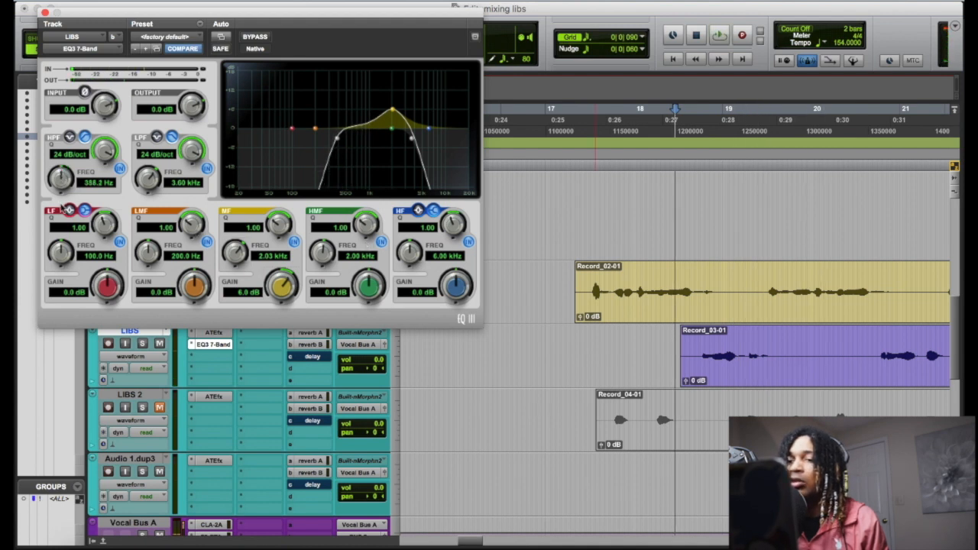
pyautogui.moveTo(239, 253); pyautogui.dragTo(233, 274)
pyautogui.moveTo(280, 227); pyautogui.dragTo(286, 279)
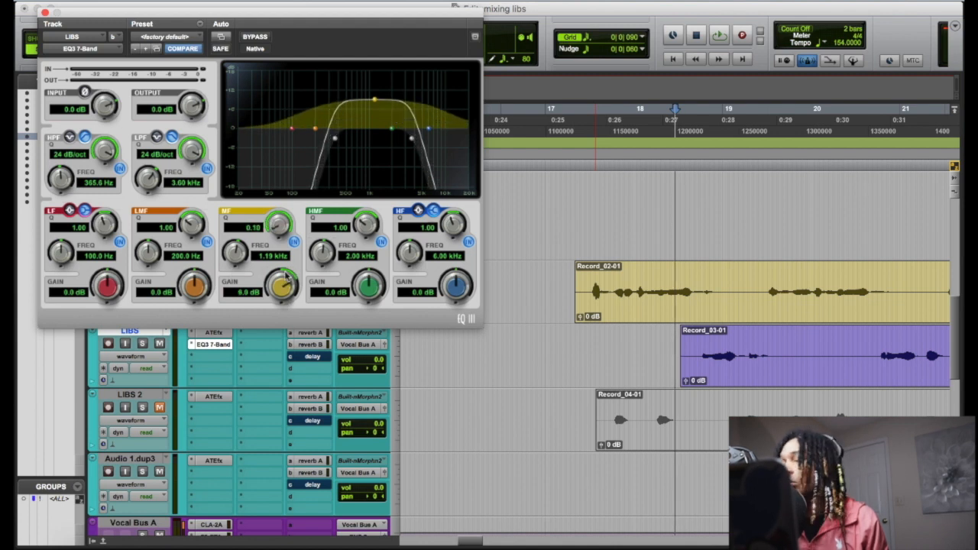
pyautogui.press('space')
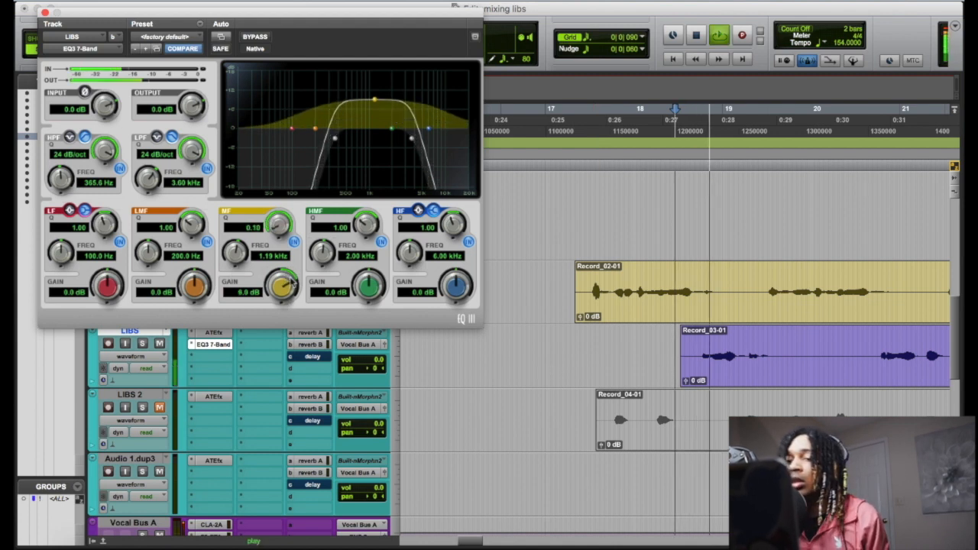
pyautogui.moveTo(282, 287); pyautogui.dragTo(296, 413)
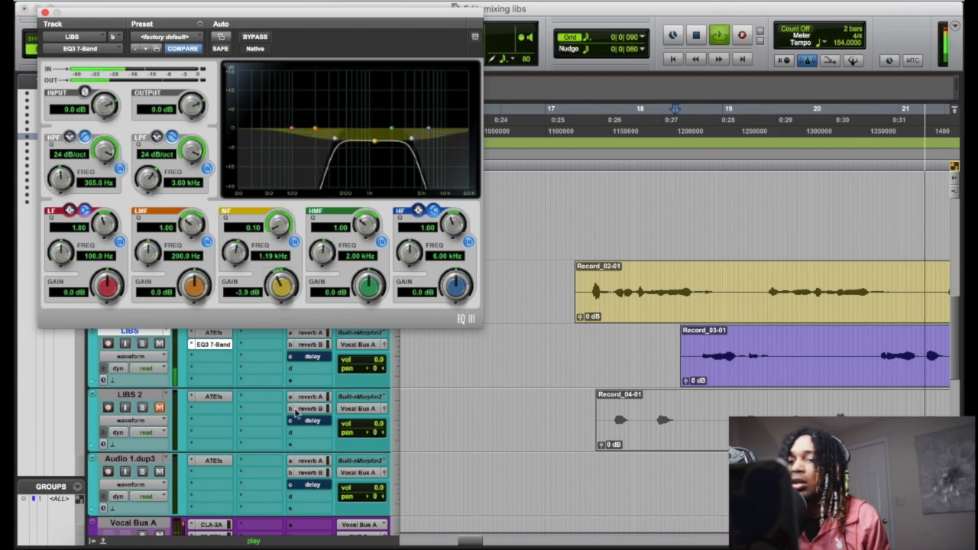
# Set the MF band to a 6.7 dB boost at 1.66 kHz with Q 1.12, and the high-pass frequency to 758.4 Hz
pyautogui.moveTo(282, 287); pyautogui.dragTo(59, 140)
pyautogui.moveTo(276, 224); pyautogui.dragTo(257, 100)
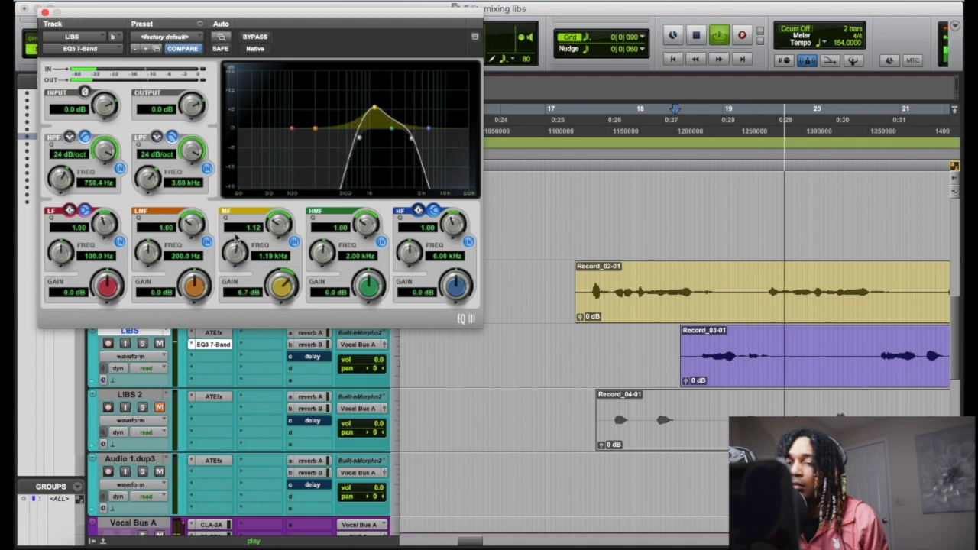
pyautogui.moveTo(237, 260); pyautogui.dragTo(234, 242)
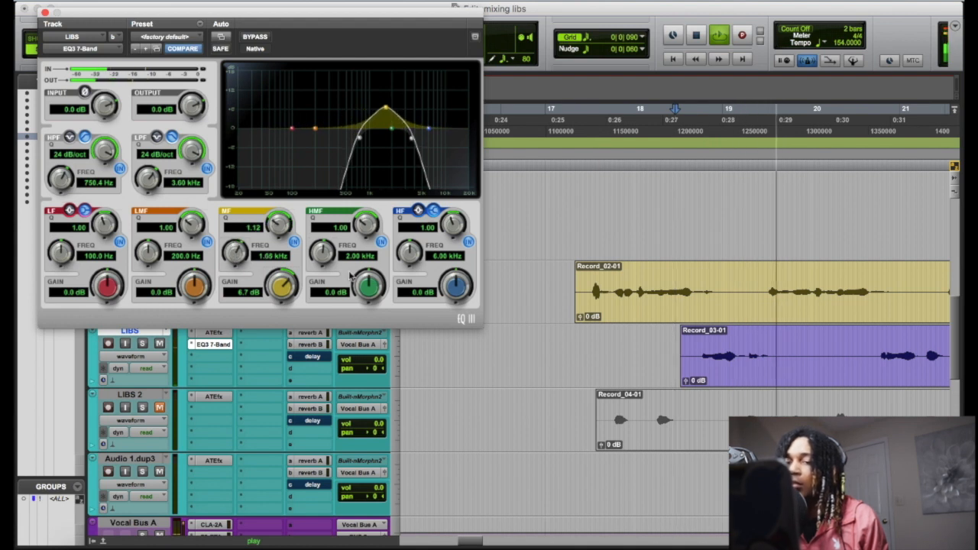
# Switch off the MF band and boost the HMF band at 1.62 kHz, adjusting its gain to 4.8 dB during playback
pyautogui.click(294, 241)
pyautogui.moveTo(380, 284); pyautogui.dragTo(324, 262)
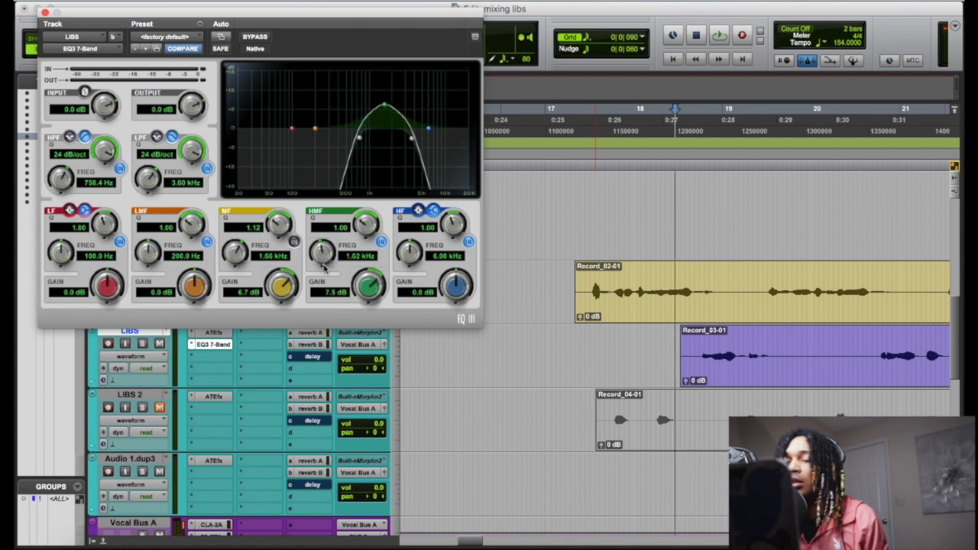
pyautogui.press('space')
pyautogui.moveTo(374, 285); pyautogui.dragTo(375, 300)
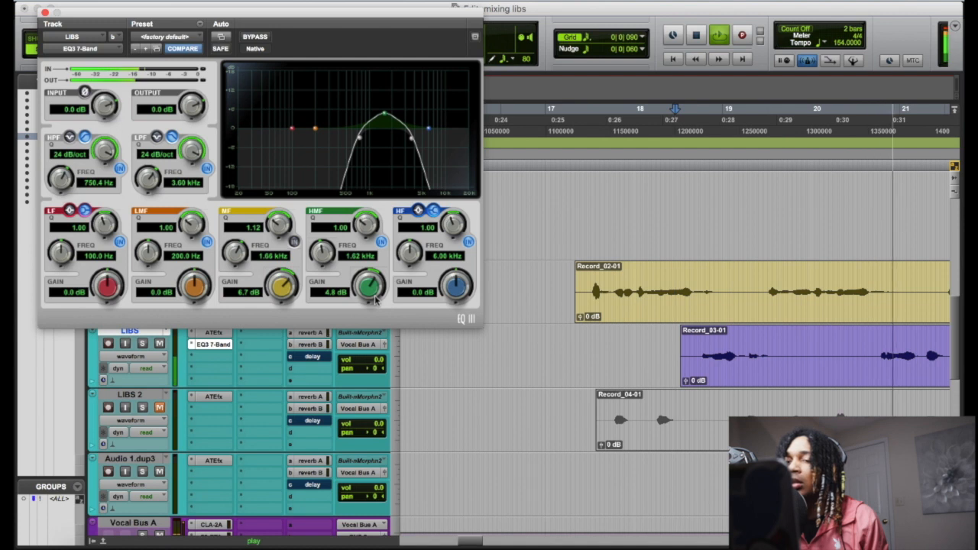
# Set the high-pass frequency to 1.71 kHz and the HMF band to a 4.5 dB boost at 2.62 kHz
pyautogui.moveTo(73, 191); pyautogui.dragTo(63, 174)
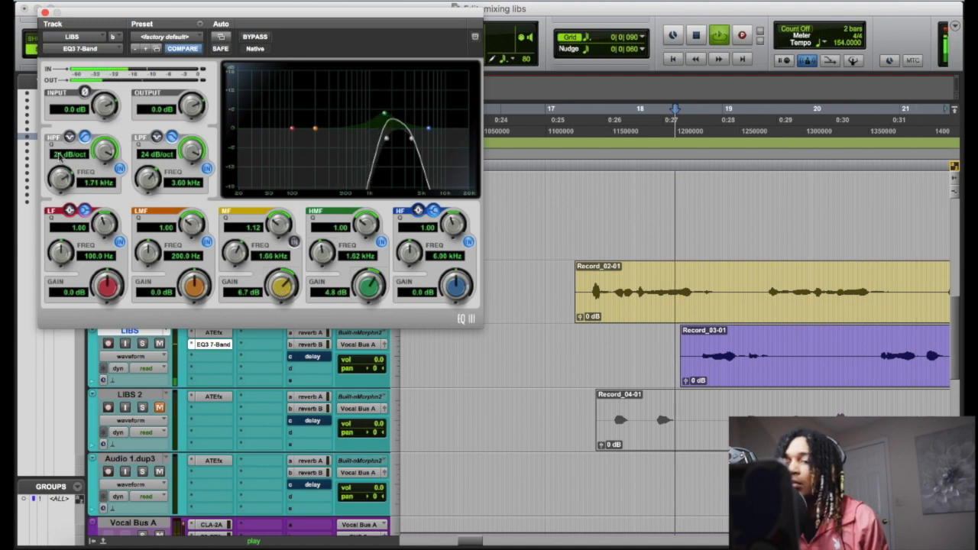
pyautogui.moveTo(321, 254); pyautogui.dragTo(324, 237)
pyautogui.moveTo(373, 304); pyautogui.dragTo(374, 327)
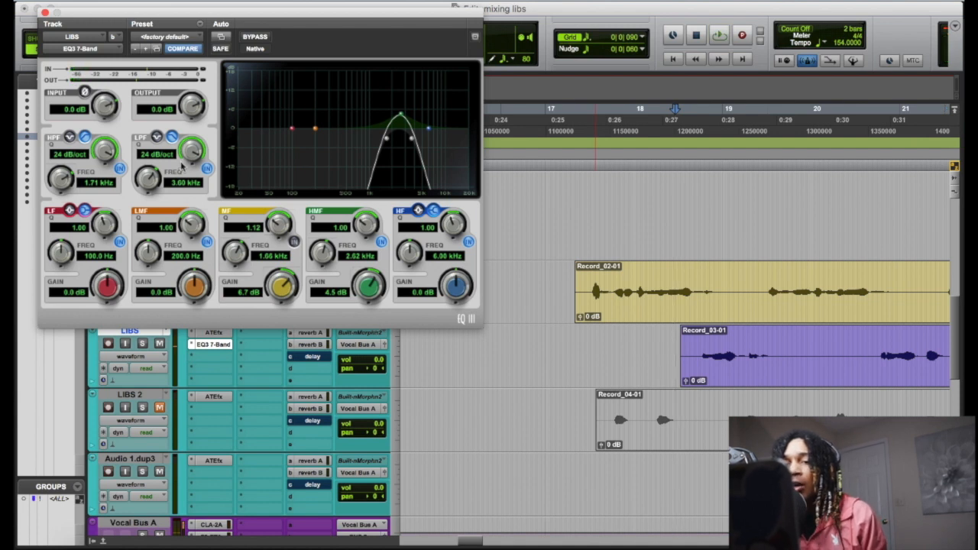
# Lower the high-pass frequency to 464.6 Hz, with the HMF band switched off, and close the EQ
pyautogui.moveTo(67, 203); pyautogui.dragTo(74, 227)
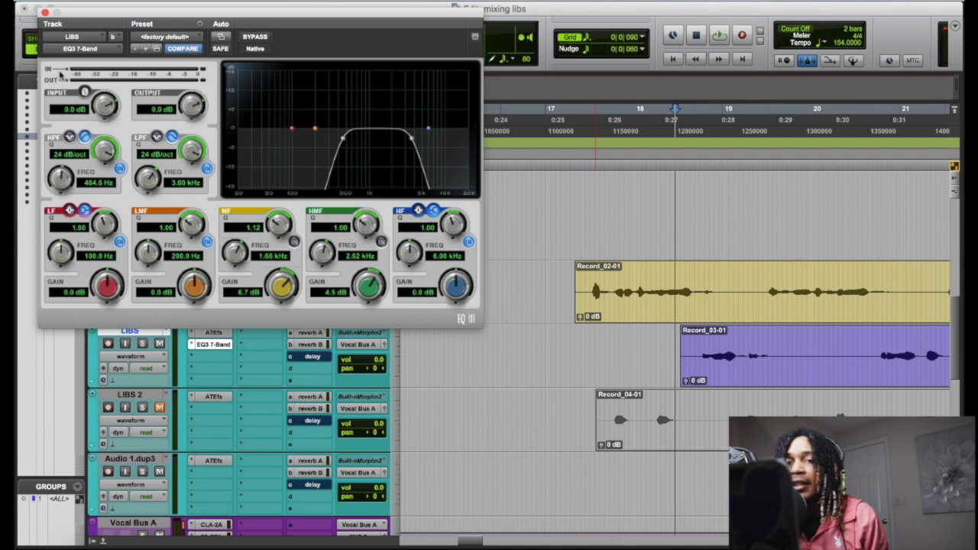
pyautogui.click(44, 13)
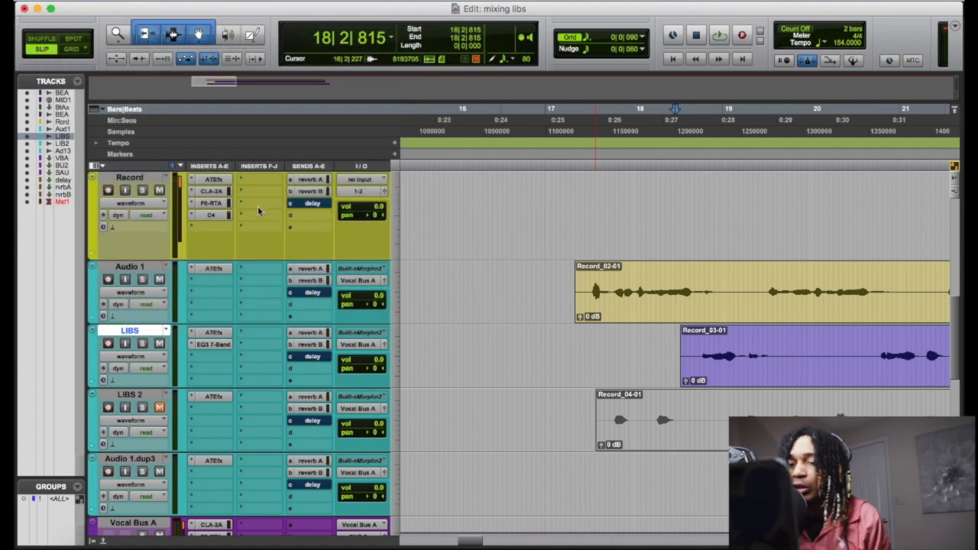
# Insert the OneKnob Driver plug-in in the free slot below the EQ on the LIBS track
pyautogui.click(218, 358)
pyautogui.moveTo(233, 383)
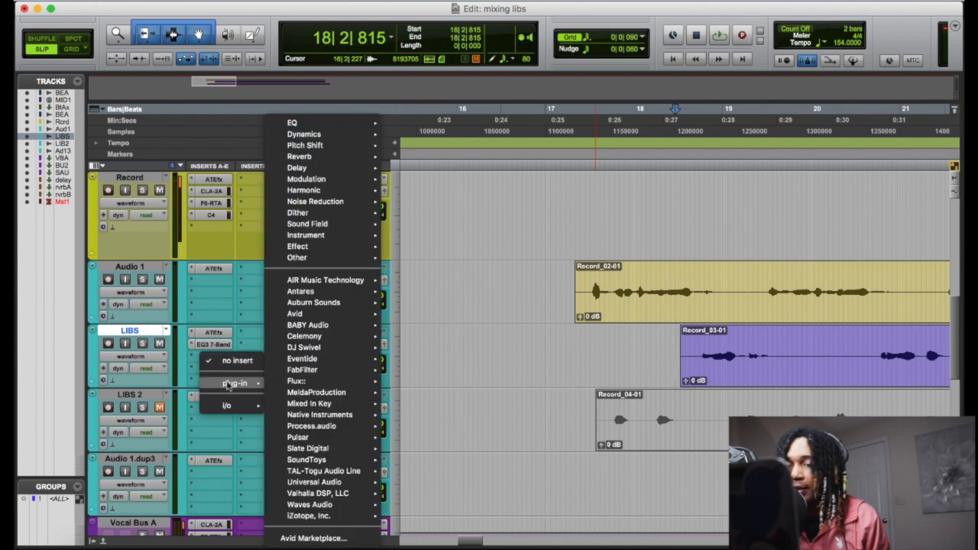
pyautogui.moveTo(354, 191)
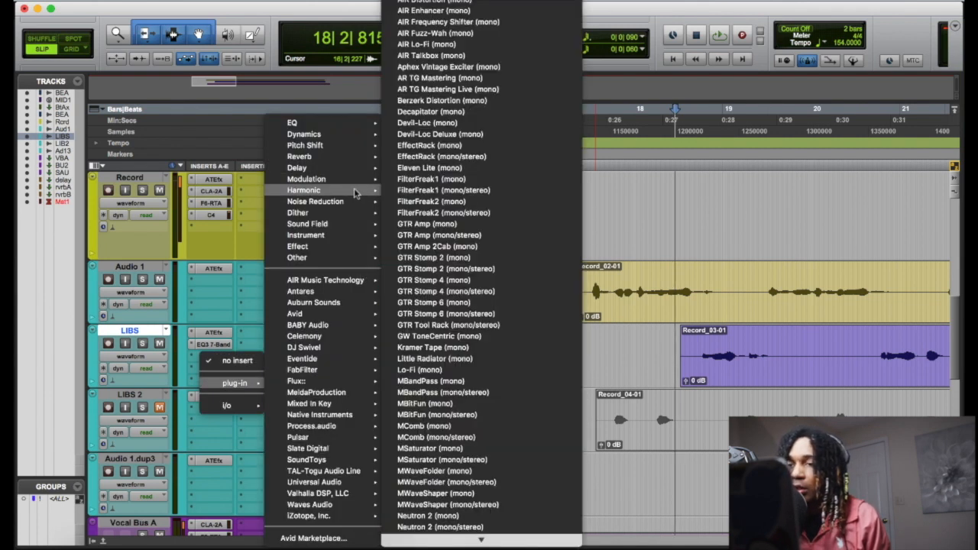
pyautogui.scroll(-10, 478, 143)
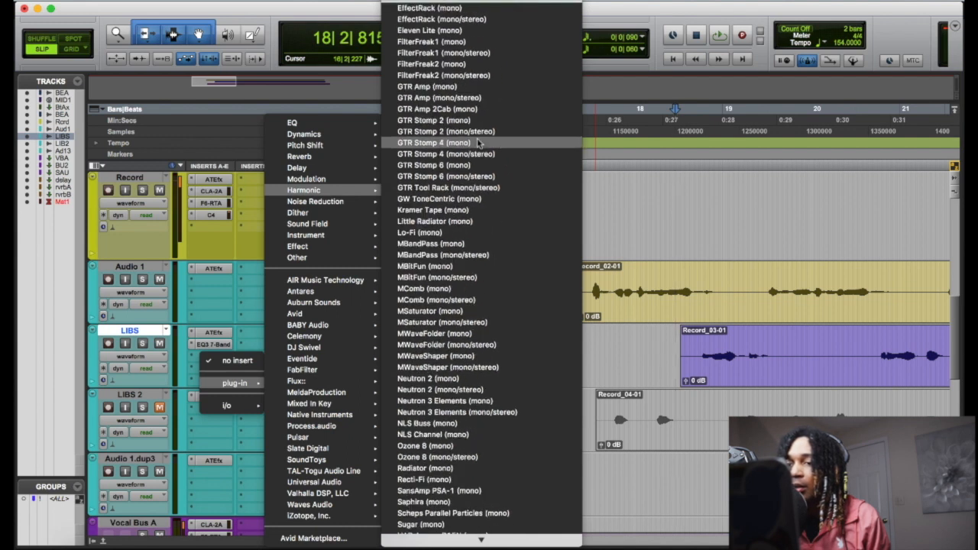
pyautogui.moveTo(321, 258)
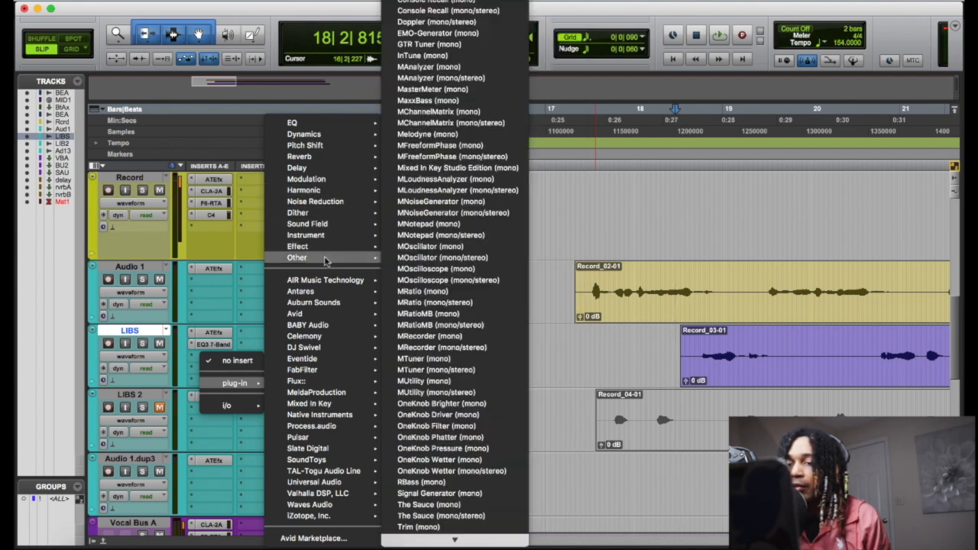
pyautogui.scroll(-1, 426, 329)
pyautogui.press('Escape')
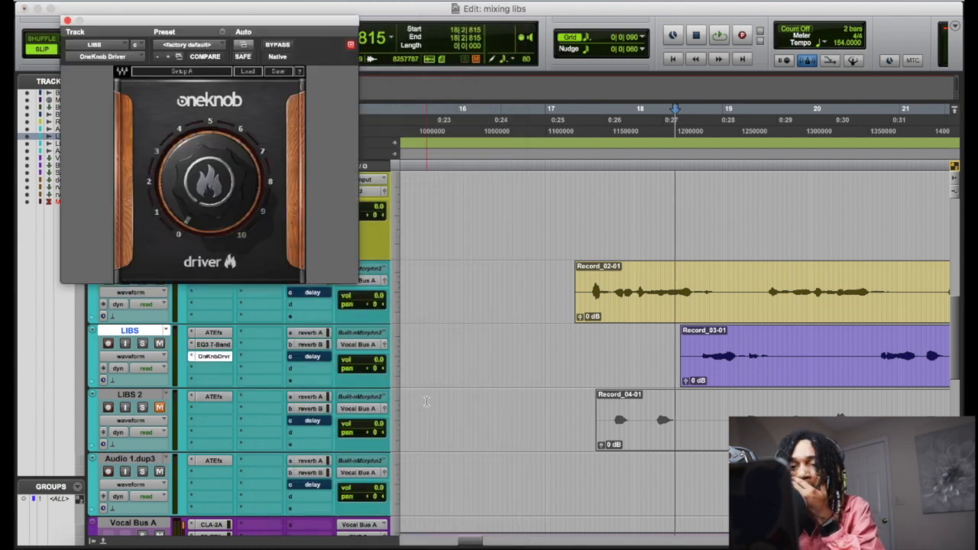
# Raise the OneKnob Driver amount to about 7 while playing back the LIBS vocal
pyautogui.press('space')
pyautogui.moveTo(216, 222); pyautogui.dragTo(218, 200)
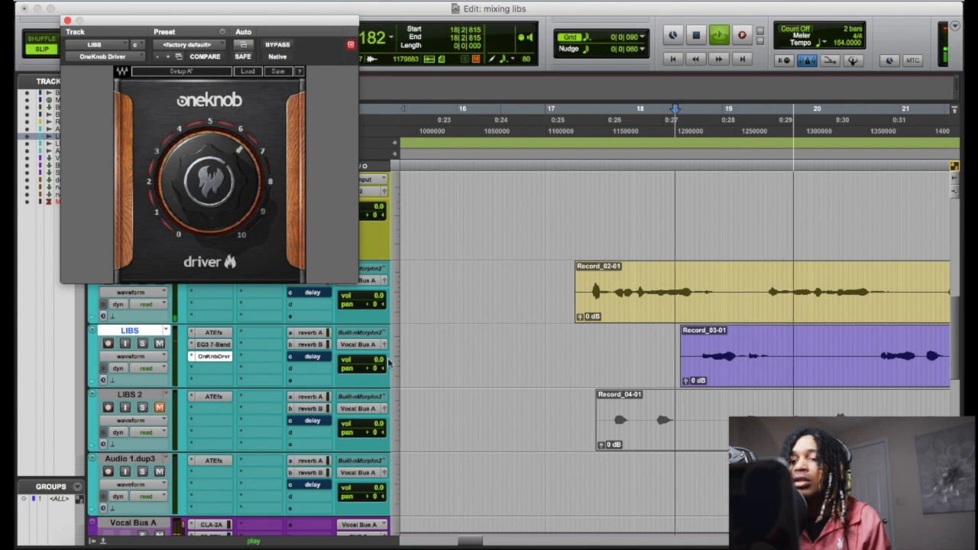
pyautogui.press('space')
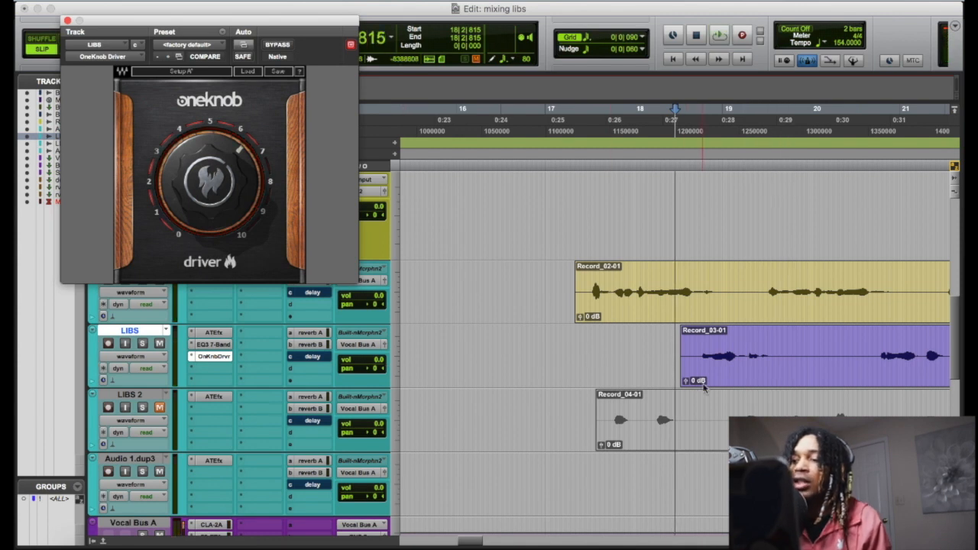
# Lower the clip gain of Record_03-01 to -7.5 dB and close the OneKnob Driver
pyautogui.moveTo(686, 380); pyautogui.dragTo(686, 405)
pyautogui.click(67, 20)
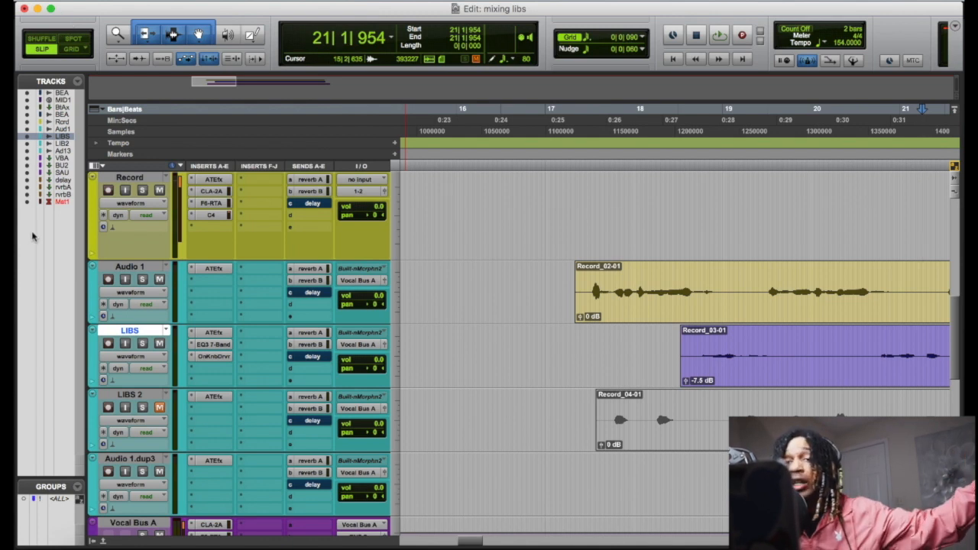
# Raise the reverb A send level on the LIBS track and set its reverb B send to -21.0 dB during playback
pyautogui.click(310, 333)
pyautogui.moveTo(543, 355); pyautogui.dragTo(542, 321)
pyautogui.click(309, 345)
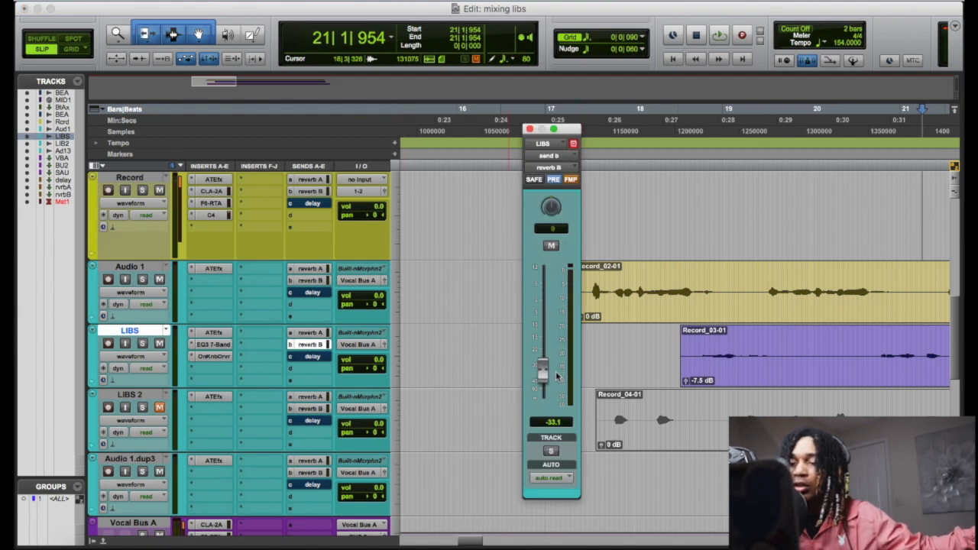
pyautogui.moveTo(543, 363); pyautogui.dragTo(544, 339)
pyautogui.click(686, 170)
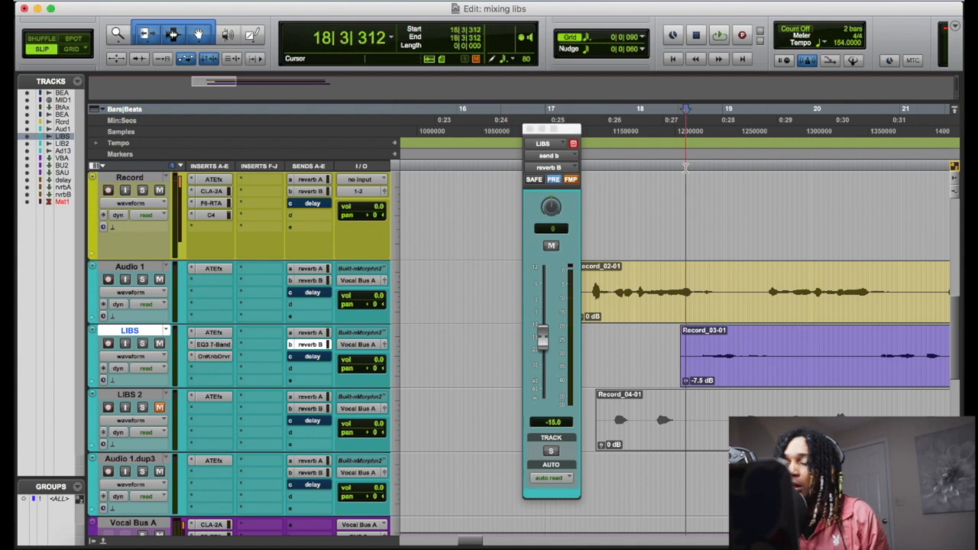
pyautogui.press('space')
pyautogui.moveTo(542, 331); pyautogui.dragTo(545, 348)
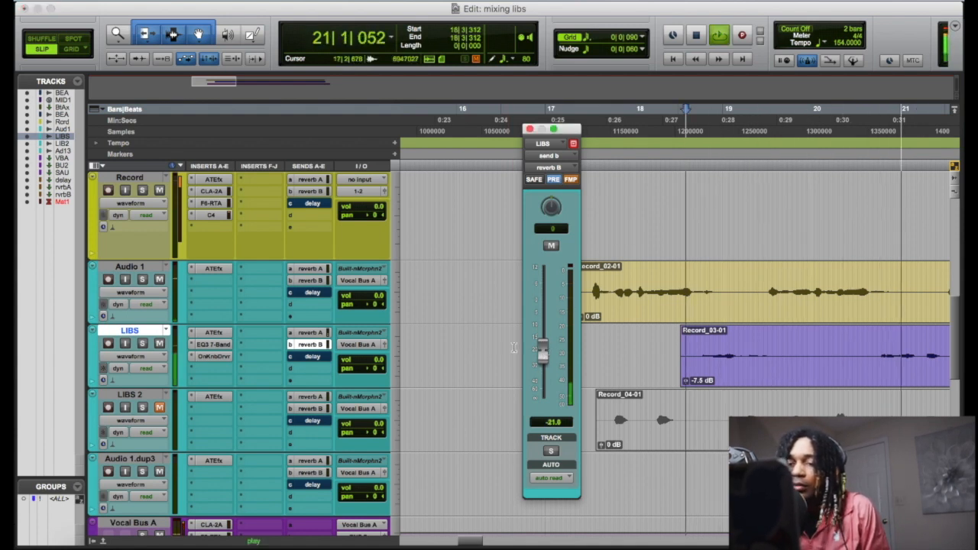
pyautogui.click(530, 129)
pyautogui.press('space')
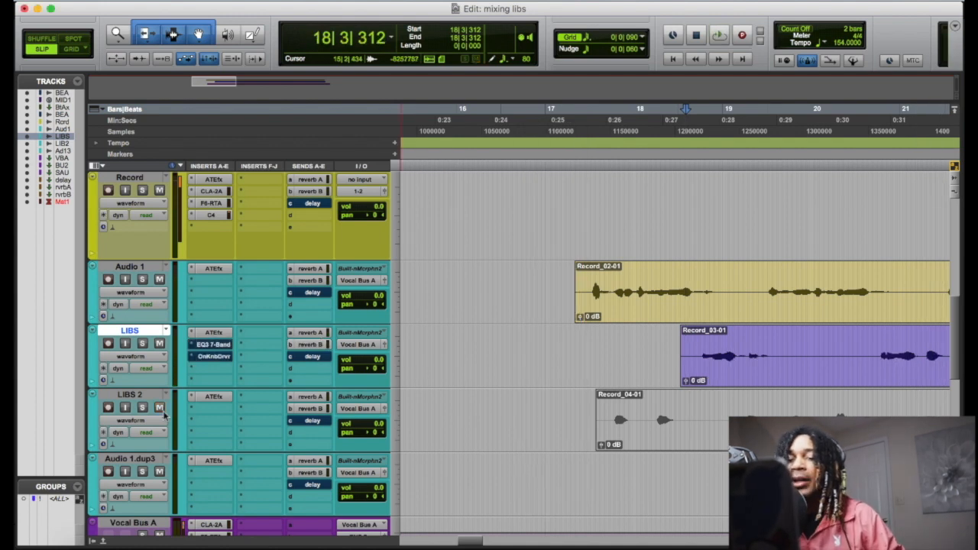
# Unmute the Record_04-01 clip on the LIBS 2 track
pyautogui.click(696, 445)
pyautogui.press('super+m')
pyautogui.press('super+bracketleft')
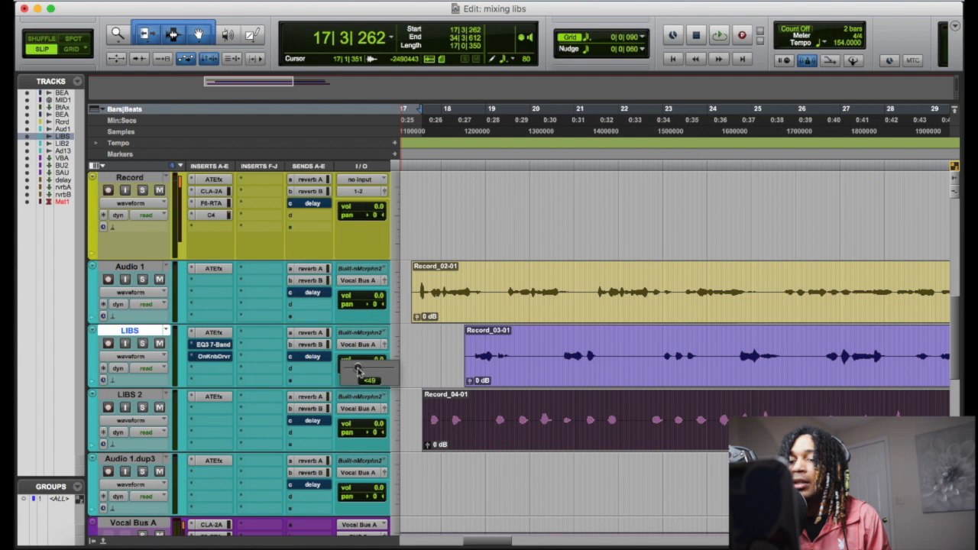
# Pan the LIBS track 54 to the left and the LIBS 2 track 62 to the right
pyautogui.moveTo(356, 370); pyautogui.dragTo(357, 371)
pyautogui.moveTo(371, 433); pyautogui.dragTo(385, 435)
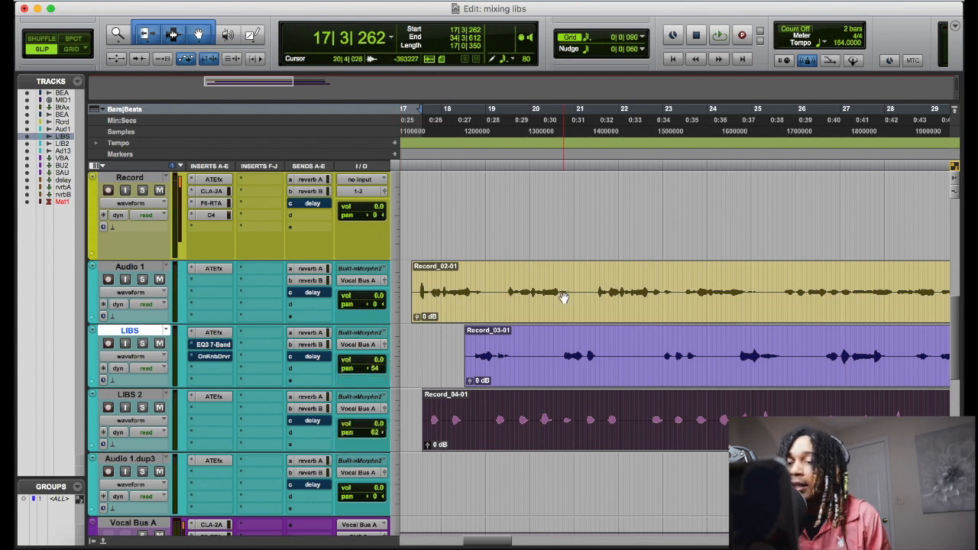
# Play back the lead vocal and both panned ad-lib tracks together from the start of bar 17
pyautogui.click(563, 298)
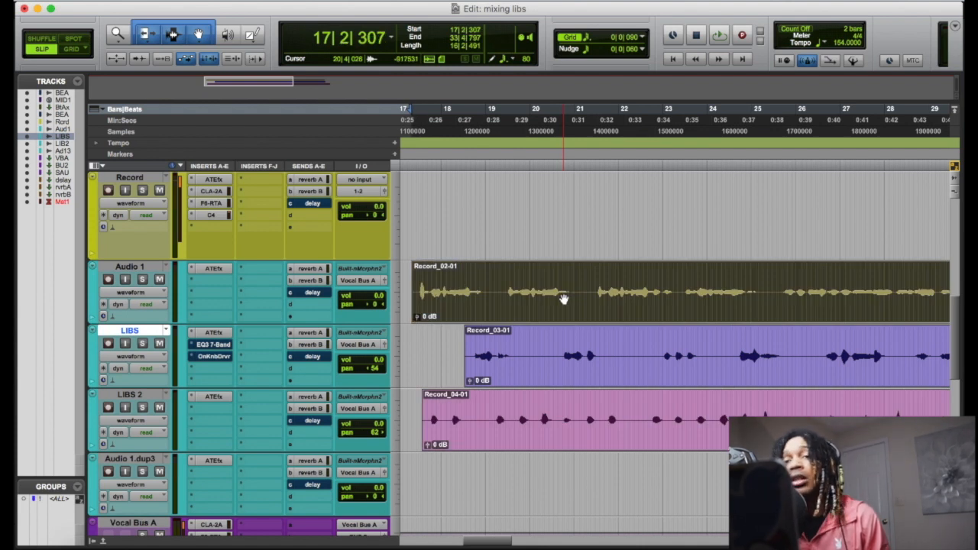
pyautogui.click(532, 381)
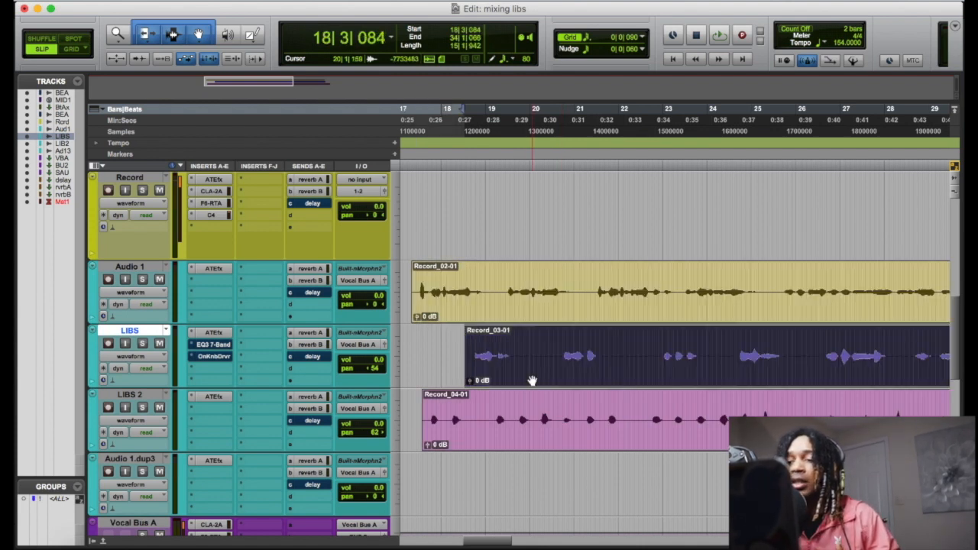
pyautogui.hscroll(-2, 533, 380)
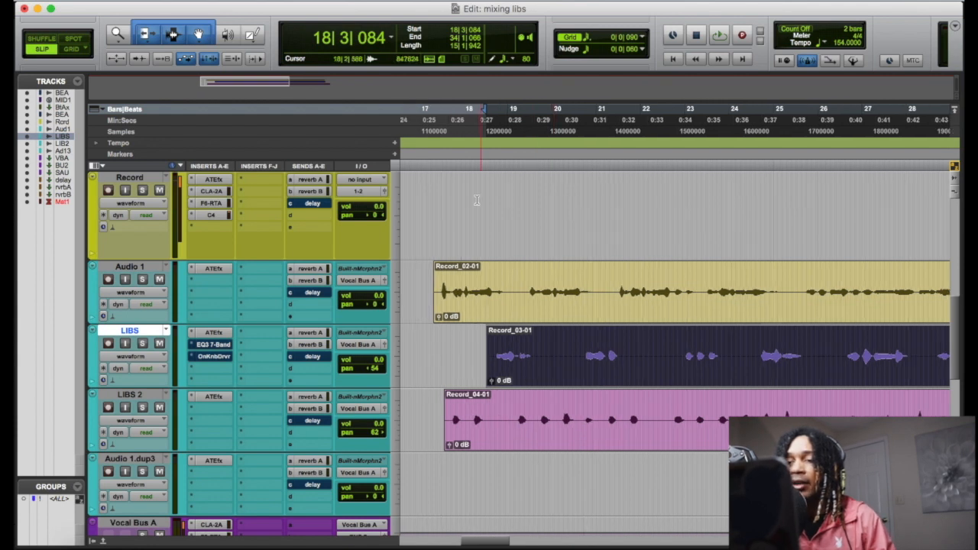
pyautogui.click(421, 166)
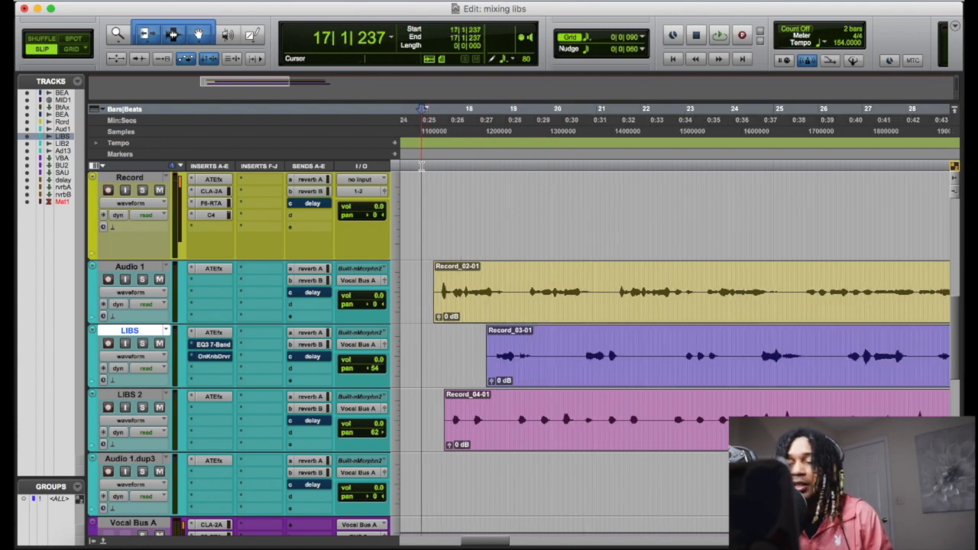
pyautogui.press('space')
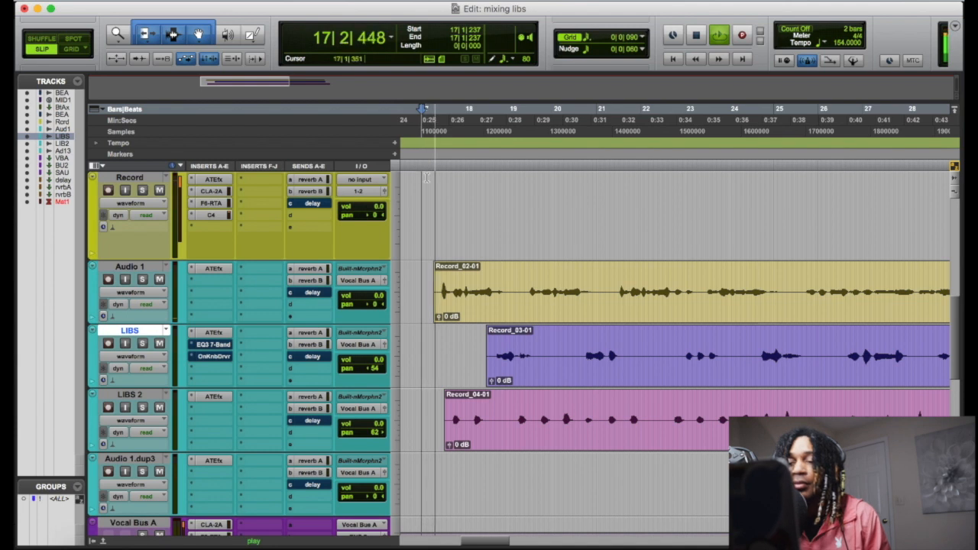
pyautogui.press('super+bracketleft')
pyautogui.press('super+bracketleft')
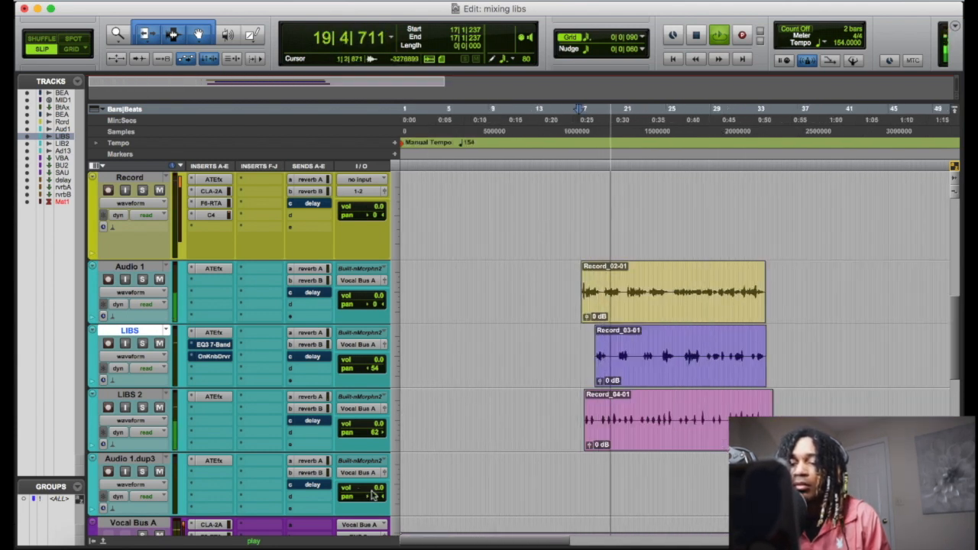
# Lower the clip gain of Record_04-01 to -10.3 dB and Record_03-01 to -7.5 dB during playback
pyautogui.moveTo(589, 446); pyautogui.dragTo(590, 457)
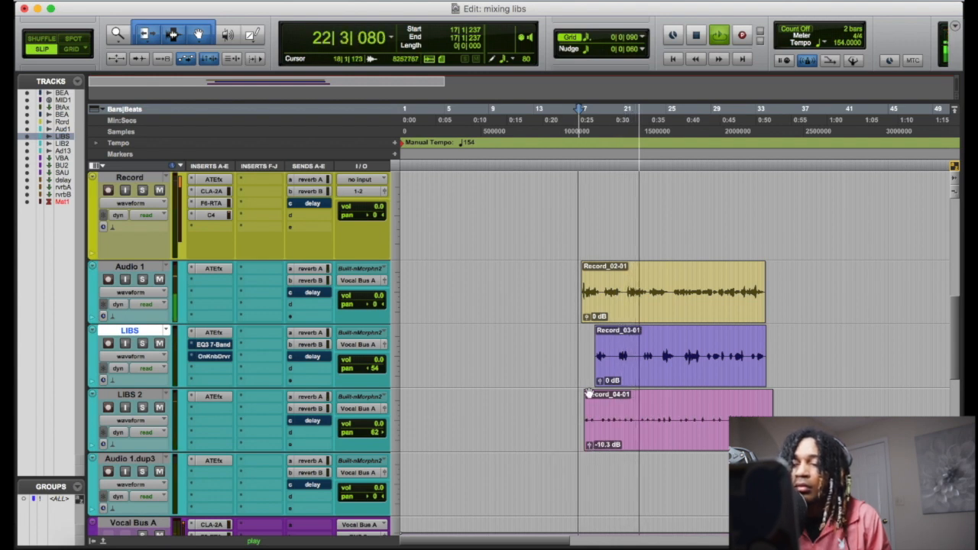
pyautogui.moveTo(600, 380); pyautogui.dragTo(602, 390)
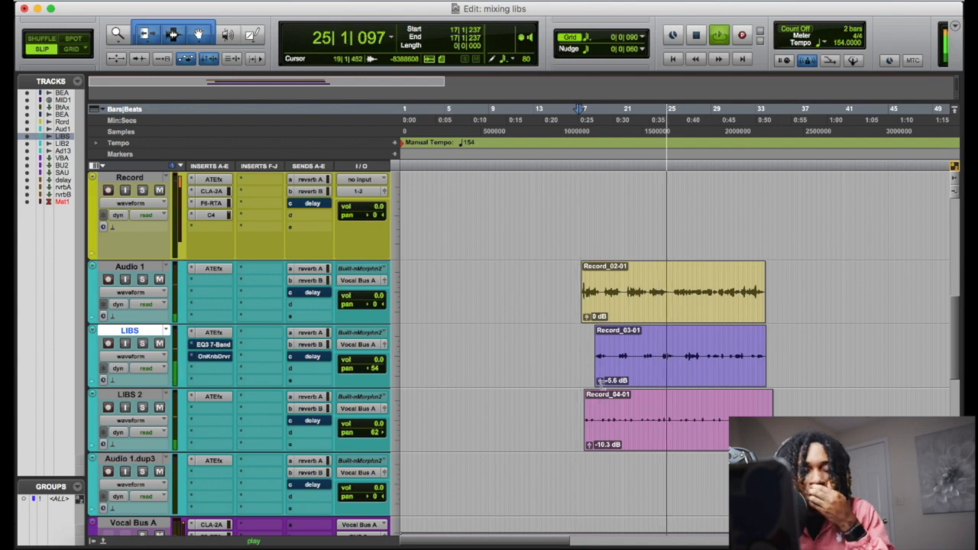
pyautogui.moveTo(600, 382); pyautogui.dragTo(601, 387)
pyautogui.press('space')
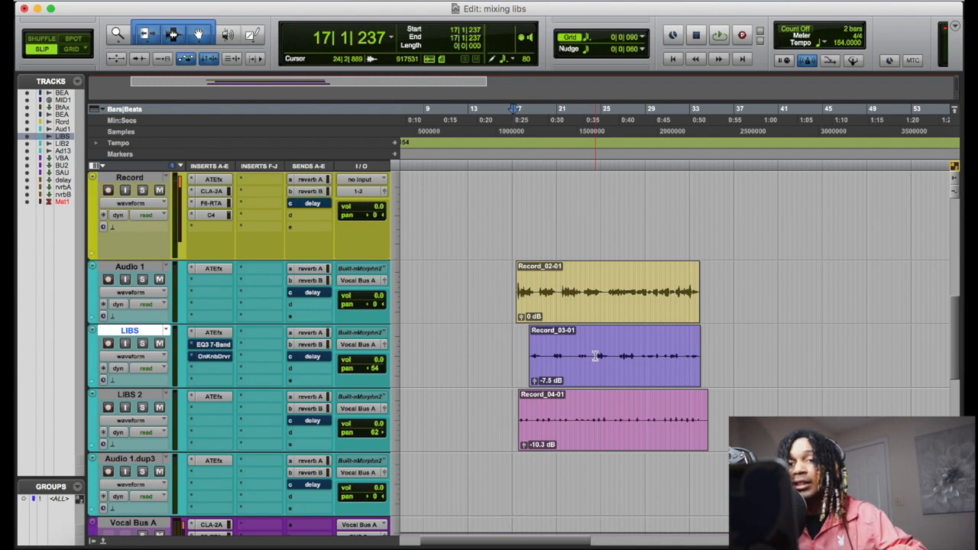
# Replay the vocals from bar 17 and lower the clip gain of Record_03-01 to -11.3 dB
pyautogui.press('space')
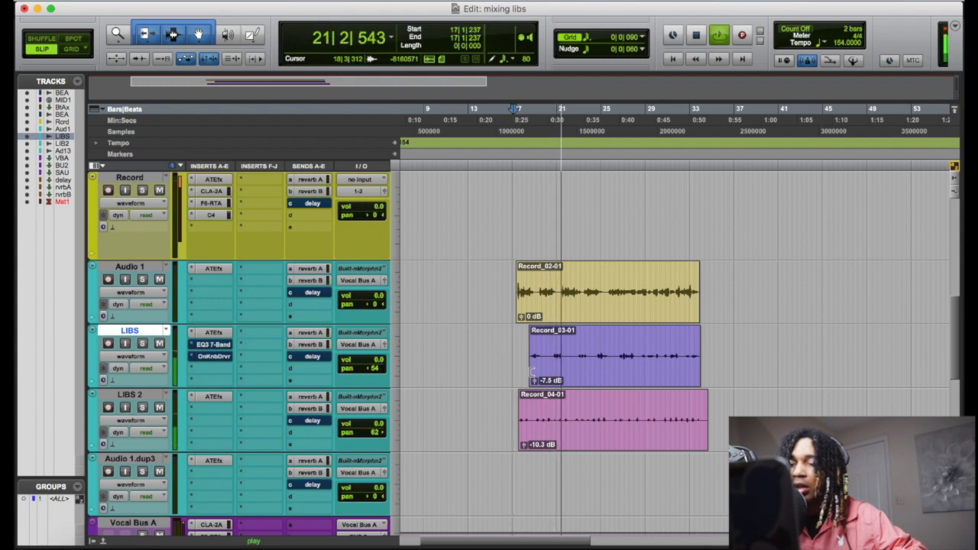
pyautogui.press('space')
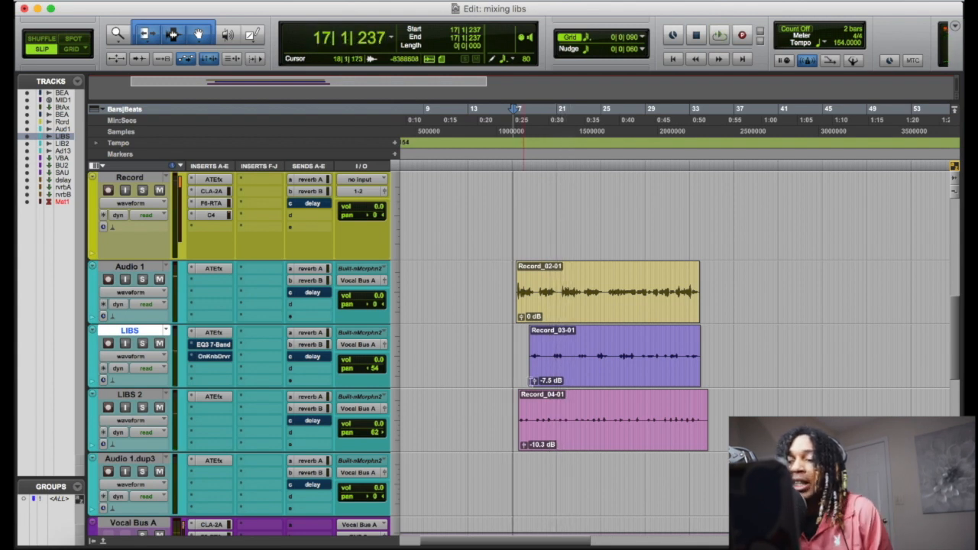
pyautogui.click(535, 381)
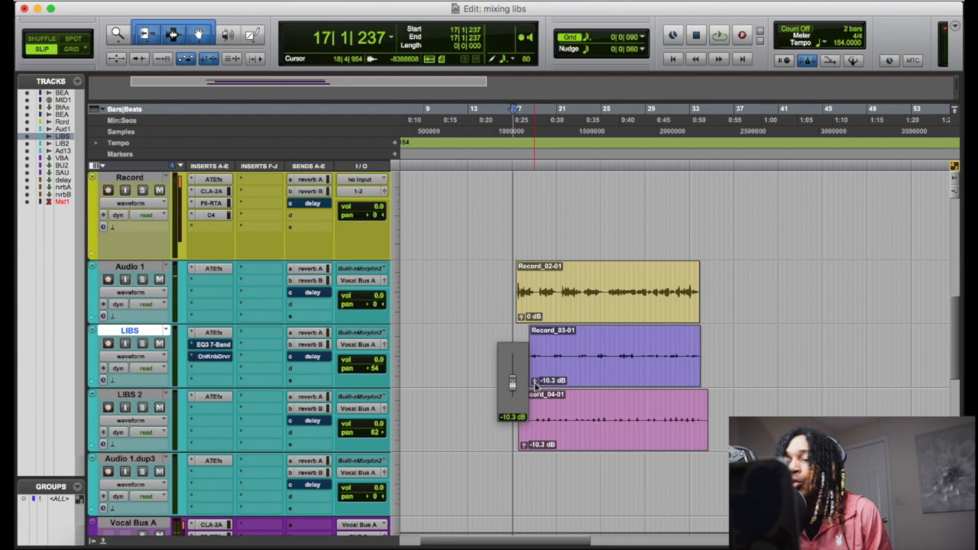
pyautogui.moveTo(536, 386); pyautogui.dragTo(536, 388)
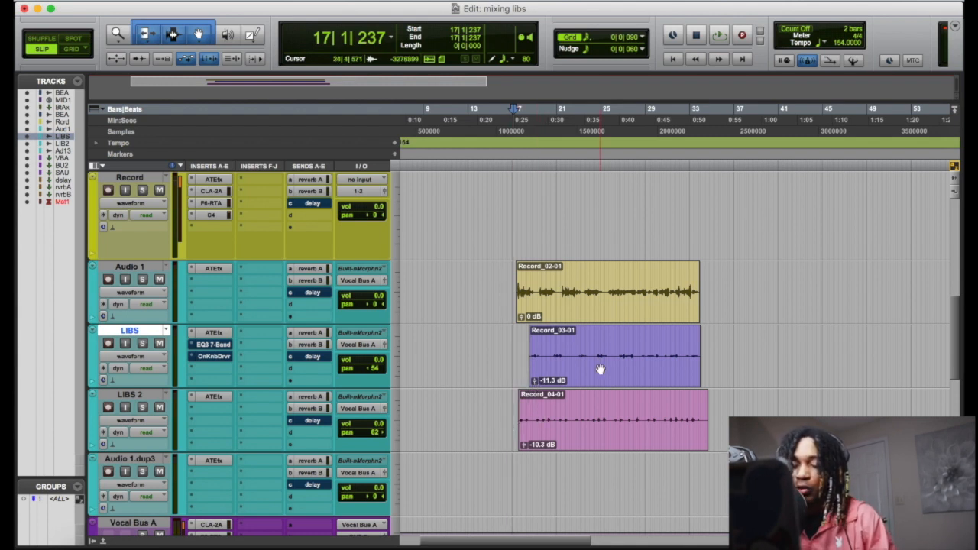
# Reset the clip gain of both Record_03-01 and Record_04-01 to 0 dB
pyautogui.keyDown('alt'); pyautogui.click(535, 381); pyautogui.keyUp('alt')
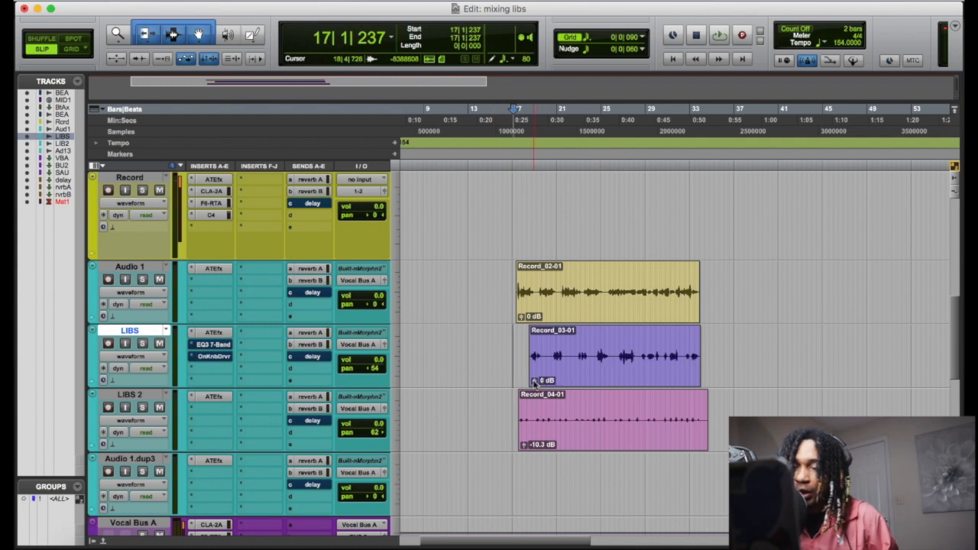
pyautogui.click(604, 379)
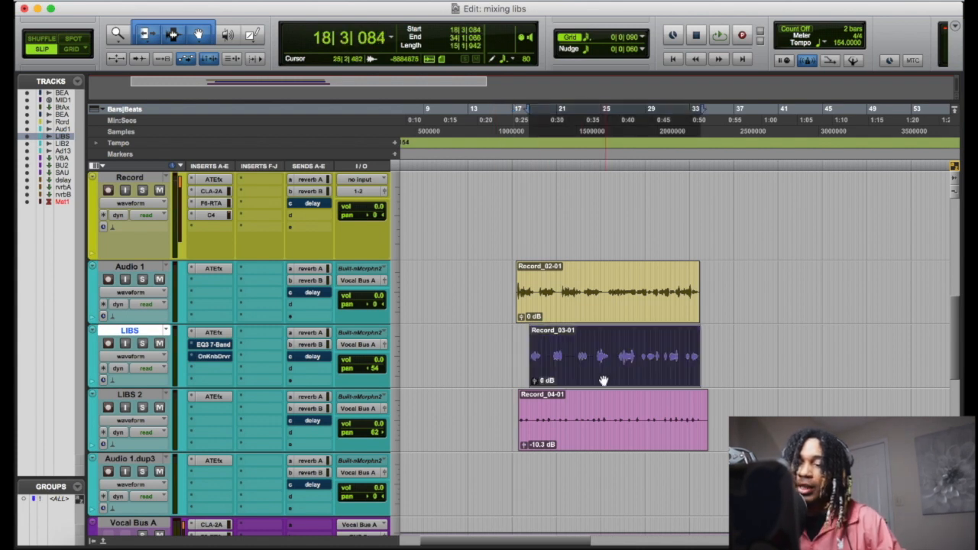
pyautogui.keyDown('alt'); pyautogui.click(524, 445); pyautogui.keyUp('alt')
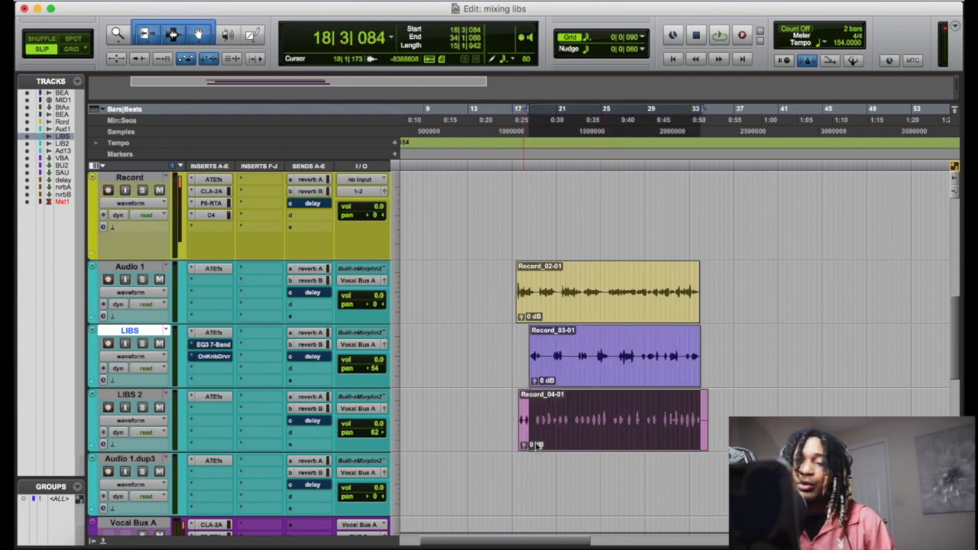
pyautogui.click(493, 440)
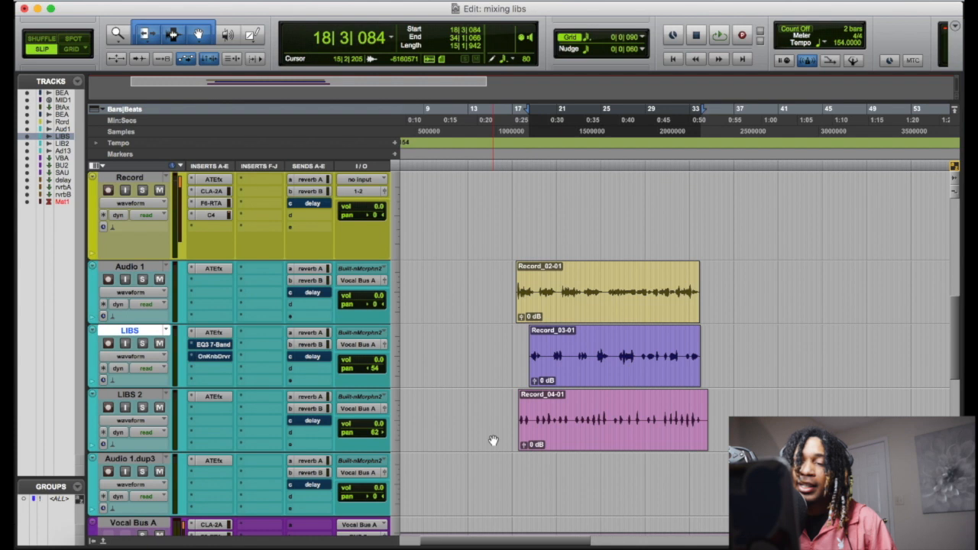
# Insert Avid's AutoPan (mono/stereo) plug-in in the free slot below ATEfx on the LIBS 2 track
pyautogui.click(204, 410)
pyautogui.moveTo(223, 436)
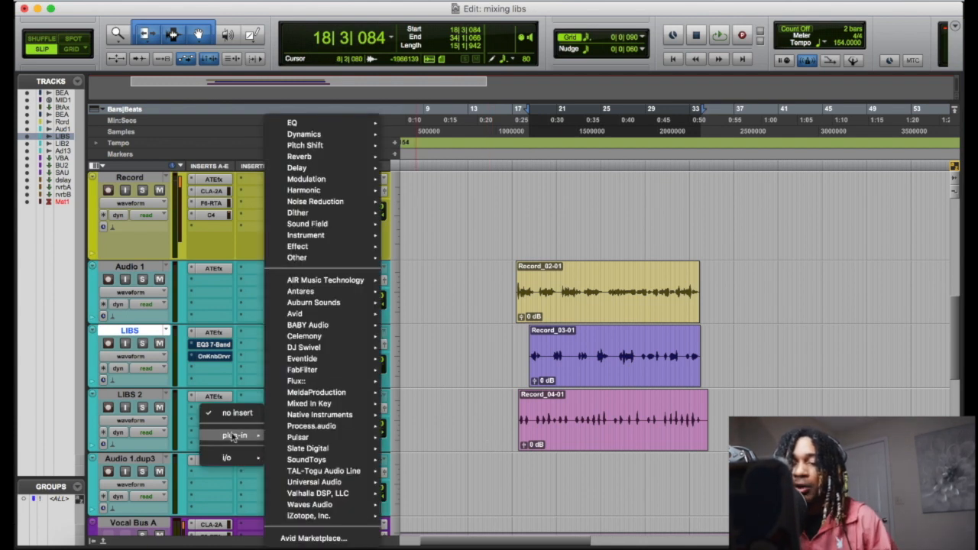
pyautogui.moveTo(340, 508)
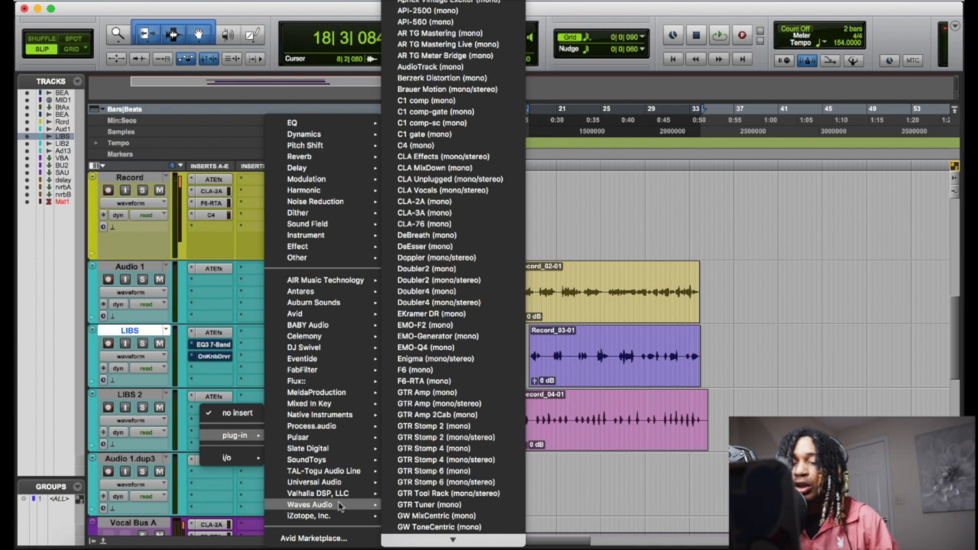
pyautogui.moveTo(357, 312)
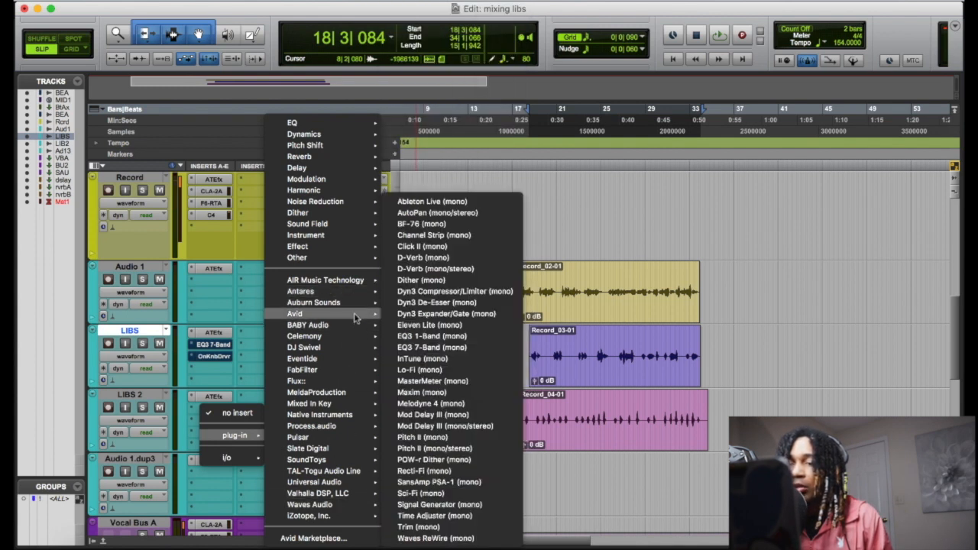
pyautogui.click(475, 213)
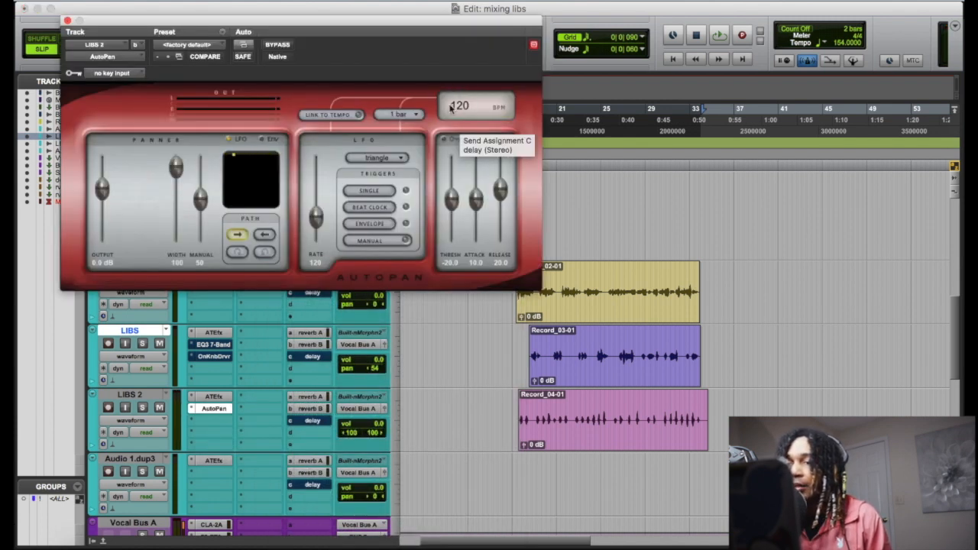
# Link AutoPan to the session tempo and switch its pan path to the leftward direction while playing back from bar 17
pyautogui.click(359, 115)
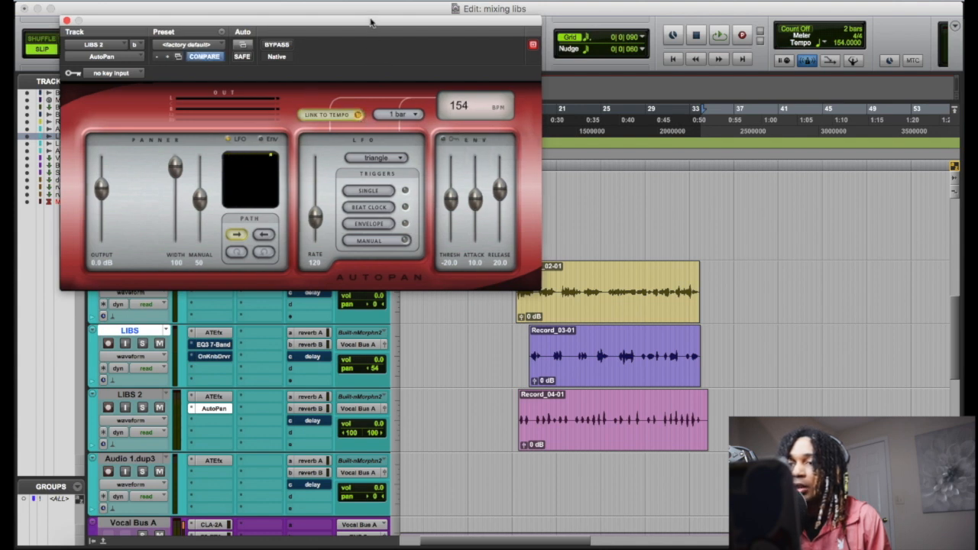
pyautogui.moveTo(372, 22); pyautogui.dragTo(338, 21)
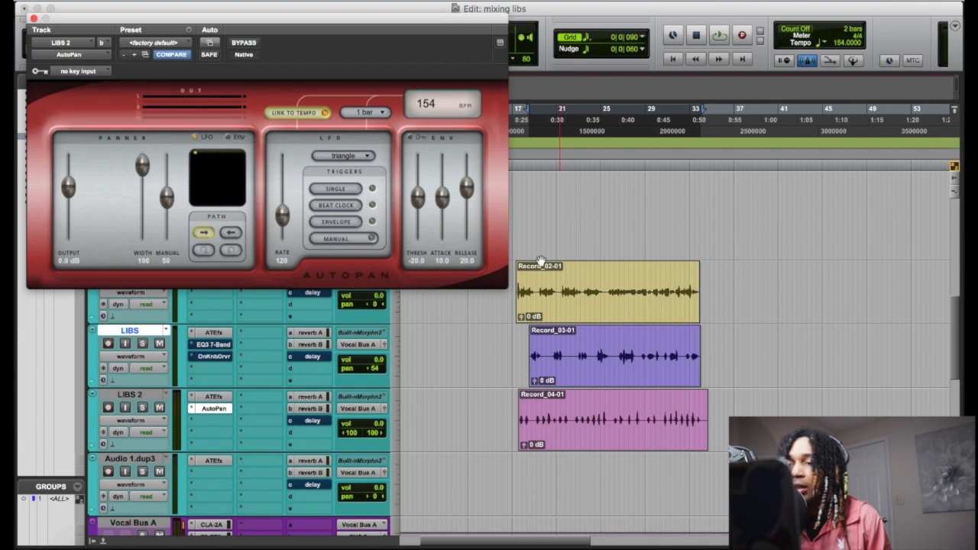
pyautogui.click(509, 175)
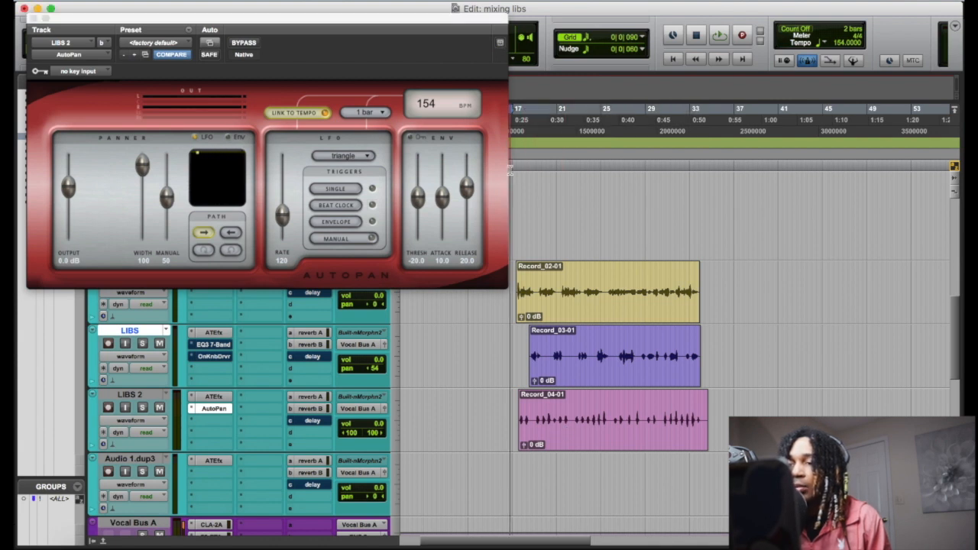
pyautogui.press('space')
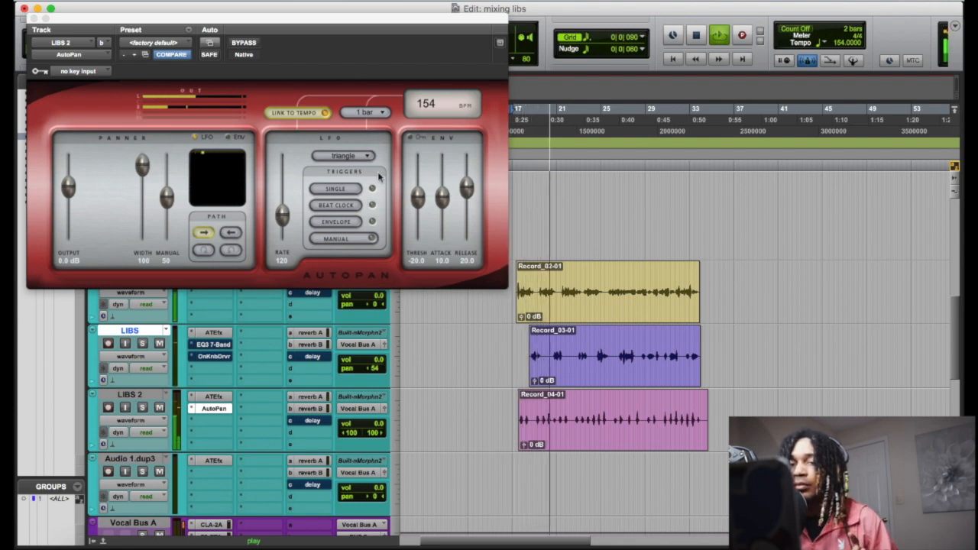
pyautogui.click(232, 233)
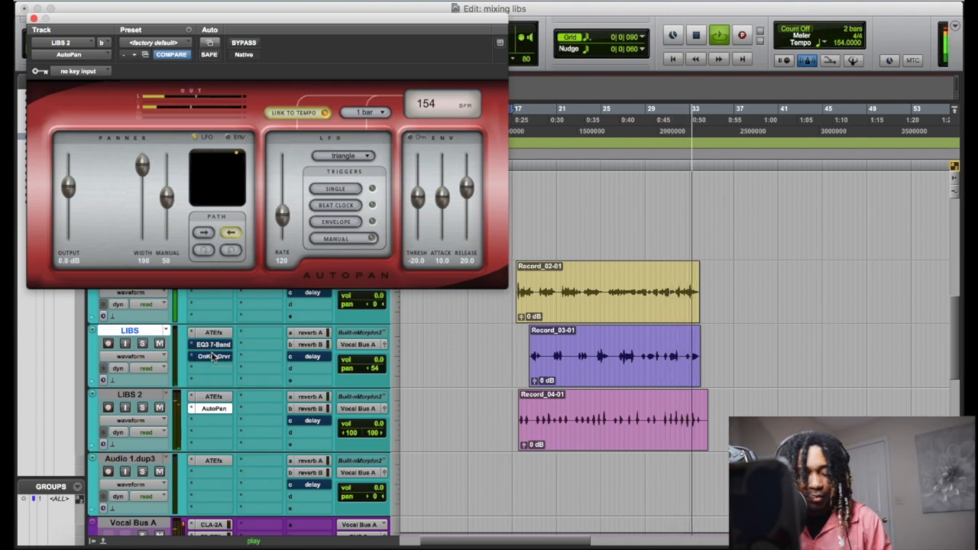
pyautogui.press('space')
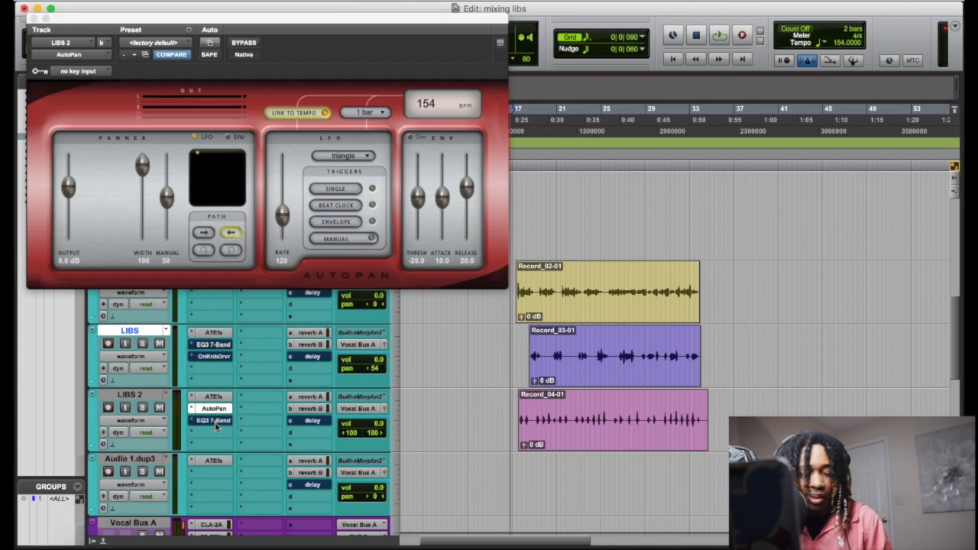
# Take the EQ3 7-Band insert on the LIBS 2 track out of bypass and play back the vocals from bar 17
pyautogui.keyDown('ctrl'); pyautogui.keyDown('super'); pyautogui.click(215, 421); pyautogui.keyUp('super'); pyautogui.keyUp('ctrl')
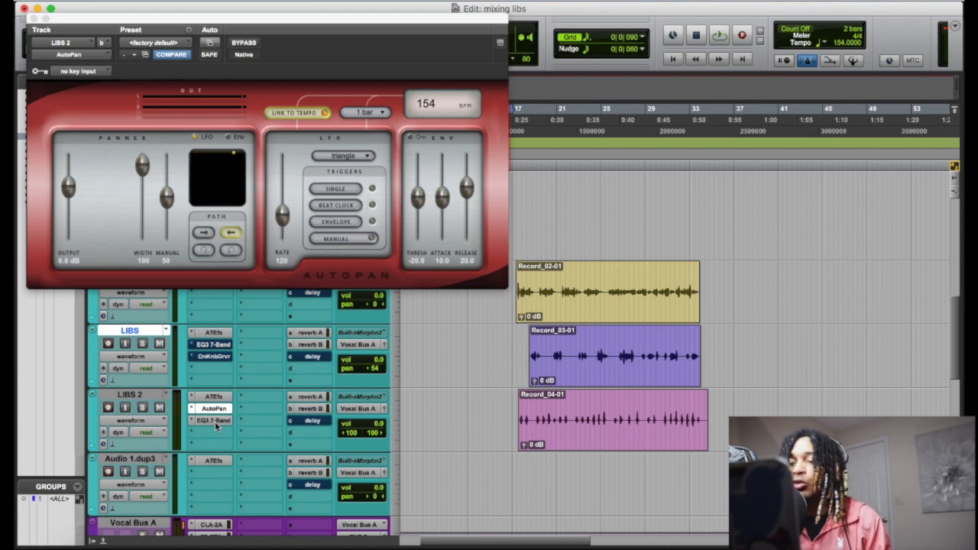
pyautogui.press('space')
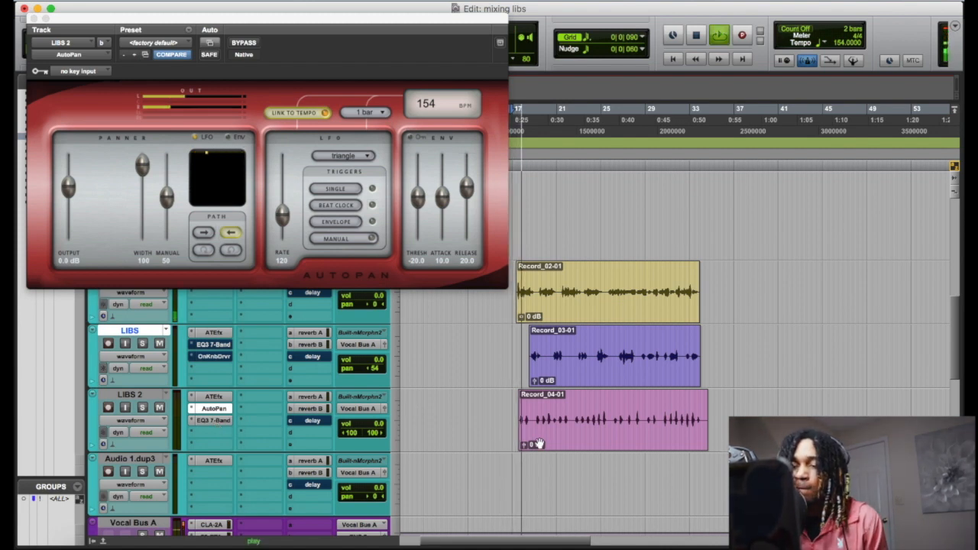
# Lower the clip gain of Record_04-01 to -5.6 dB and of Record_03-01 to -7.5 dB
pyautogui.moveTo(524, 444); pyautogui.dragTo(524, 451)
pyautogui.moveTo(533, 380); pyautogui.dragTo(534, 391)
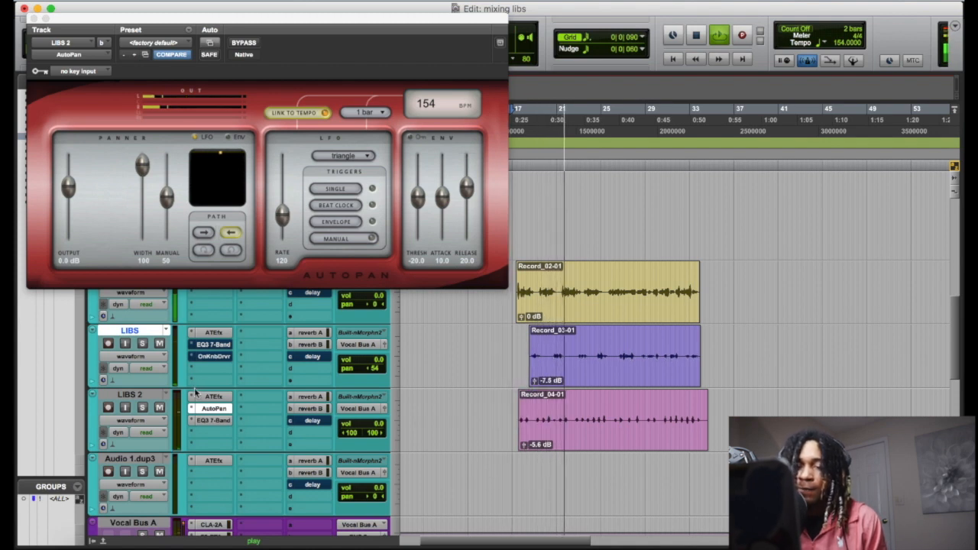
# Set the LIBS 2 reverb B send to -18.8 dB and its reverb A send to -18.5 dB during playback, then stop
pyautogui.click(310, 409)
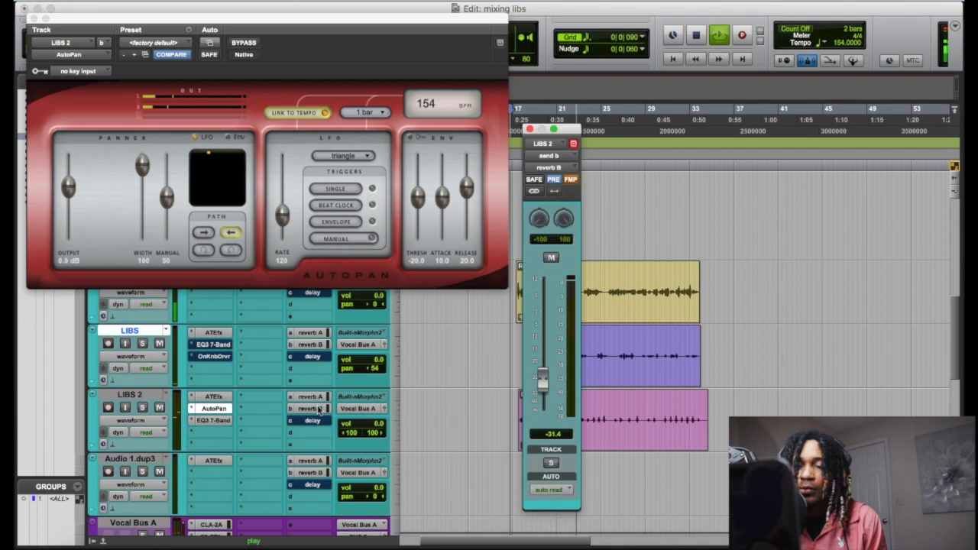
pyautogui.moveTo(543, 380); pyautogui.dragTo(548, 359)
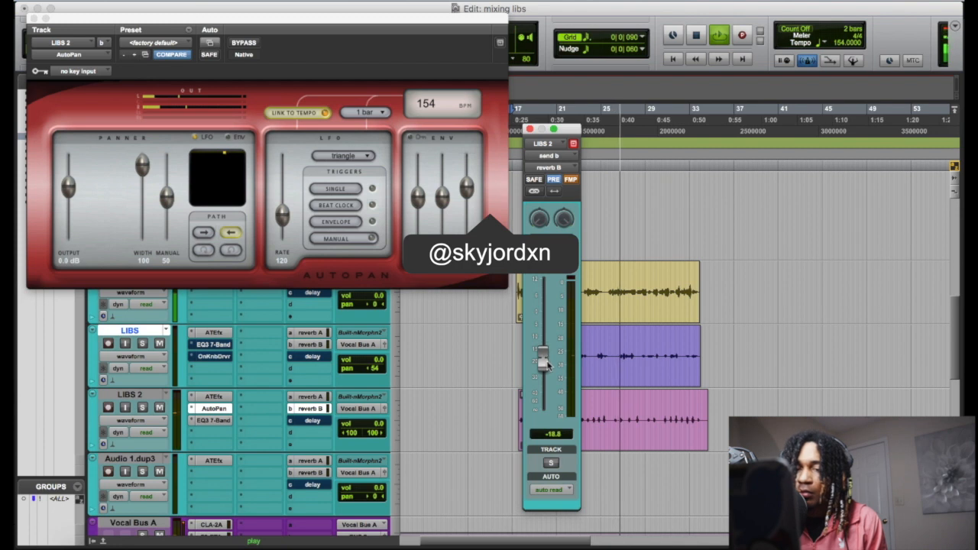
pyautogui.click(312, 397)
pyautogui.moveTo(542, 379); pyautogui.dragTo(544, 364)
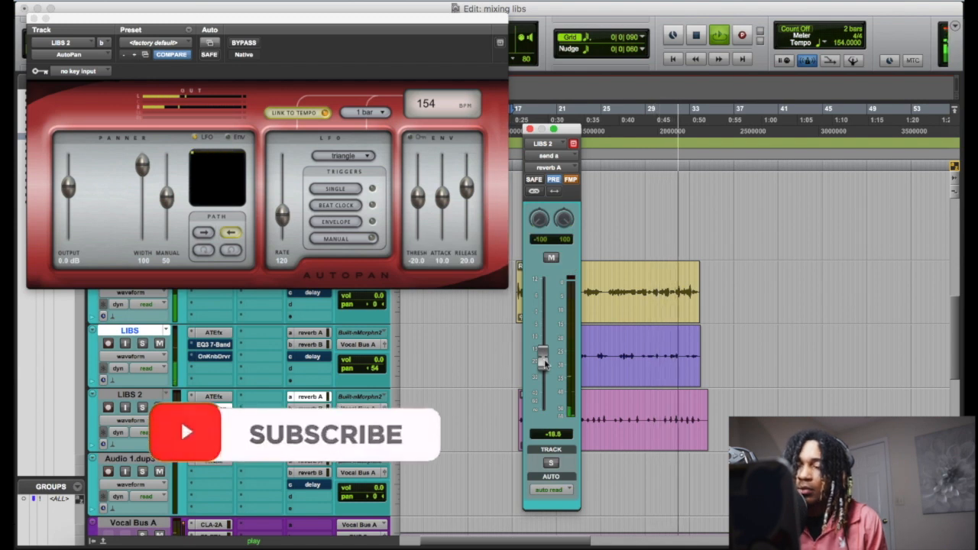
pyautogui.moveTo(544, 364); pyautogui.dragTo(544, 362)
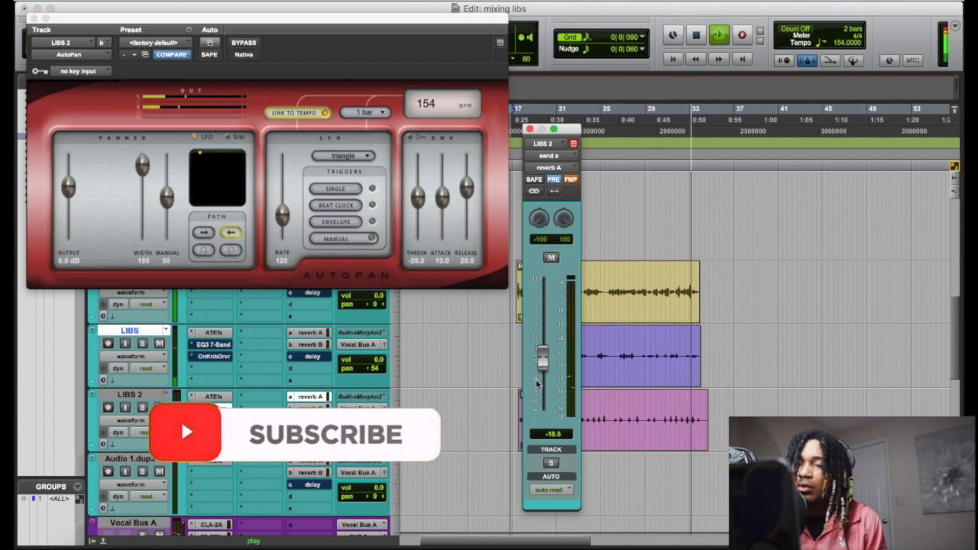
pyautogui.click(530, 129)
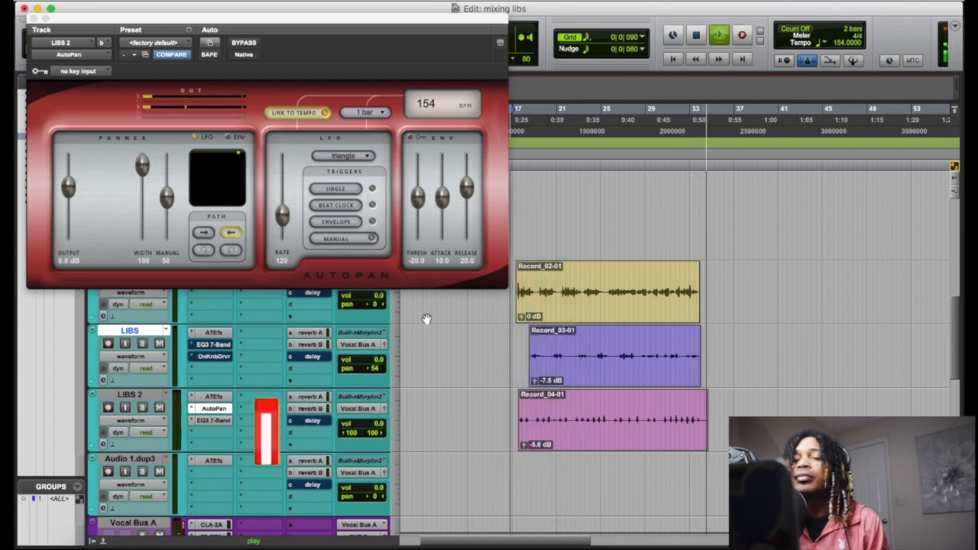
pyautogui.press('space')
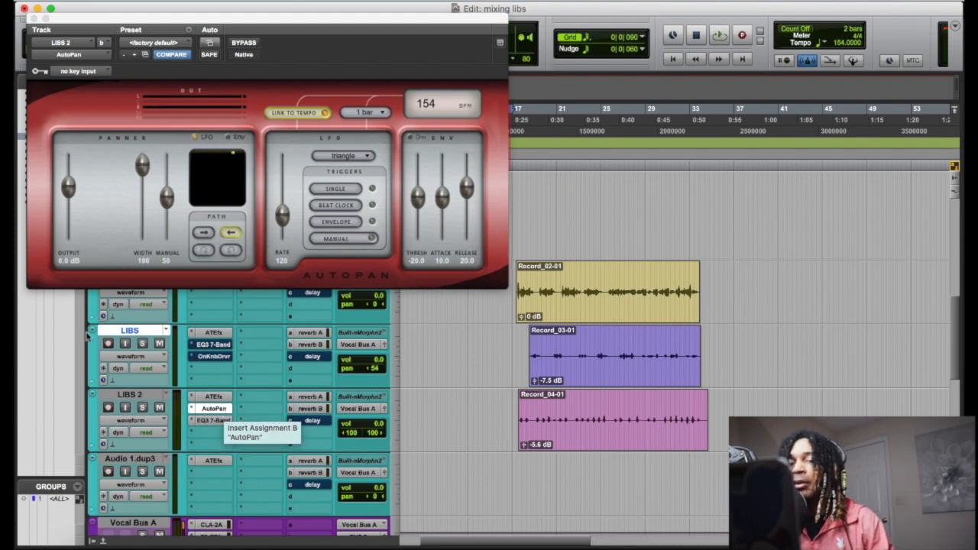
# Close the AutoPan window and bypass both the EQ3 7-Band and AutoPan inserts on the LIBS 2 track
pyautogui.click(34, 18)
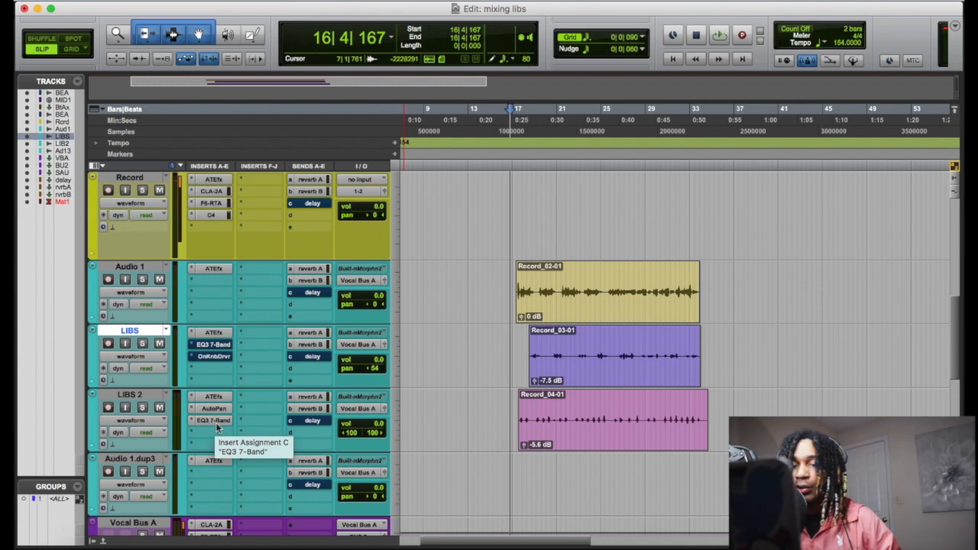
pyautogui.click(218, 421)
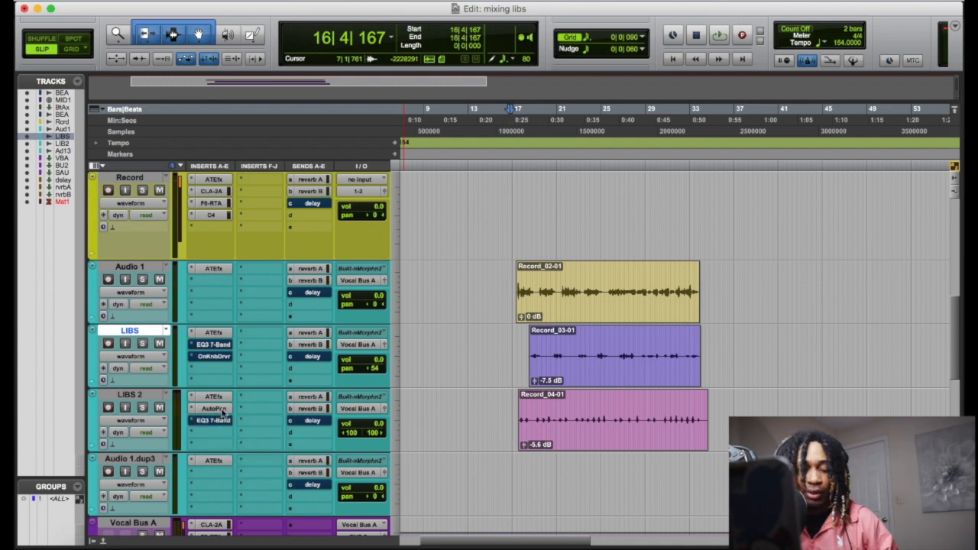
pyautogui.click(217, 408)
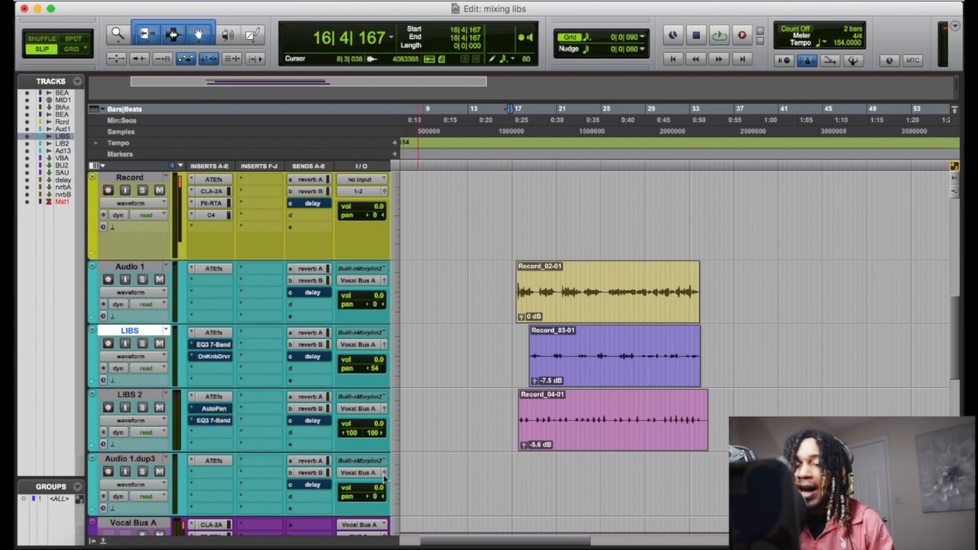
# Show the left-pan automation of the LIBS 2 track and choose the Pencil tool's square shape
pyautogui.click(129, 421)
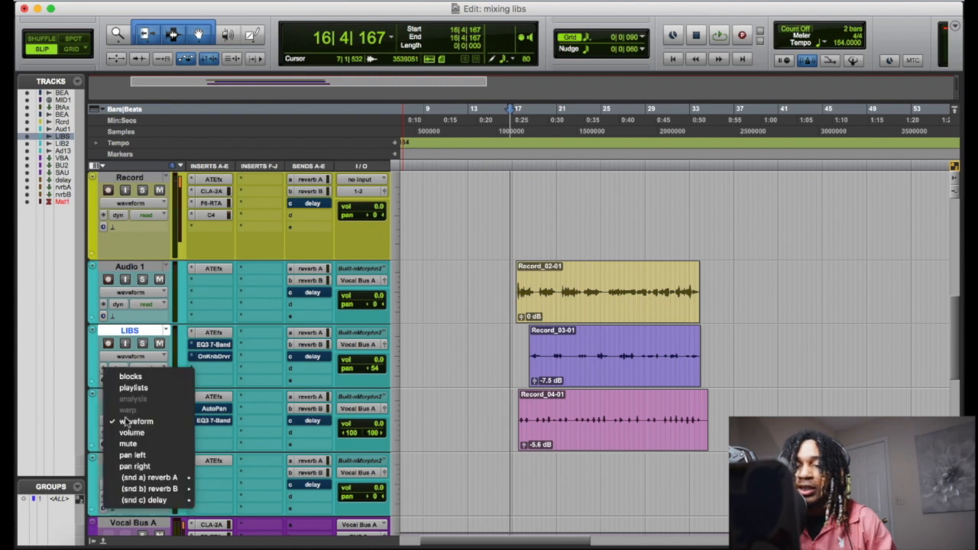
pyautogui.click(148, 455)
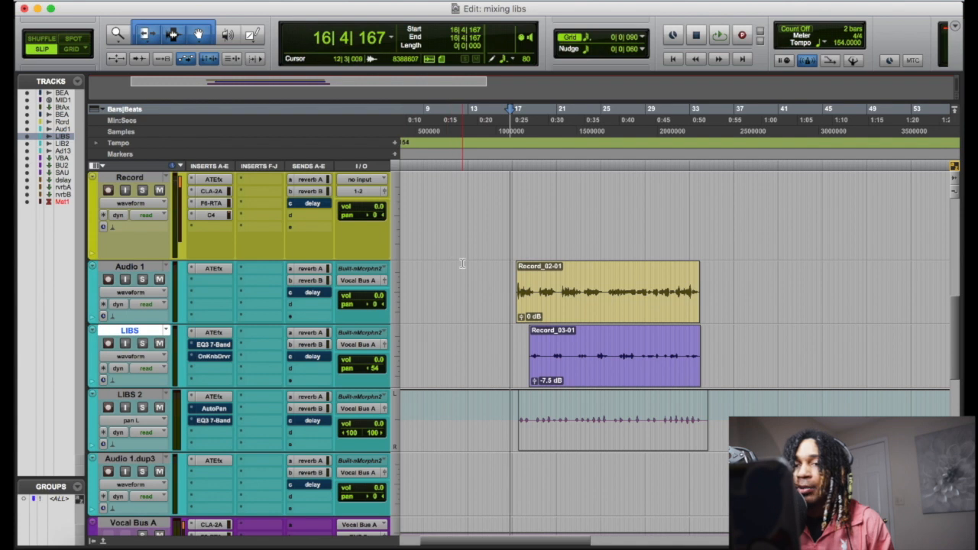
pyautogui.click(197, 35)
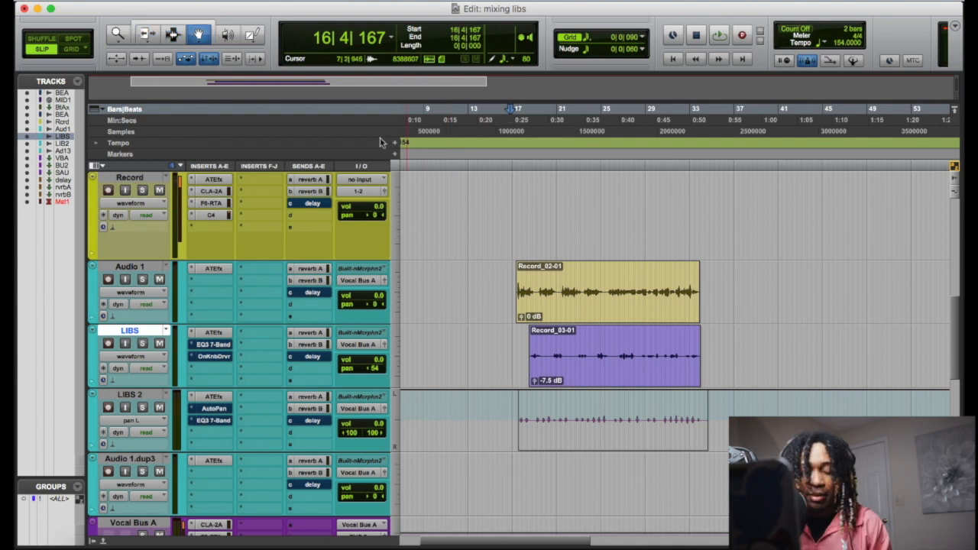
pyautogui.scroll(3, 460, 209)
pyautogui.scroll(-2, 463, 206)
pyautogui.hscroll(-3, 463, 207)
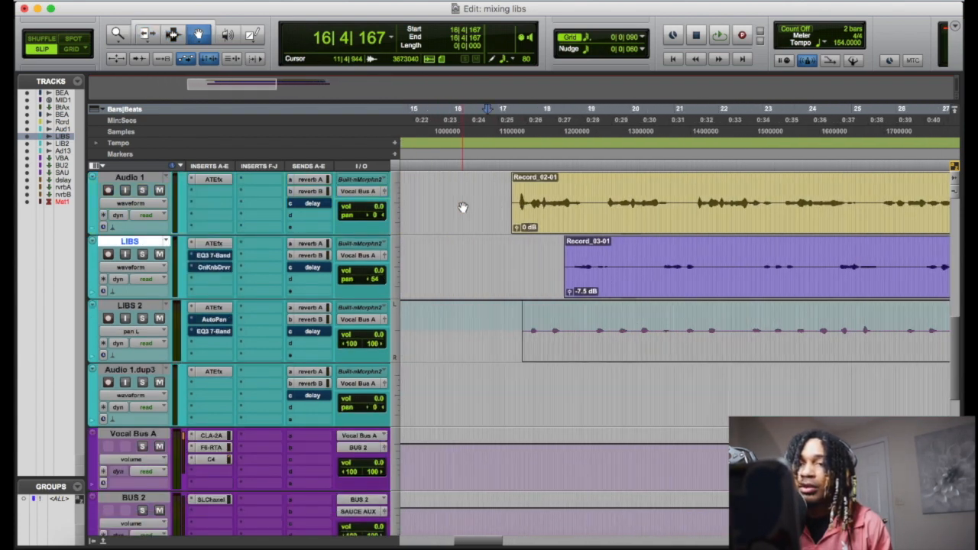
pyautogui.moveTo(252, 37)
pyautogui.mouseDown()
pyautogui.moveTo(284, 123)
pyautogui.moveTo(286, 113)
pyautogui.mouseUp()
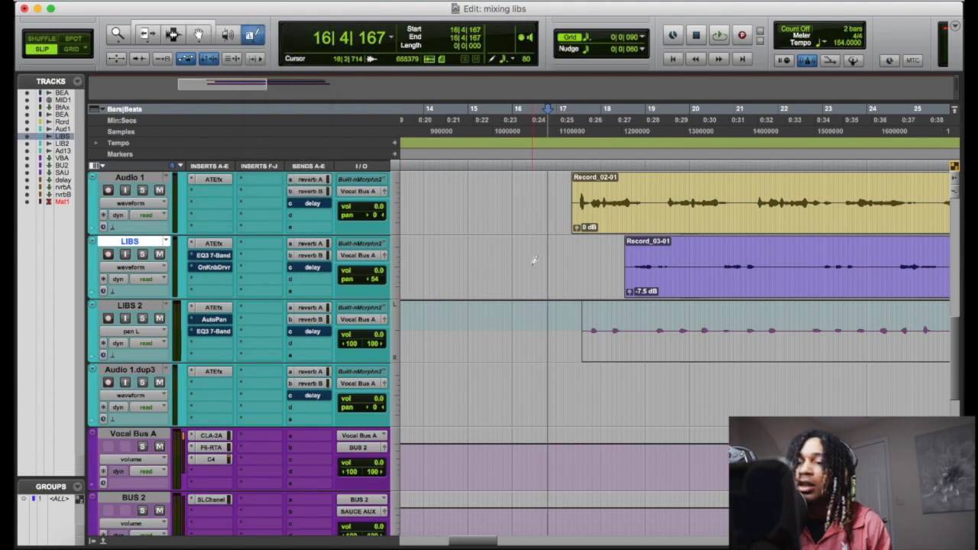
pyautogui.hscroll(3, 530, 258)
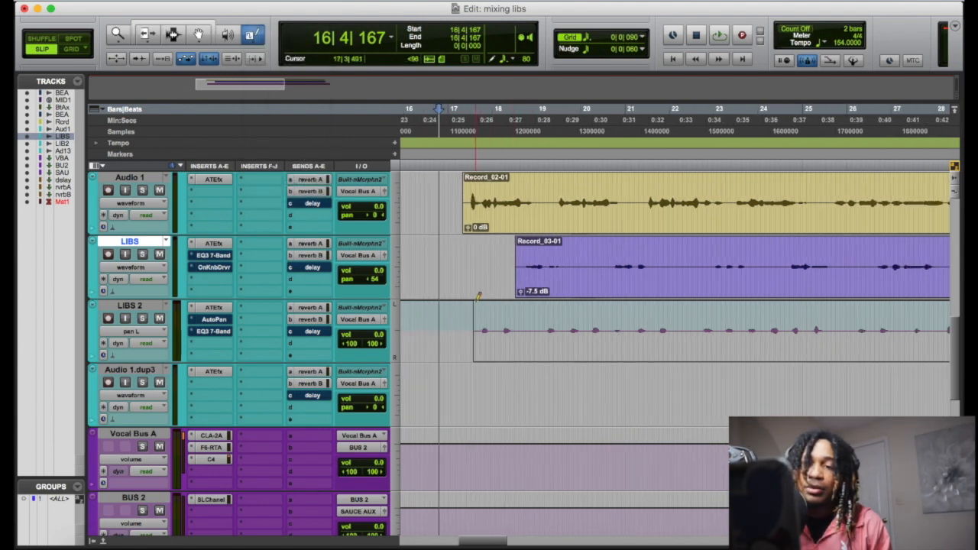
# Set the grid to a dotted 1/4 note and draw square-shaped left-pan automation along the LIBS 2 clip
pyautogui.moveTo(475, 299)
pyautogui.mouseDown()
pyautogui.moveTo(519, 344)
pyautogui.moveTo(759, 355)
pyautogui.mouseUp()
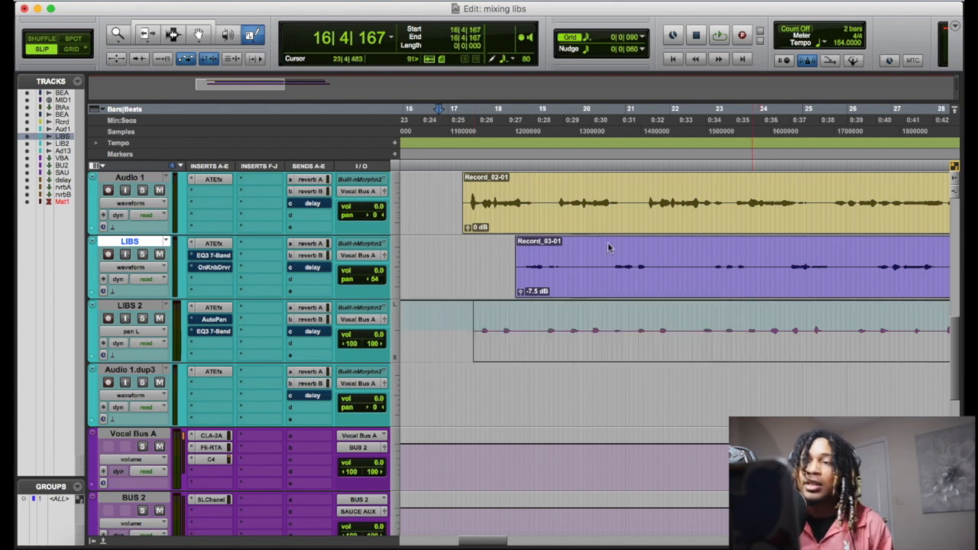
pyautogui.click(621, 42)
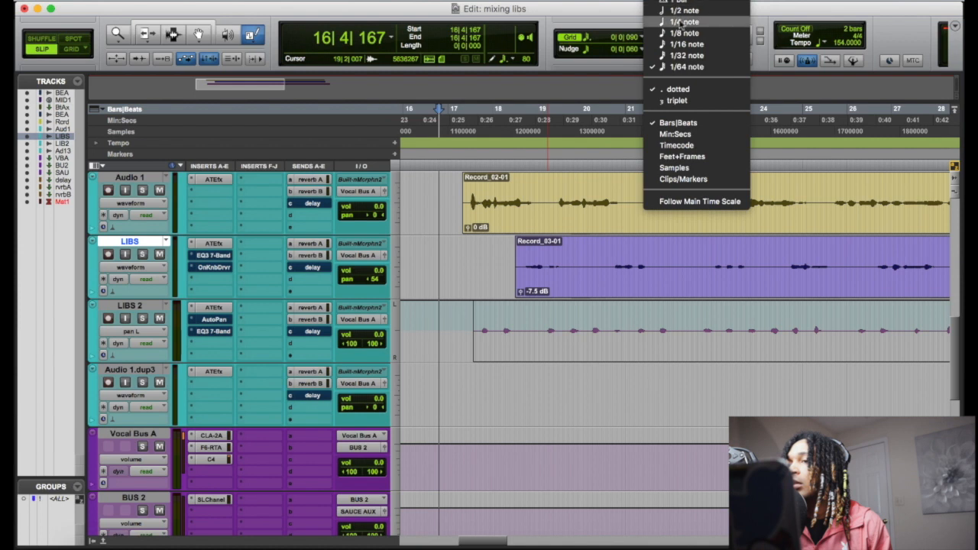
pyautogui.click(684, 32)
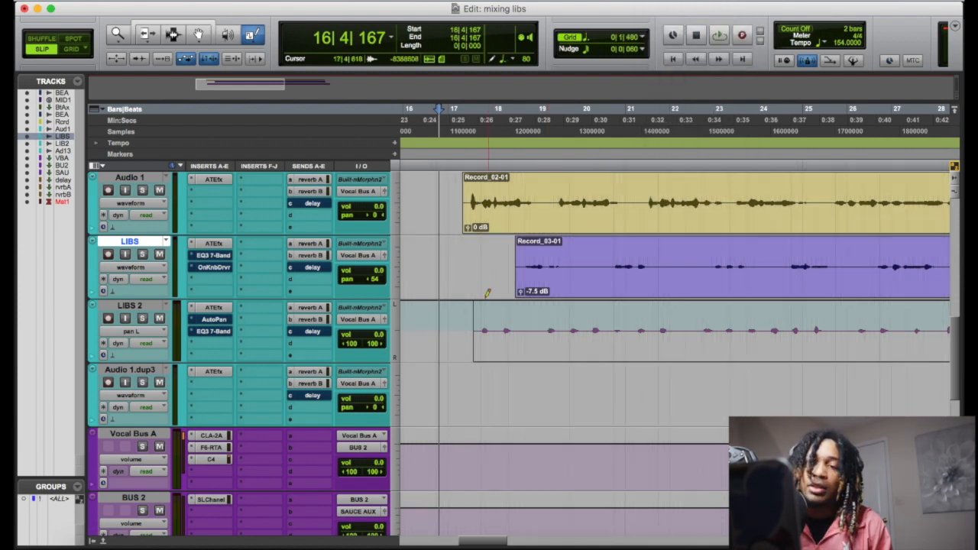
pyautogui.moveTo(567, 338)
pyautogui.mouseDown()
pyautogui.moveTo(699, 359)
pyautogui.moveTo(931, 359)
pyautogui.moveTo(953, 389)
pyautogui.mouseUp()
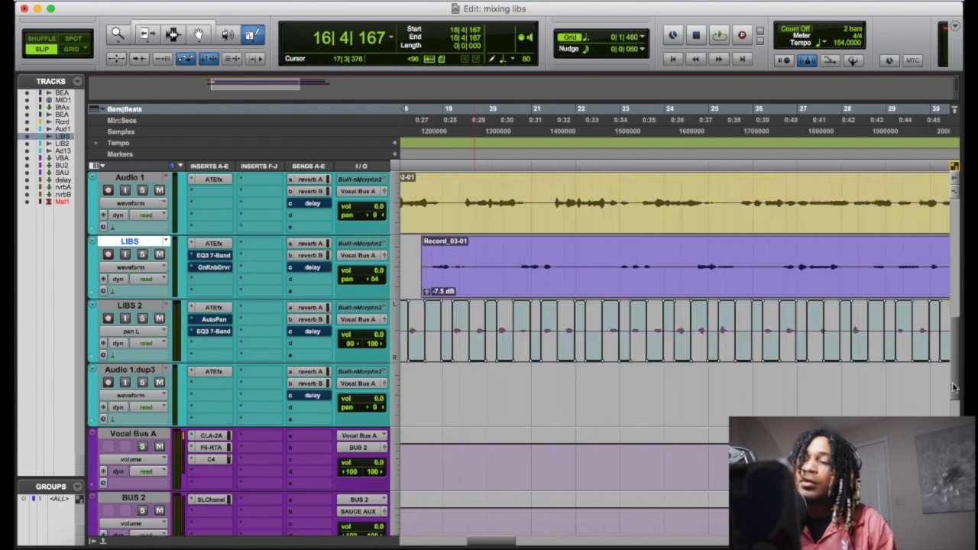
pyautogui.hscroll(-5, 910, 384)
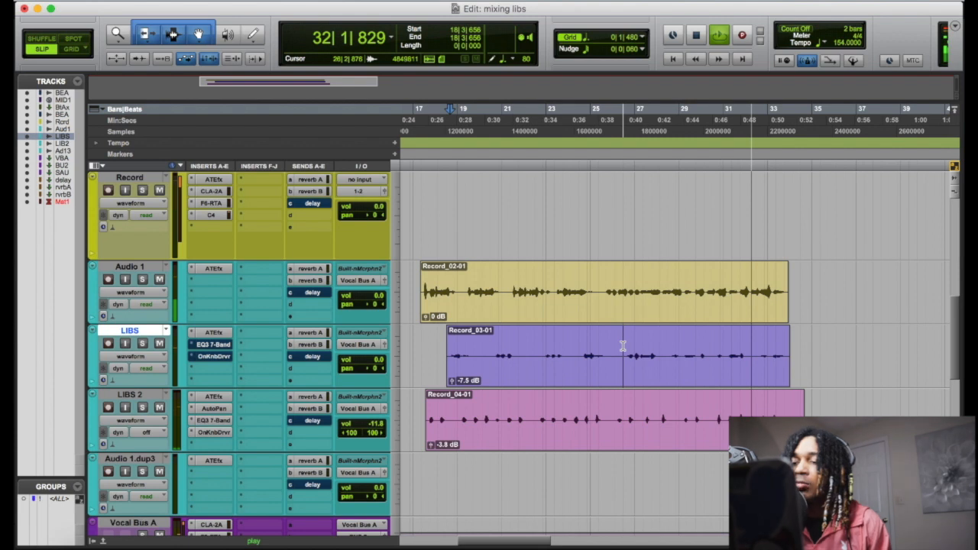
# Split the Record_03-01 clip on LIBS at 26|2|876 and duplicate the LIBS track once without its clips
pyautogui.press('super+e')
pyautogui.click(650, 377)
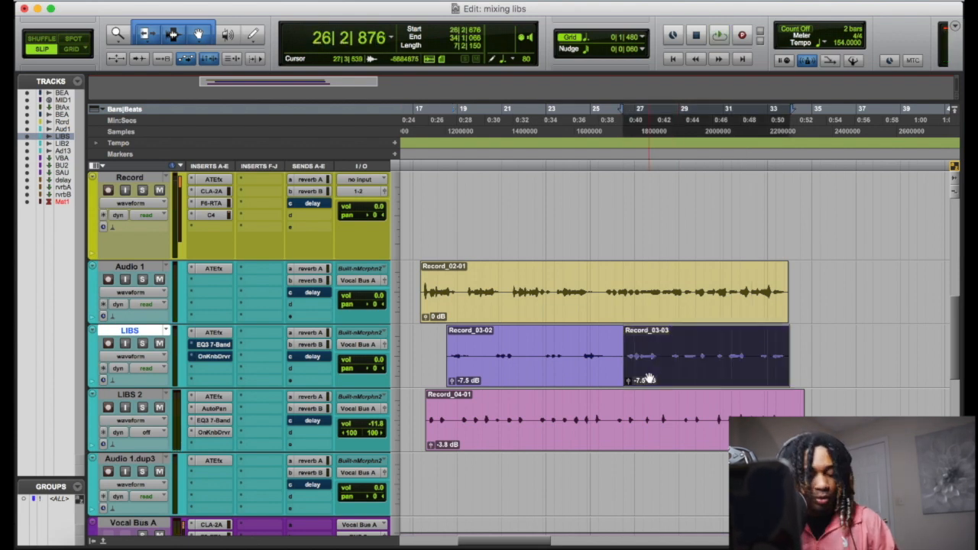
pyautogui.hotkey('alt', 'shift', 'd')
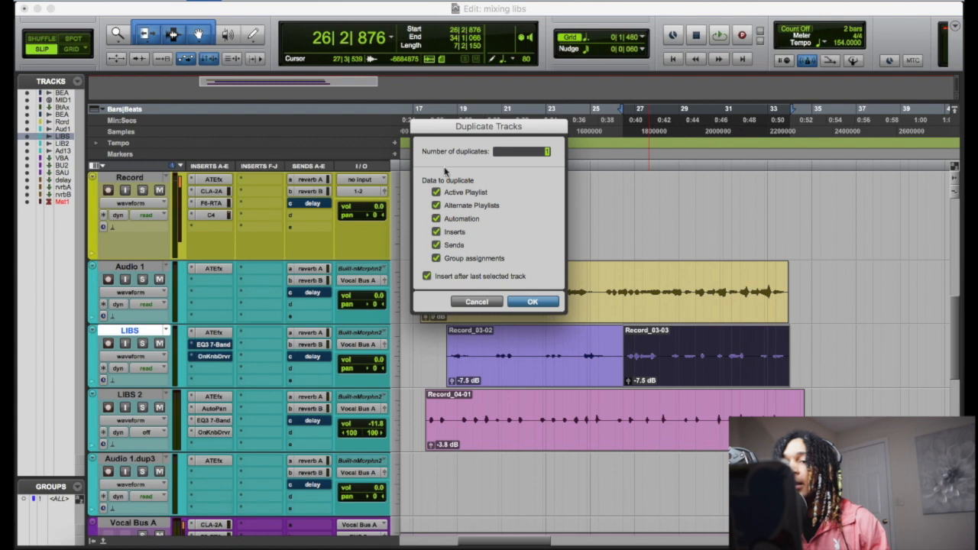
pyautogui.click(533, 303)
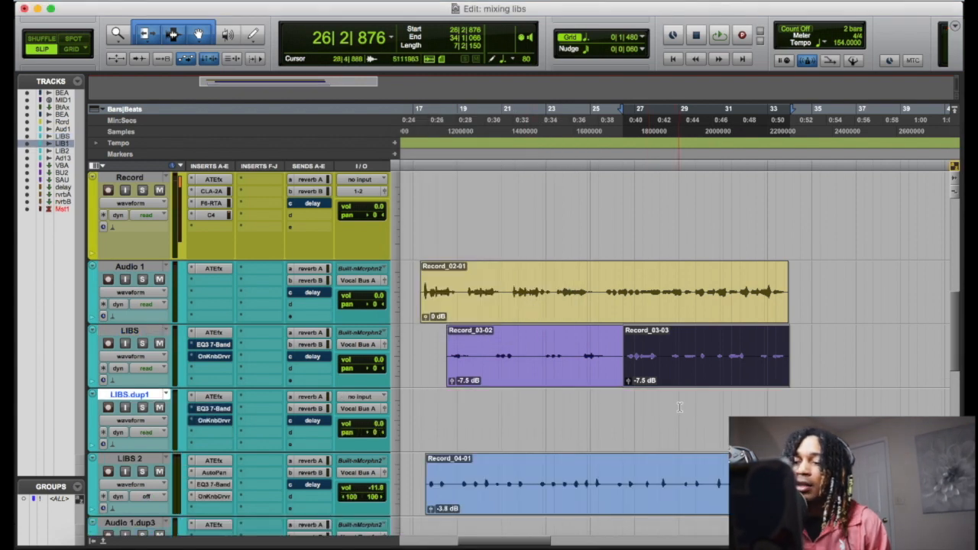
# Copy the second half of the split LIBS clip to LIBS.dup1 at the same time position and mute the original
pyautogui.moveTo(696, 383); pyautogui.dragTo(695, 407)
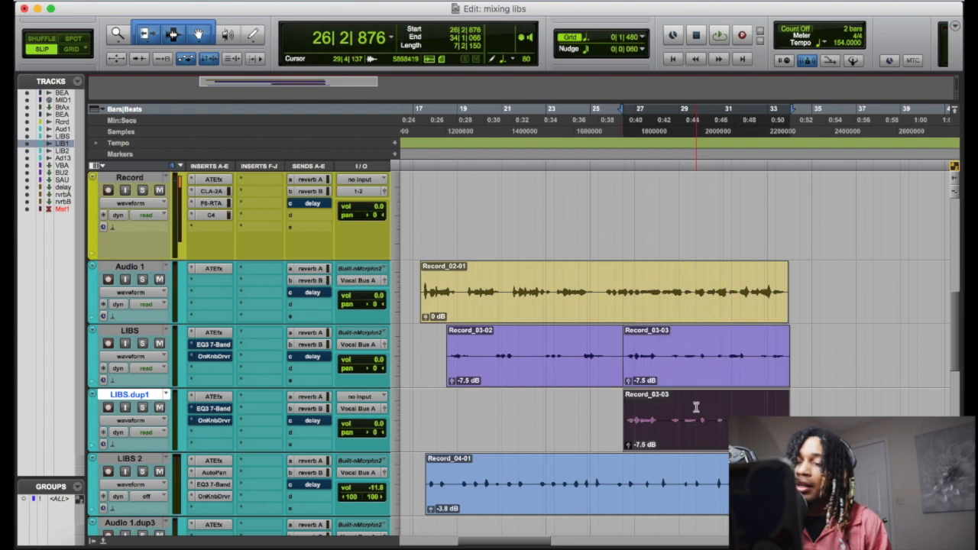
pyautogui.press('super+m')
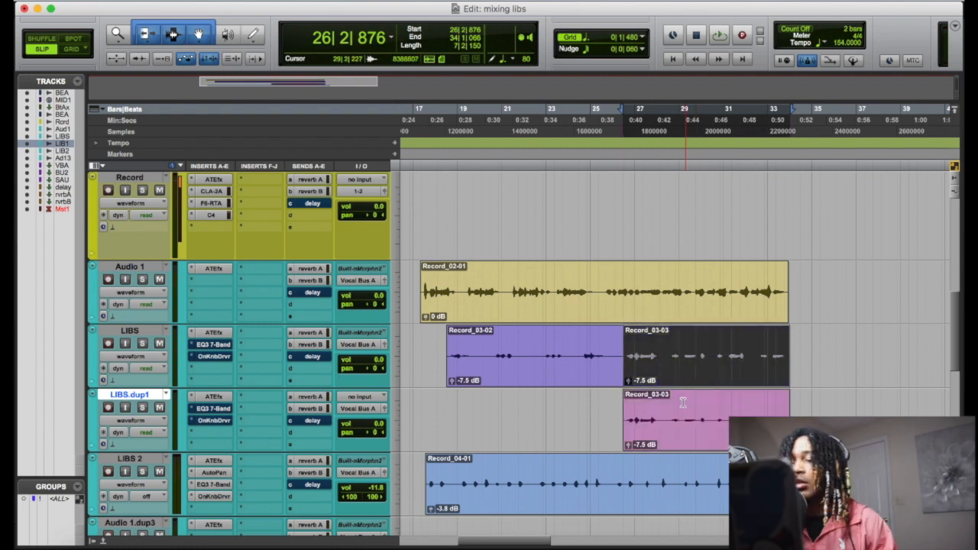
pyautogui.click(684, 412)
pyautogui.click(682, 431)
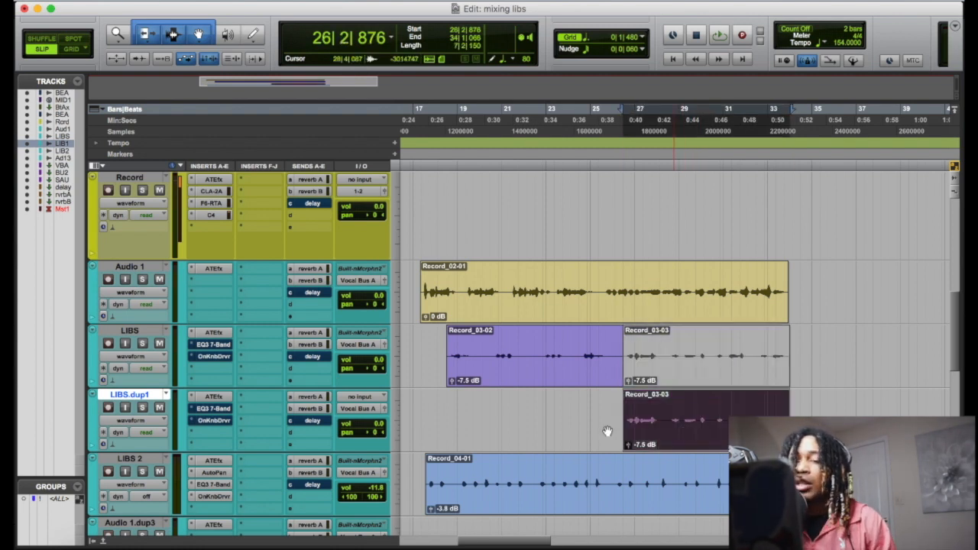
# Insert SoundToys' Little AlterBoy (mono) in the free slot below the distortion plug-in on the LIBS.dup1 track
pyautogui.click(207, 433)
pyautogui.moveTo(233, 460)
pyautogui.moveTo(306, 451)
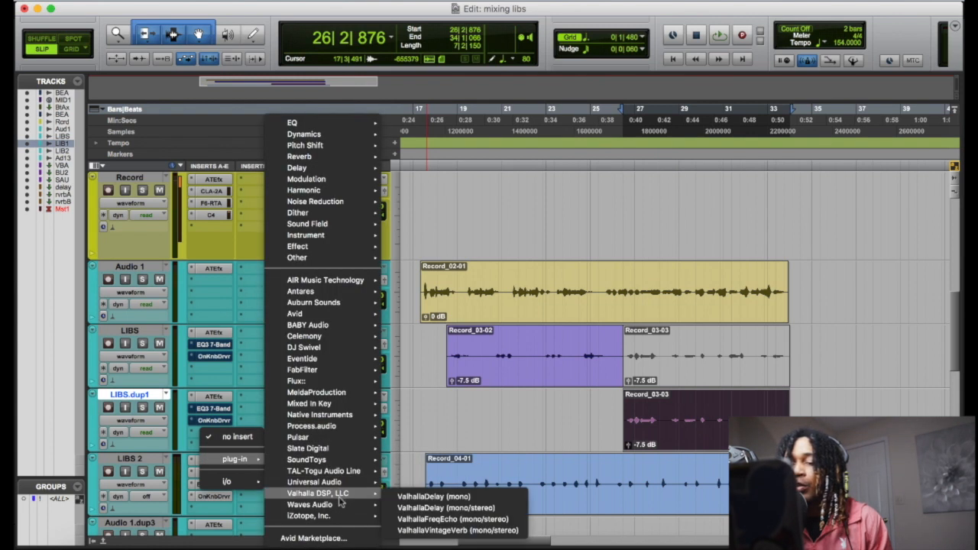
pyautogui.moveTo(340, 461)
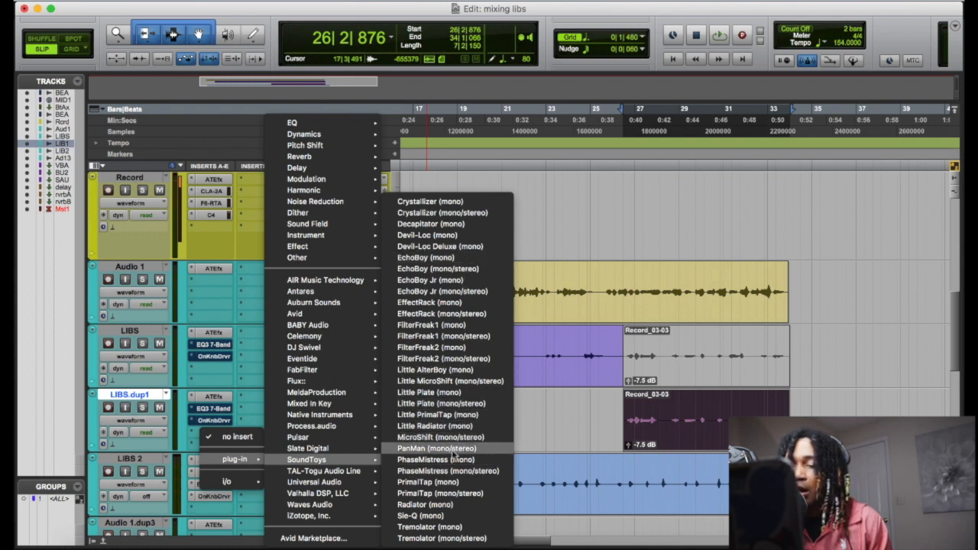
pyautogui.click(455, 371)
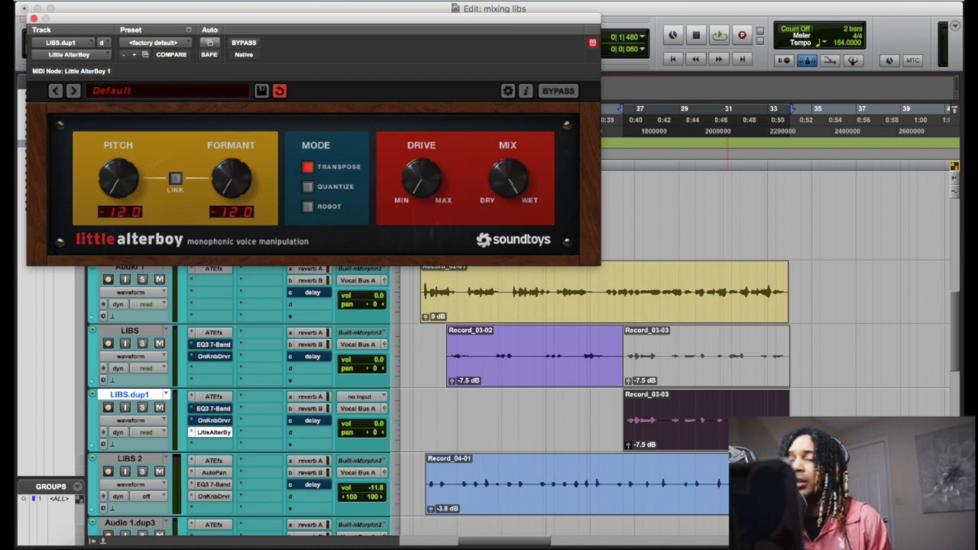
# Play back from about bar 25 and set Little AlterBoy's formant to -9.1
pyautogui.click(601, 167)
pyautogui.press('space')
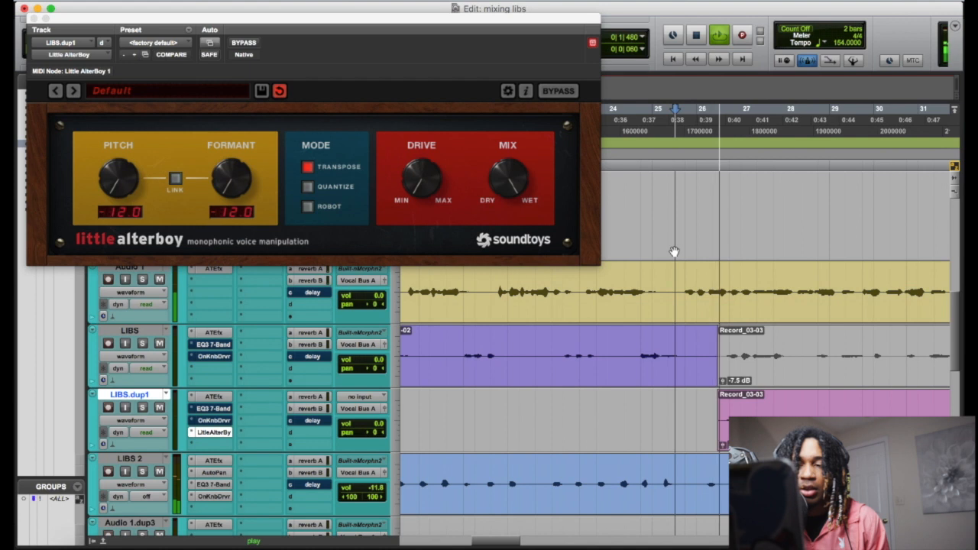
pyautogui.press('super+bracketleft')
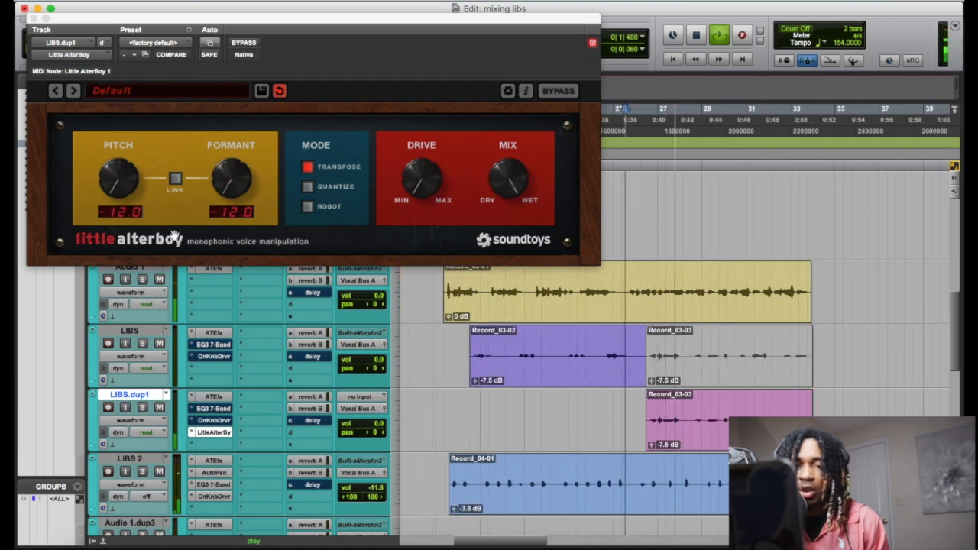
pyautogui.moveTo(231, 183); pyautogui.dragTo(216, 160)
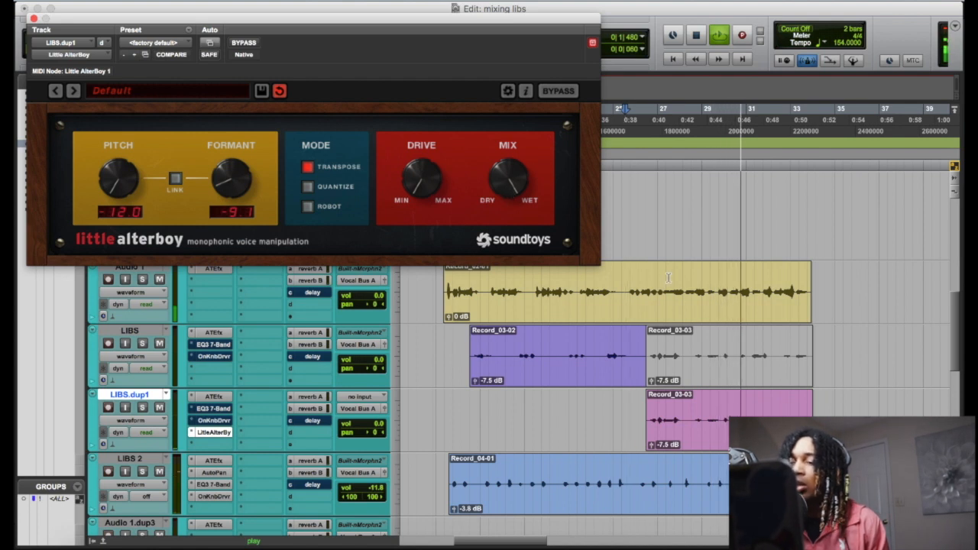
# Unmute the Record_03-03 clip on the LIBS track
pyautogui.click(709, 363)
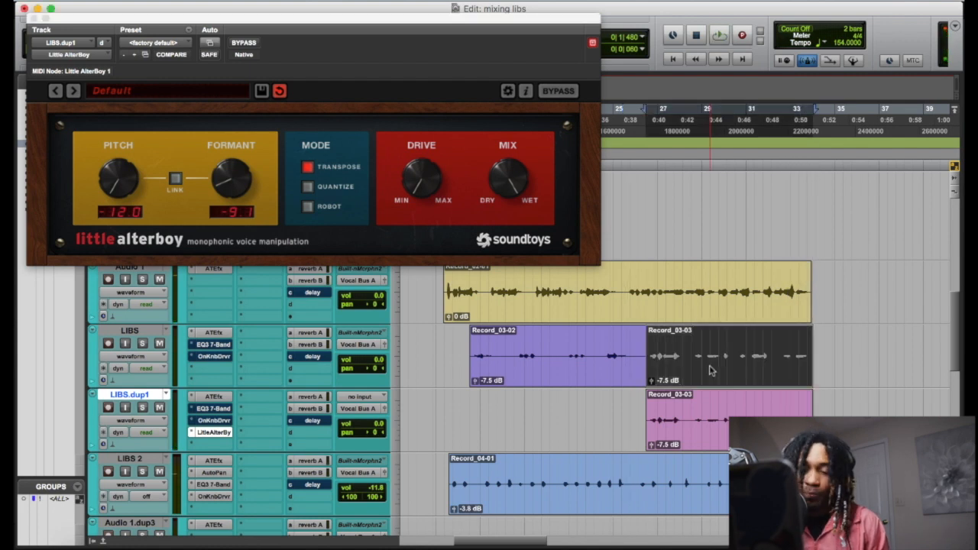
pyautogui.click(634, 264)
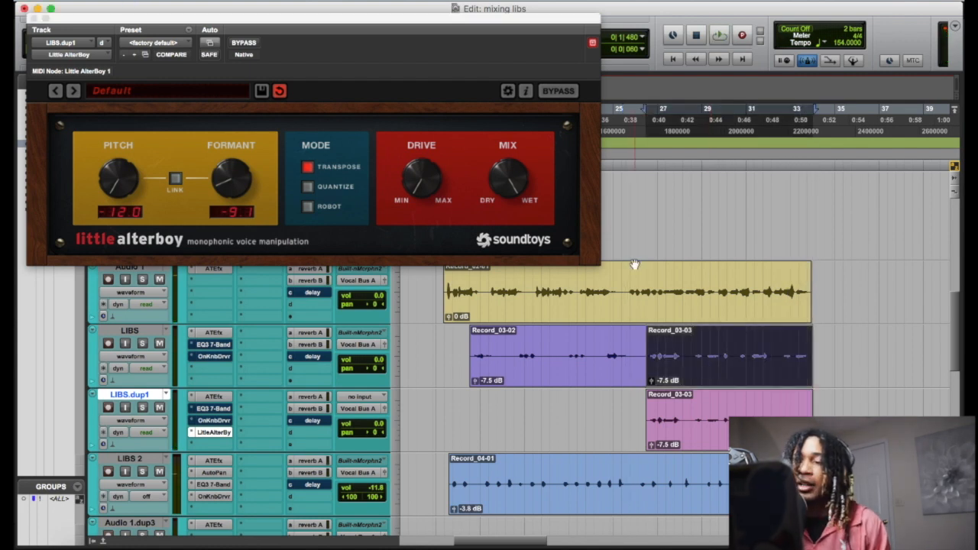
# Play back from about bar 25 and pan LIBS.dup1 to 54 on the right
pyautogui.click(625, 164)
pyautogui.press('space')
pyautogui.press('super+bracketright')
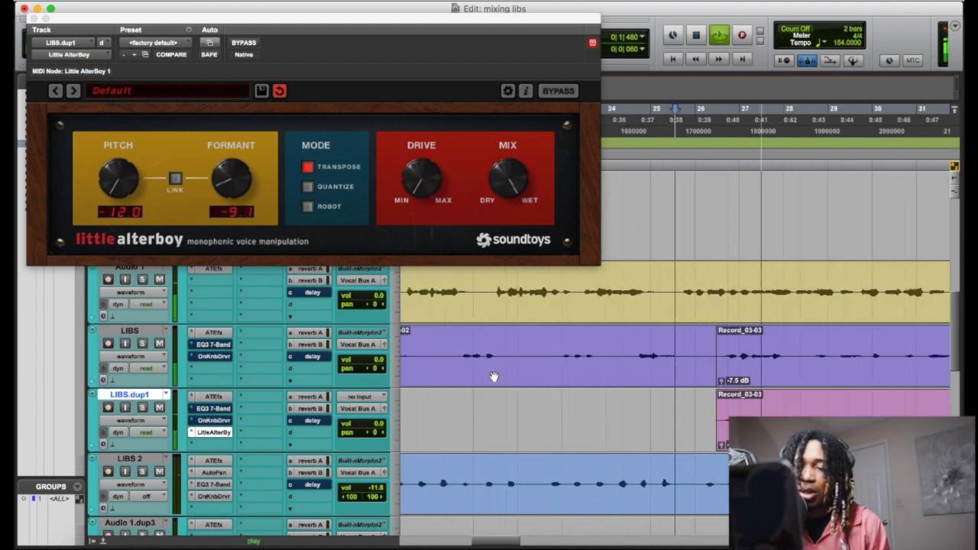
pyautogui.click(376, 434)
pyautogui.moveTo(377, 433); pyautogui.dragTo(391, 434)
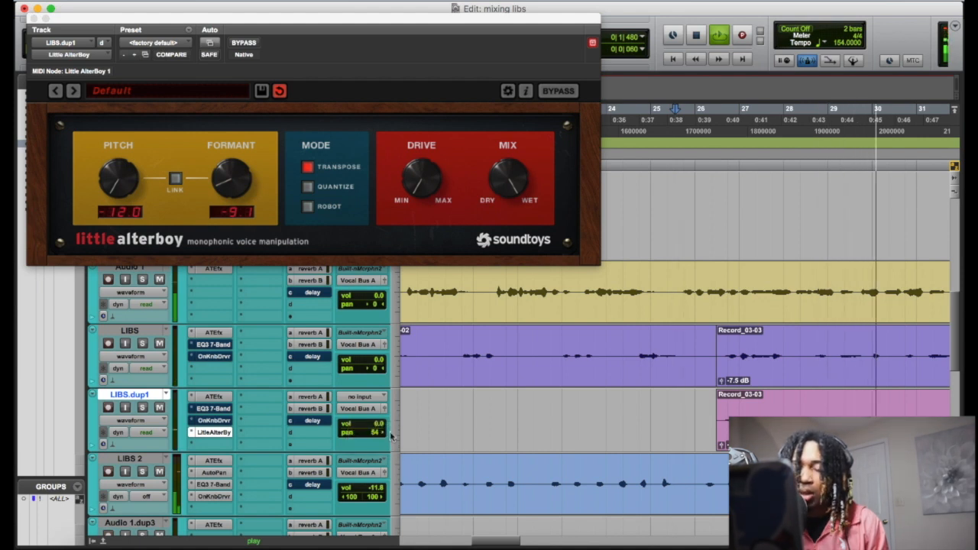
pyautogui.press('super+bracketleft')
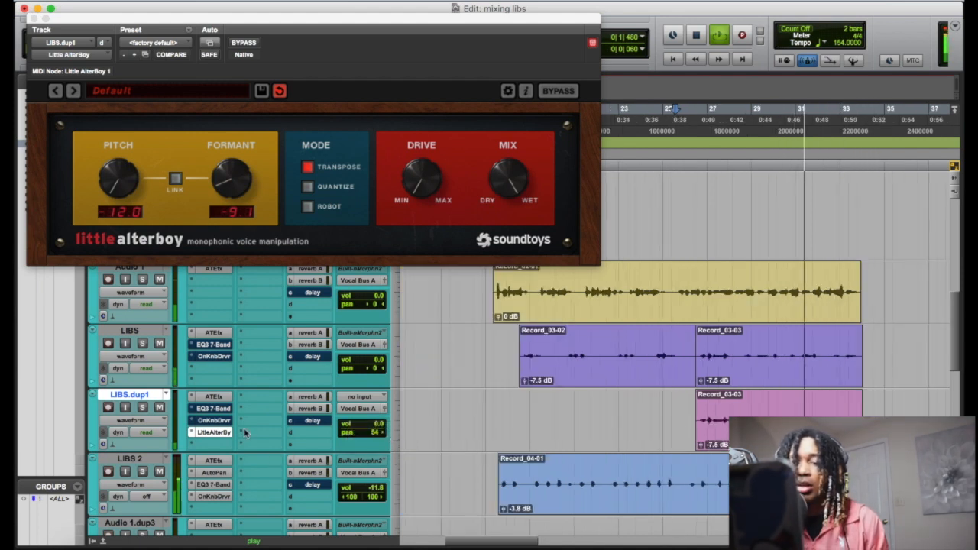
pyautogui.press('space')
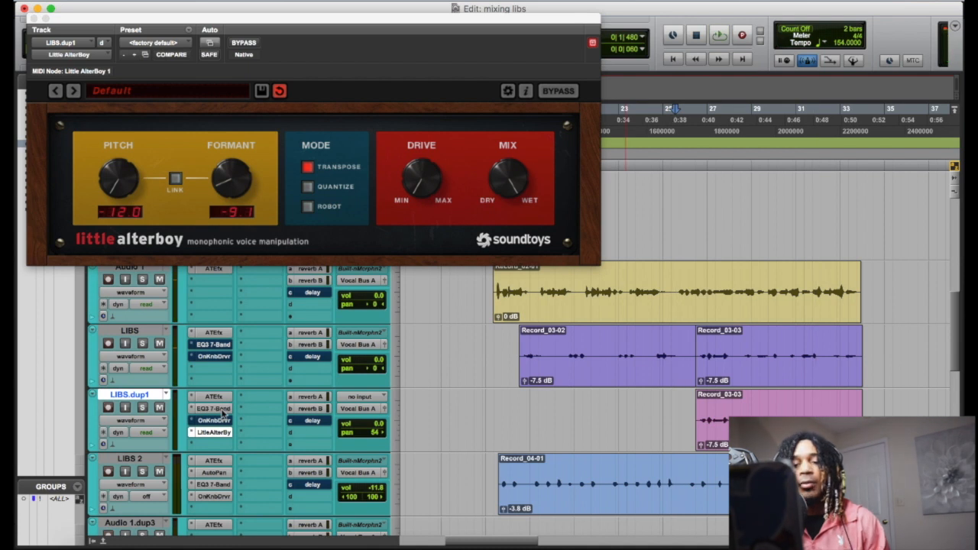
# Reactivate the EQ3 7-Band on LIBS.dup1 with its high-pass filter off and lower its low-pass frequency to 1.36 kHz during playback
pyautogui.click(214, 409)
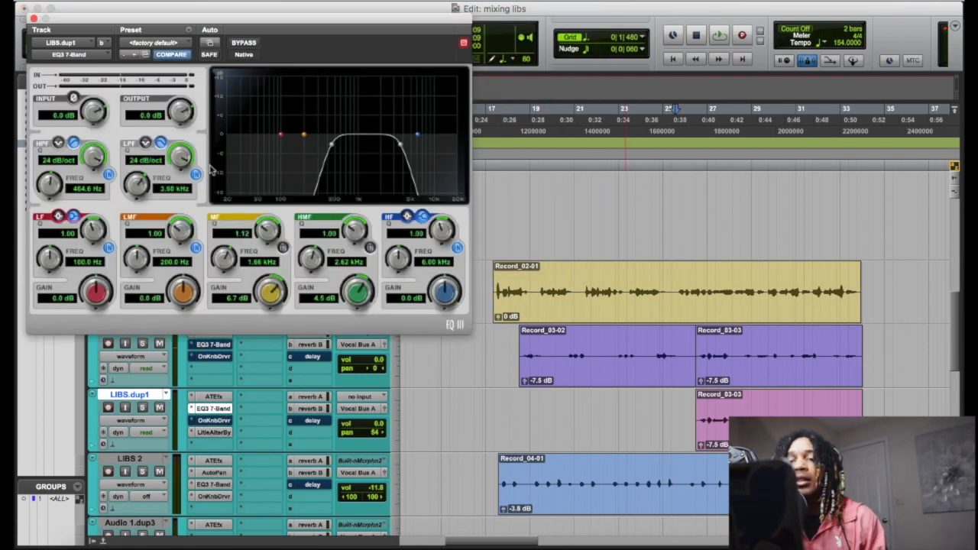
pyautogui.click(108, 176)
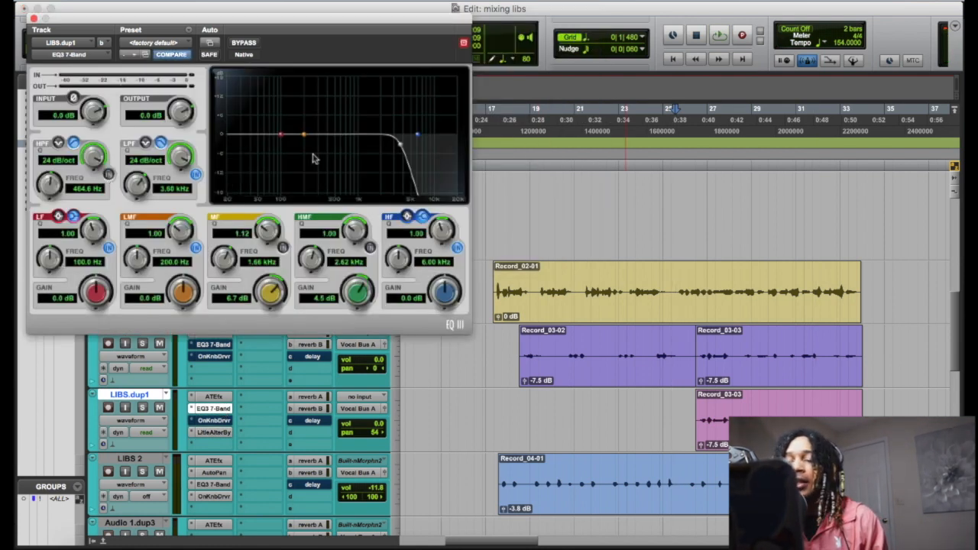
pyautogui.click(686, 167)
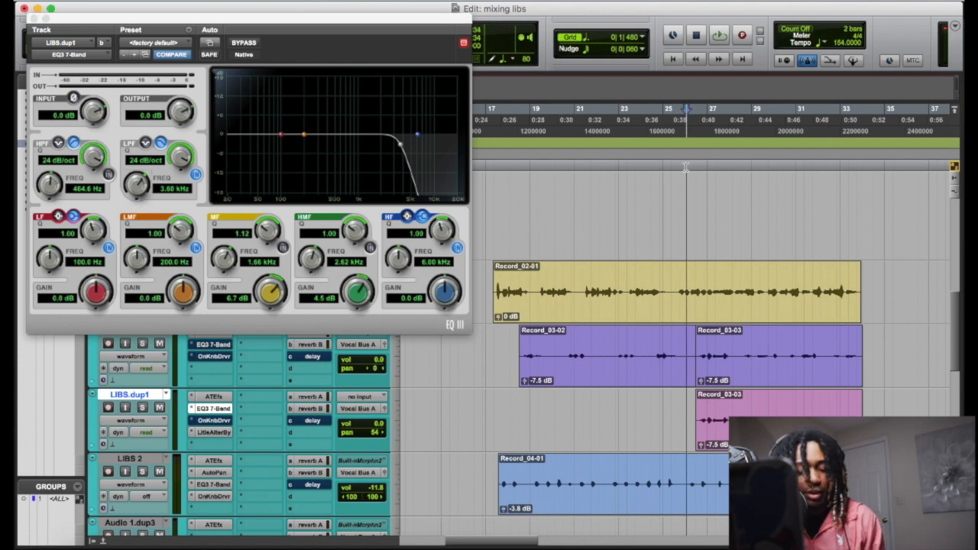
pyautogui.press('space')
pyautogui.moveTo(137, 183); pyautogui.dragTo(136, 257)
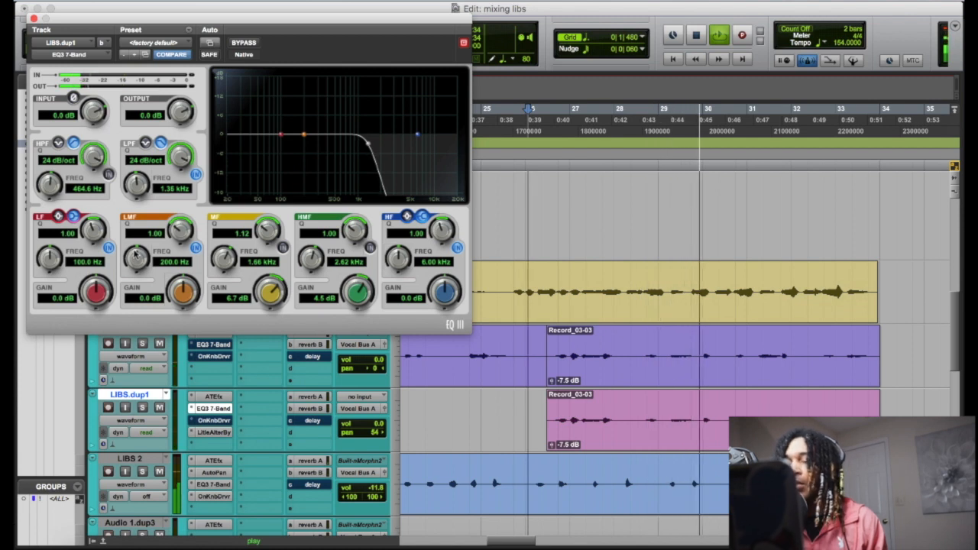
pyautogui.press('space')
# Raise the gain of the LIBS.dup1 clip to 0 dB and open the EQ's low-pass filter up to 20 kHz
pyautogui.click(551, 446)
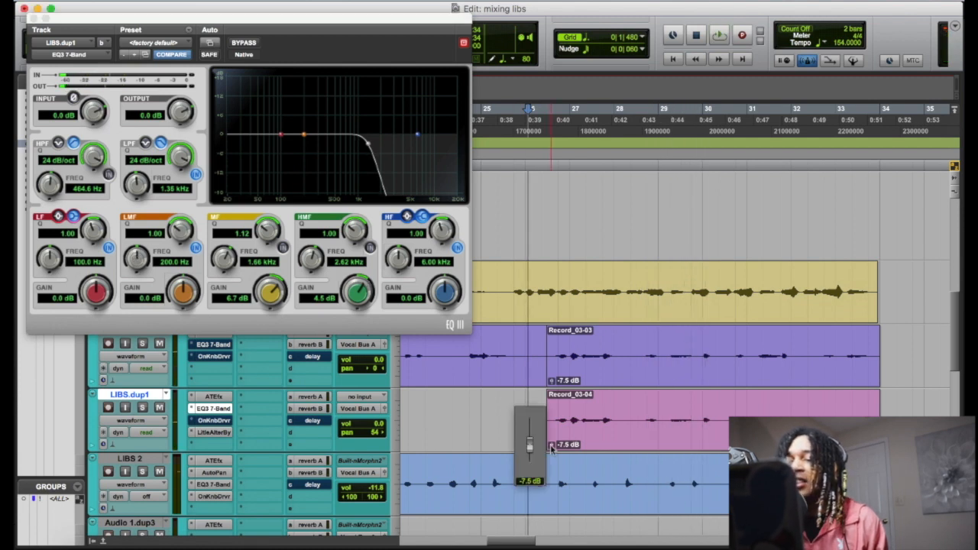
pyautogui.moveTo(551, 446); pyautogui.dragTo(551, 446)
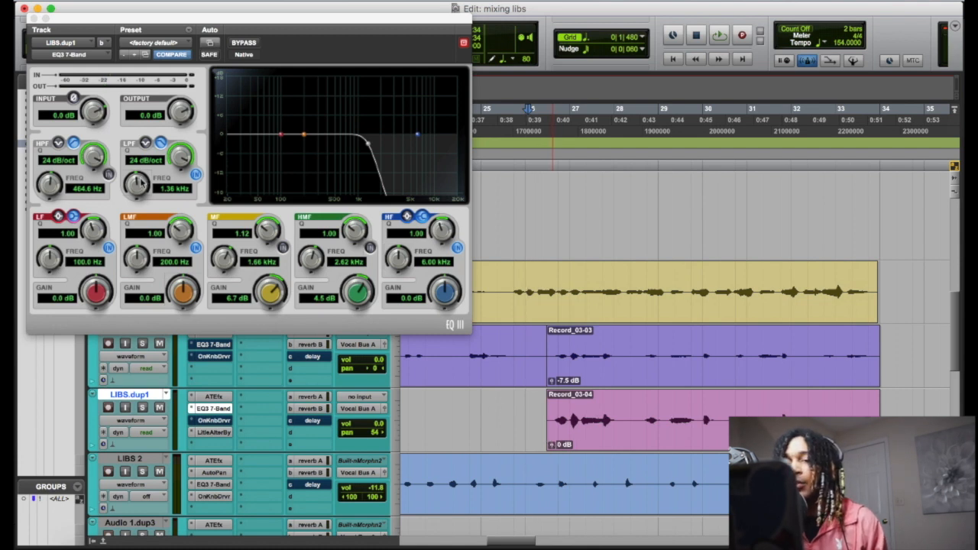
pyautogui.moveTo(141, 181); pyautogui.dragTo(147, 110)
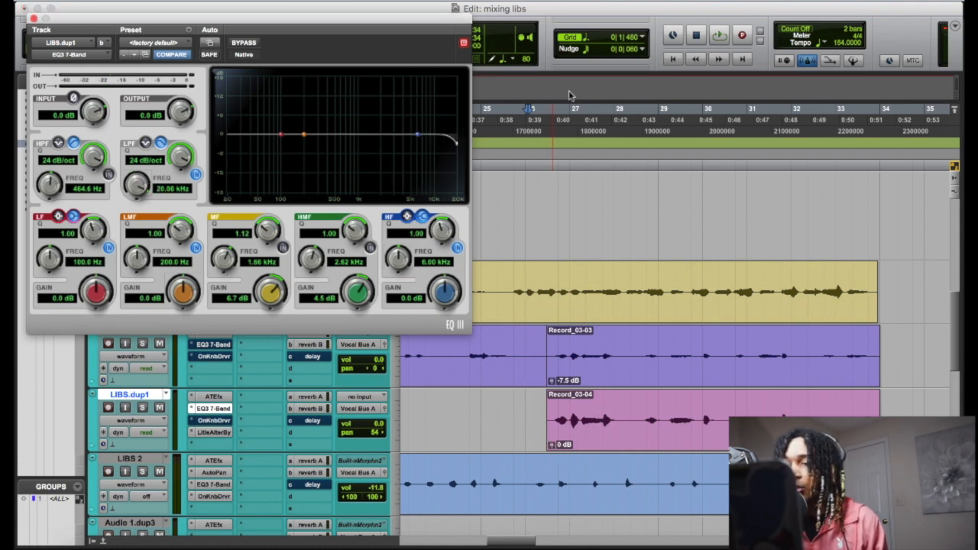
# While playing back from about bar 25, lower the EQ's low-pass frequency to 1.28 kHz and pan LIBS.dup1 to 38 on the right
pyautogui.click(505, 162)
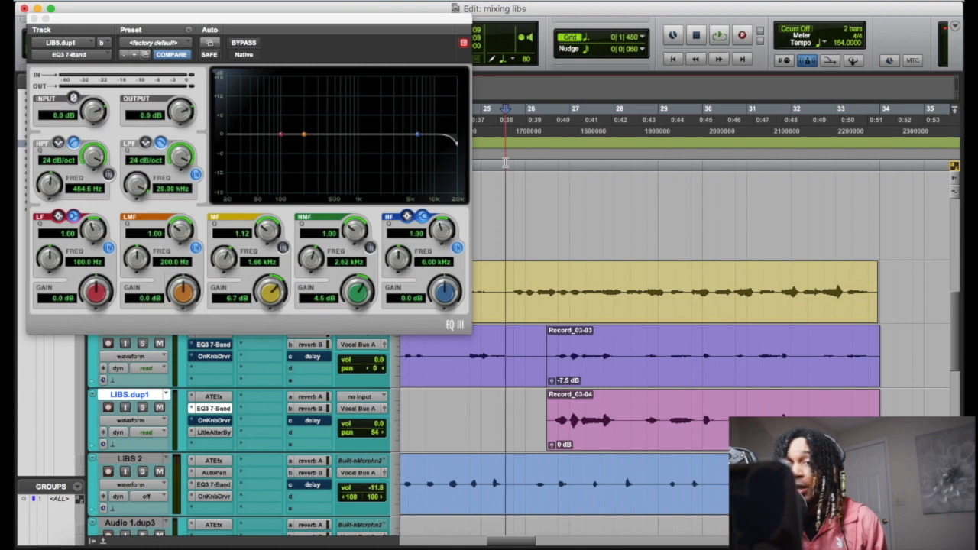
pyautogui.press('space')
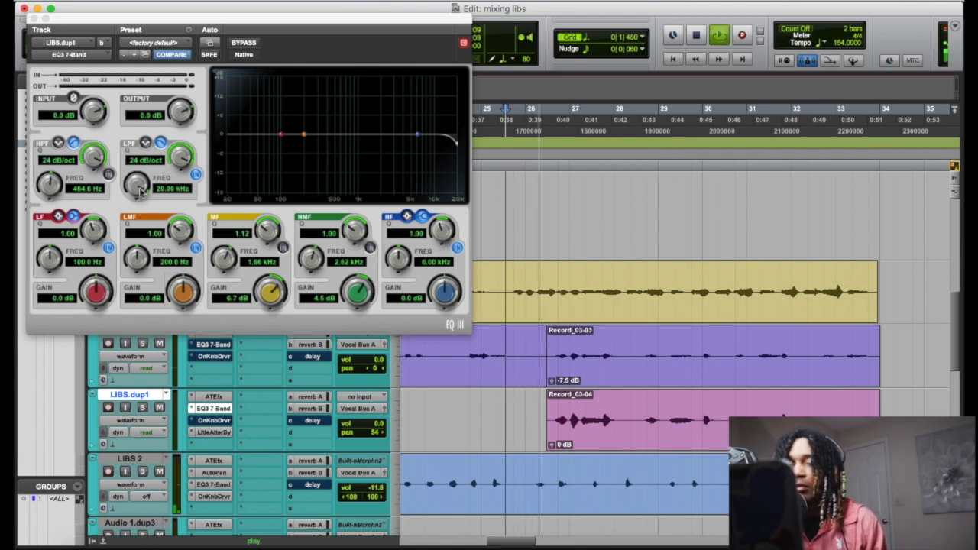
pyautogui.moveTo(140, 191); pyautogui.dragTo(151, 321)
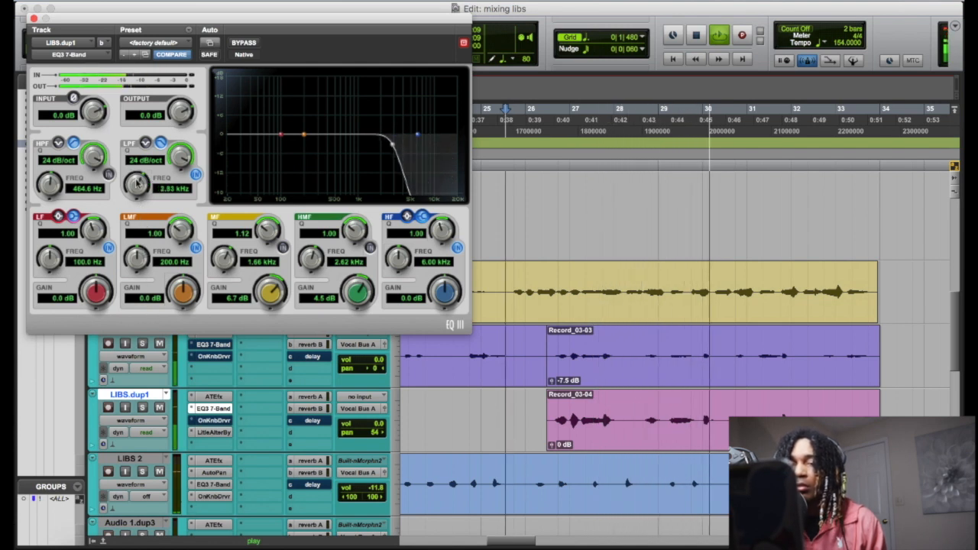
pyautogui.moveTo(138, 190)
pyautogui.mouseDown()
pyautogui.moveTo(142, 221)
pyautogui.moveTo(135, 190)
pyautogui.mouseUp()
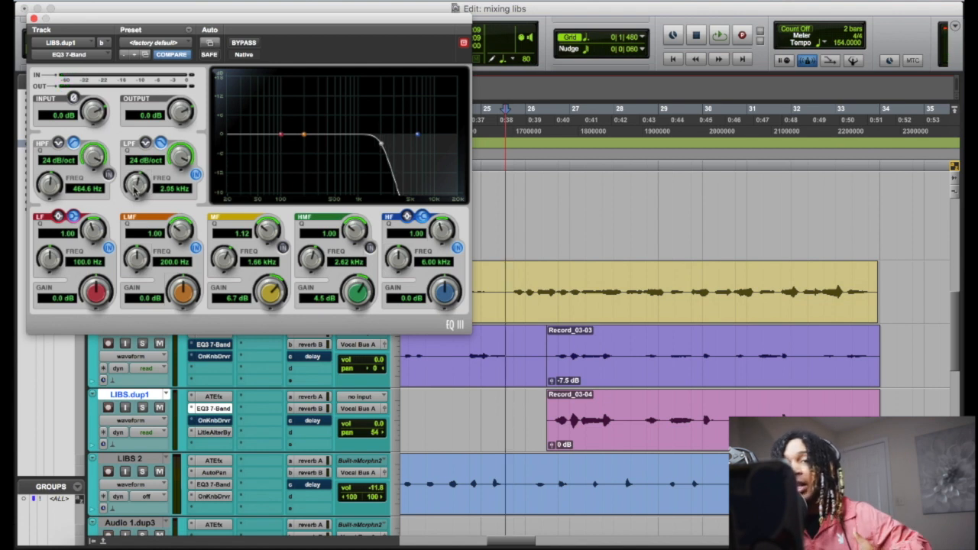
pyautogui.press('space')
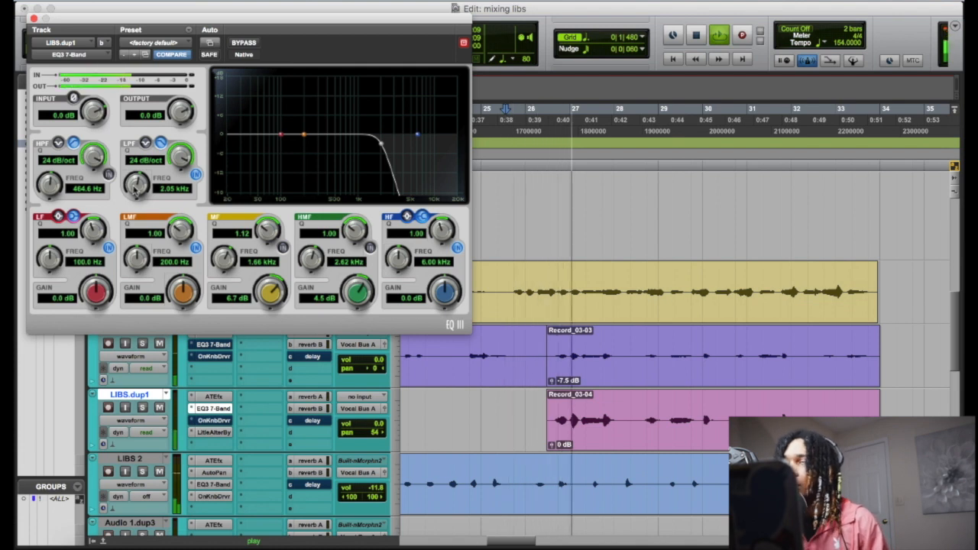
pyautogui.moveTo(137, 191); pyautogui.dragTo(138, 219)
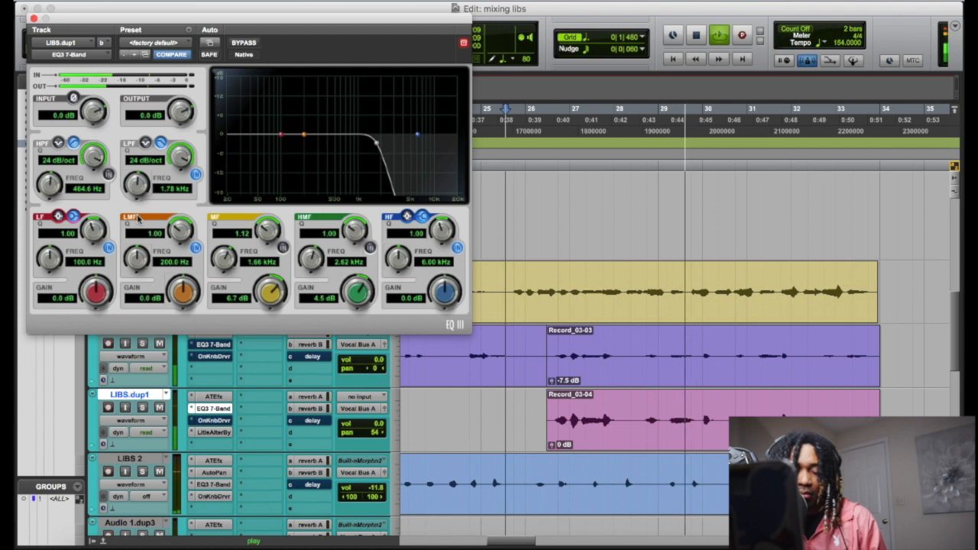
pyautogui.moveTo(355, 429); pyautogui.dragTo(406, 442)
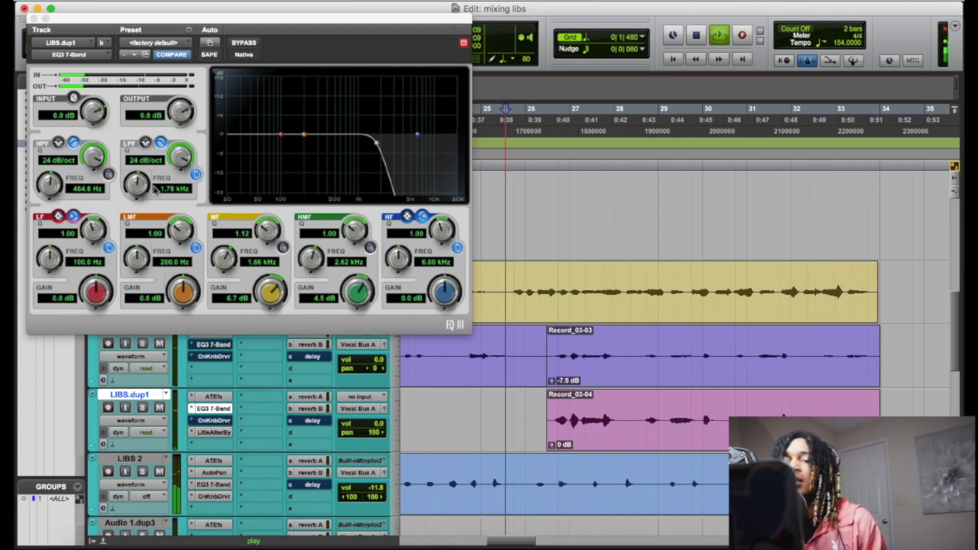
pyautogui.moveTo(155, 190); pyautogui.dragTo(139, 227)
pyautogui.moveTo(375, 434); pyautogui.dragTo(371, 433)
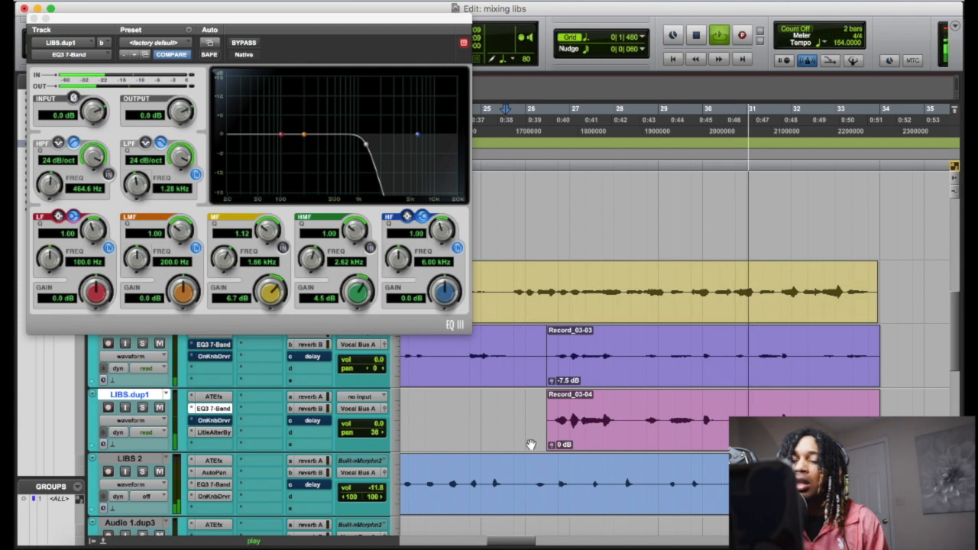
# Set the LIBS.dup1 clip gain to -4.6 dB and the track's reverb B send level to -16.6 dB during playback
pyautogui.moveTo(551, 445); pyautogui.dragTo(553, 450)
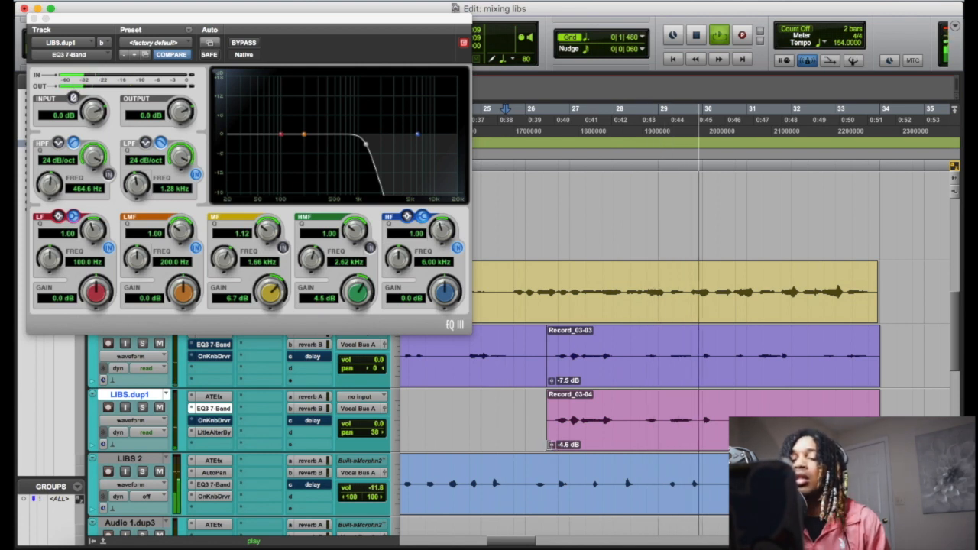
pyautogui.click(320, 407)
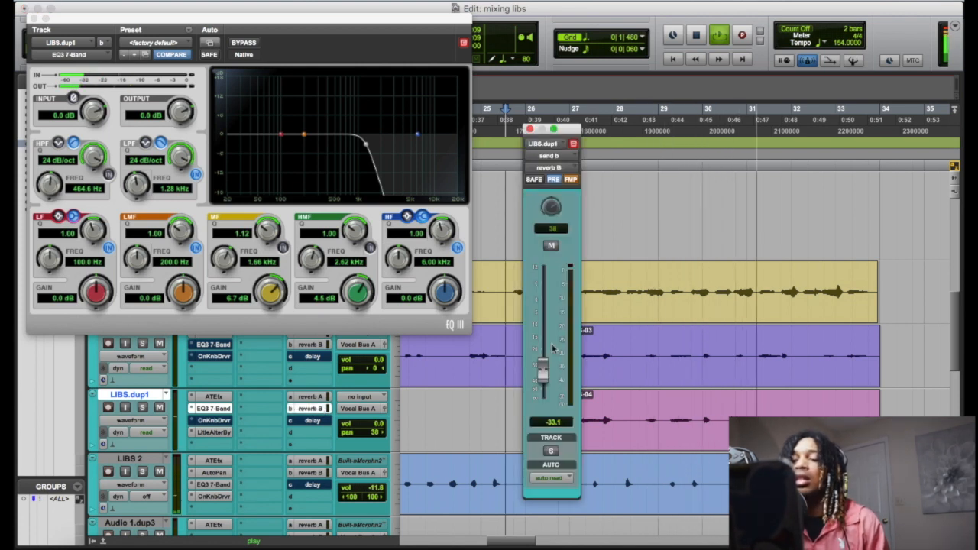
pyautogui.moveTo(541, 361); pyautogui.dragTo(541, 321)
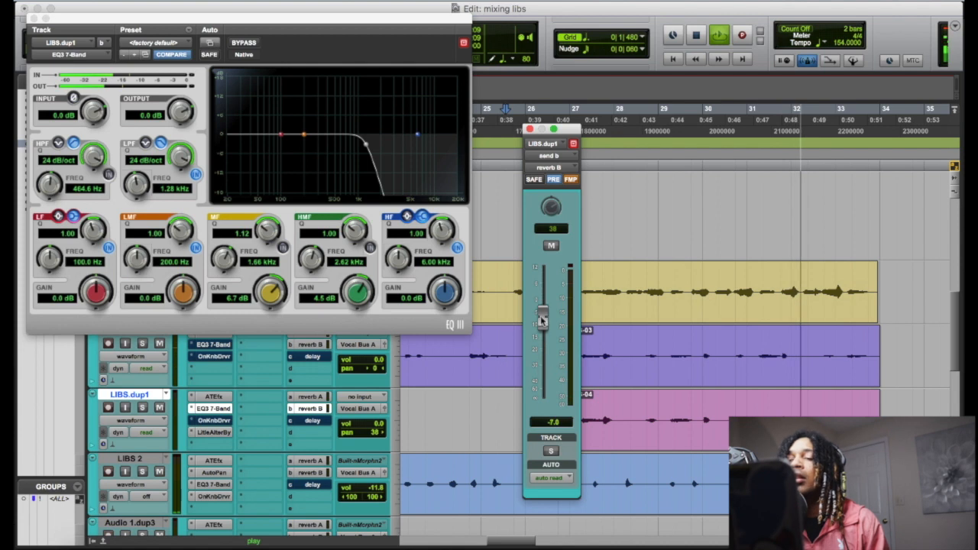
pyautogui.press('space')
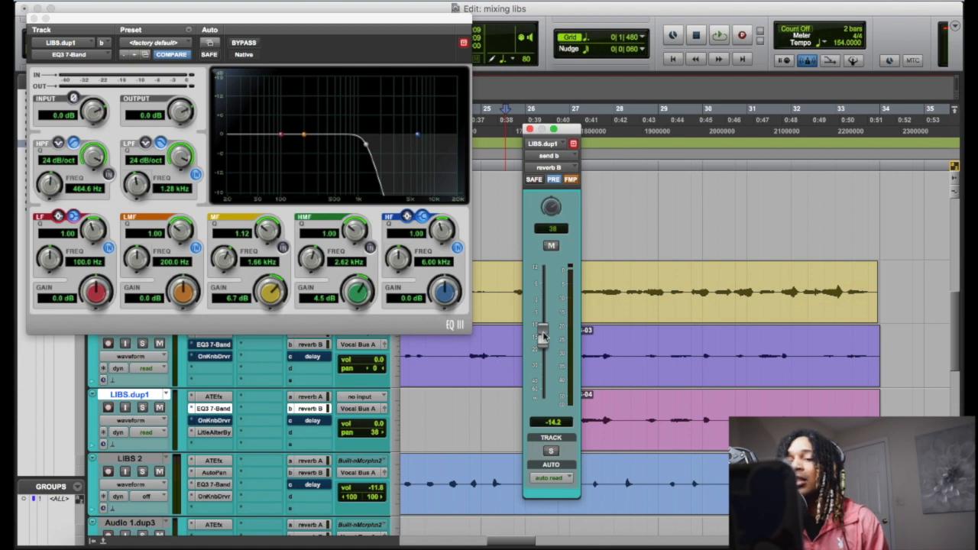
pyautogui.press('space')
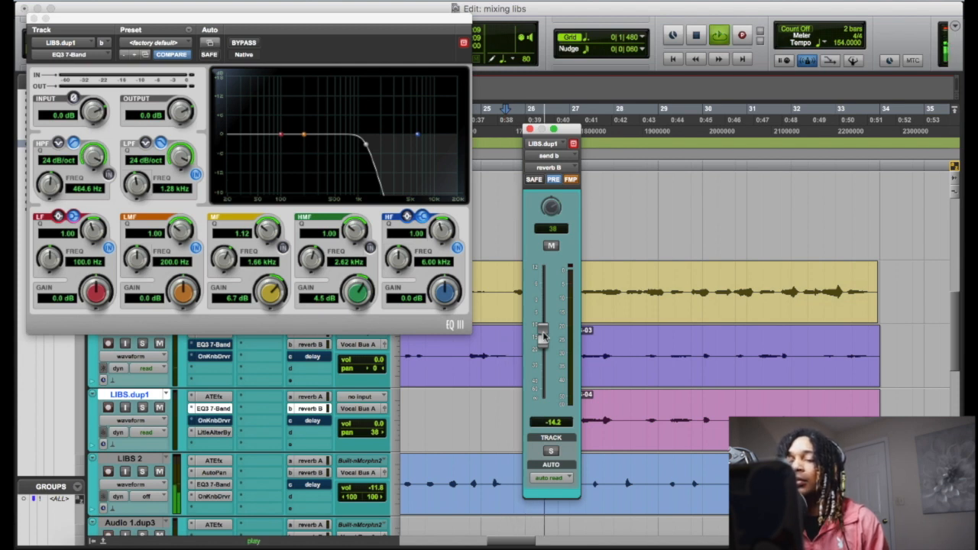
pyautogui.moveTo(541, 336)
pyautogui.mouseDown()
pyautogui.moveTo(542, 309)
pyautogui.moveTo(545, 341)
pyautogui.mouseUp()
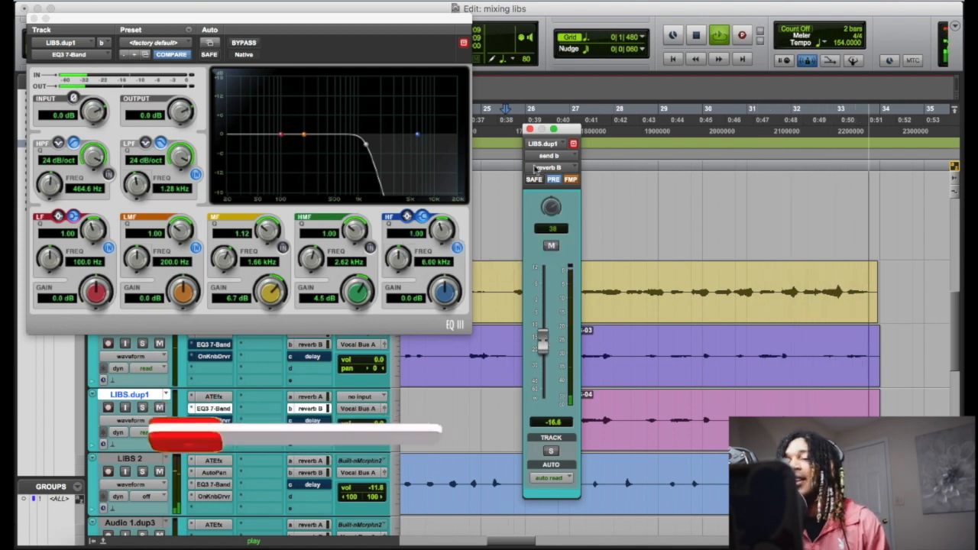
pyautogui.click(528, 129)
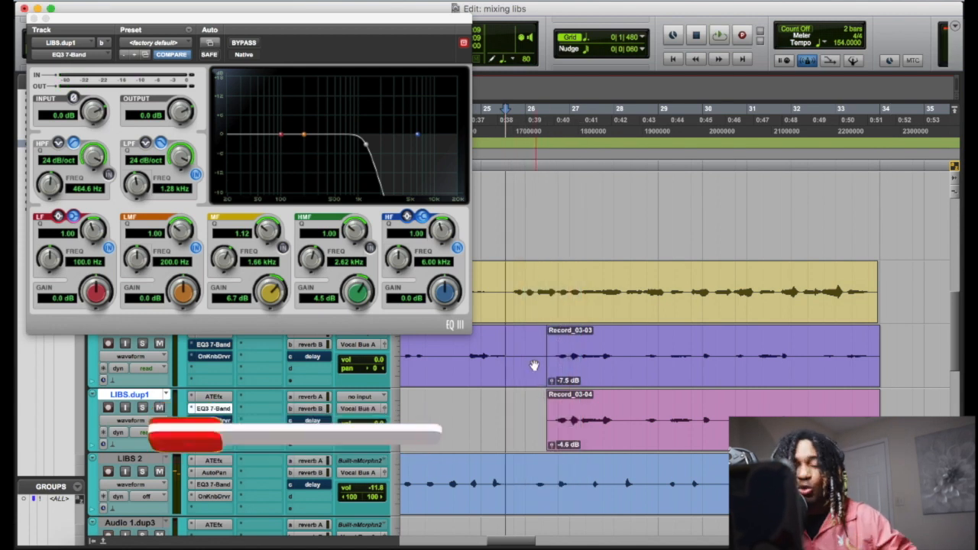
pyautogui.press('space')
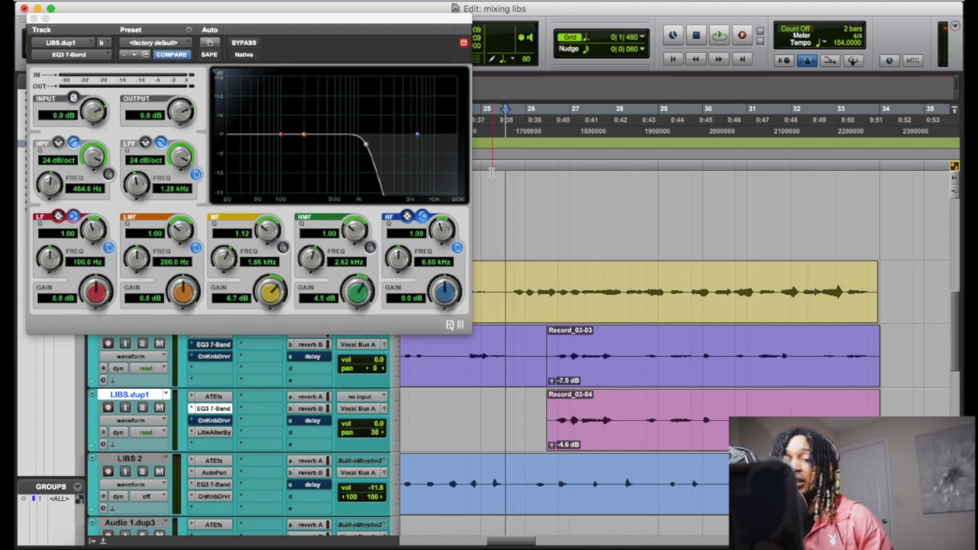
# Close the EQ window and select the Record_03-04 clip on LIBS.dup1
pyautogui.click(480, 500)
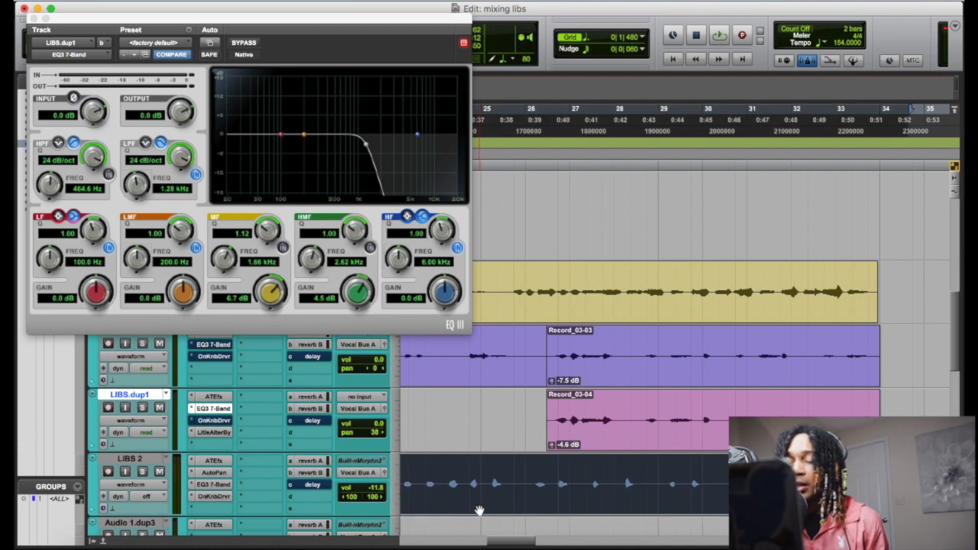
pyautogui.click(604, 443)
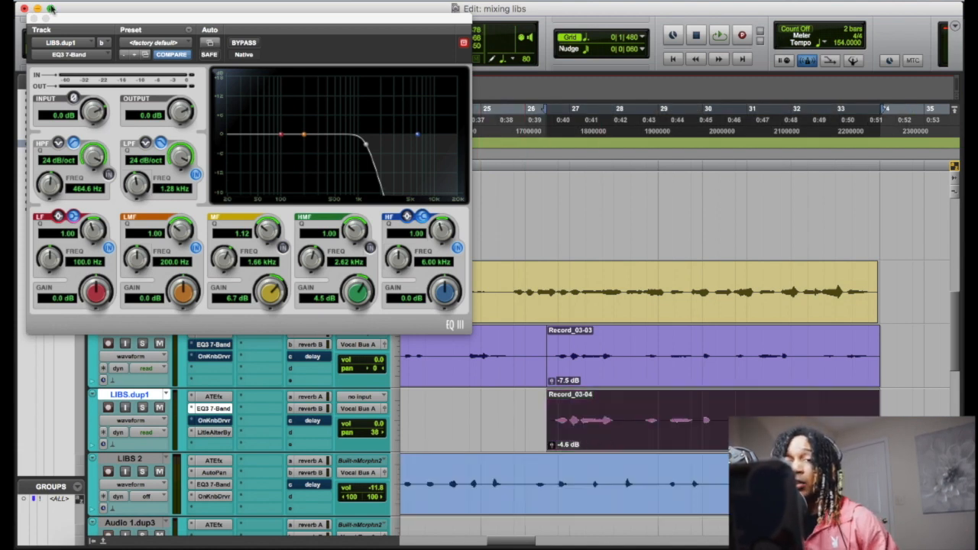
pyautogui.click(32, 17)
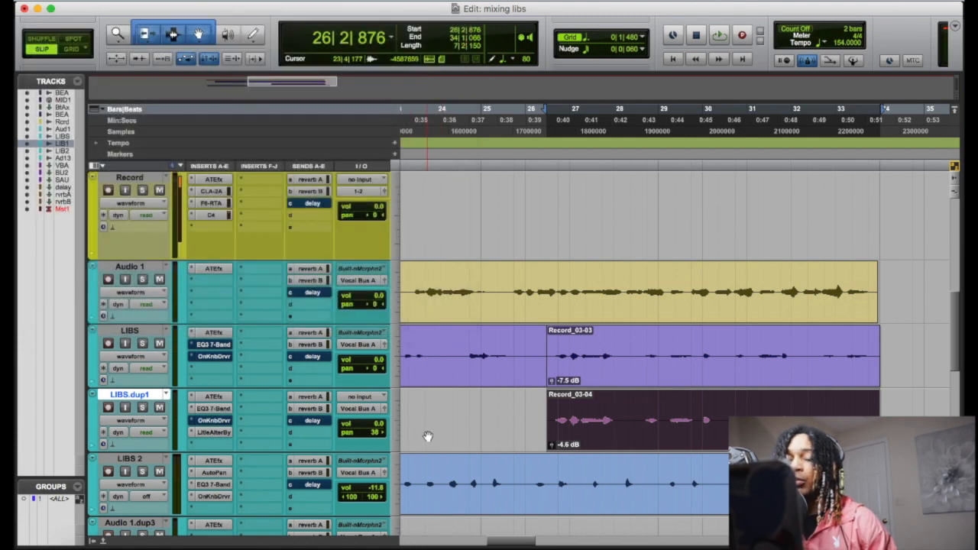
pyautogui.press('super+bracketleft')
pyautogui.press('super+bracketleft')
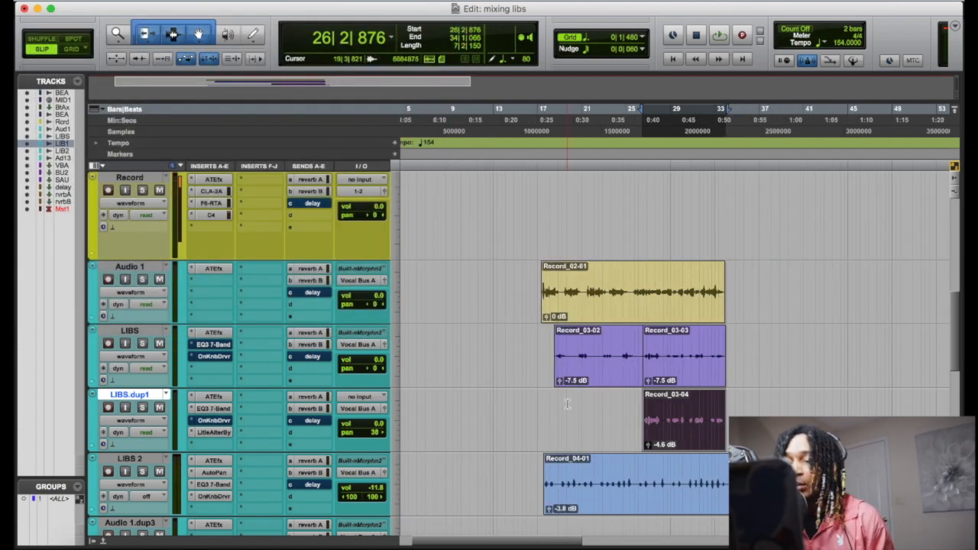
pyautogui.press('super+bracketright')
pyautogui.press('super+bracketleft')
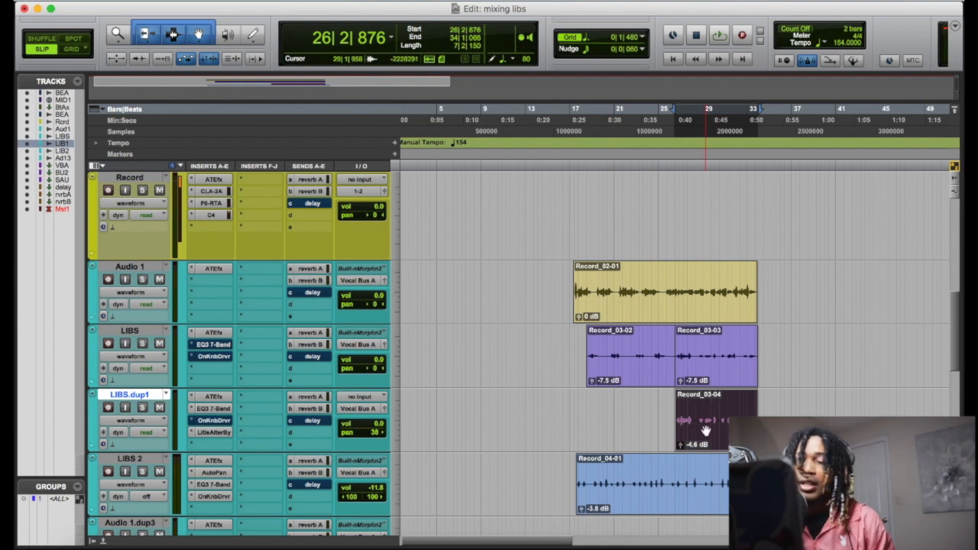
# Create a new playlist on LIBS.dup1 and copy the Record_03-03 clip from LIBS onto it at the same time position
pyautogui.click(164, 394)
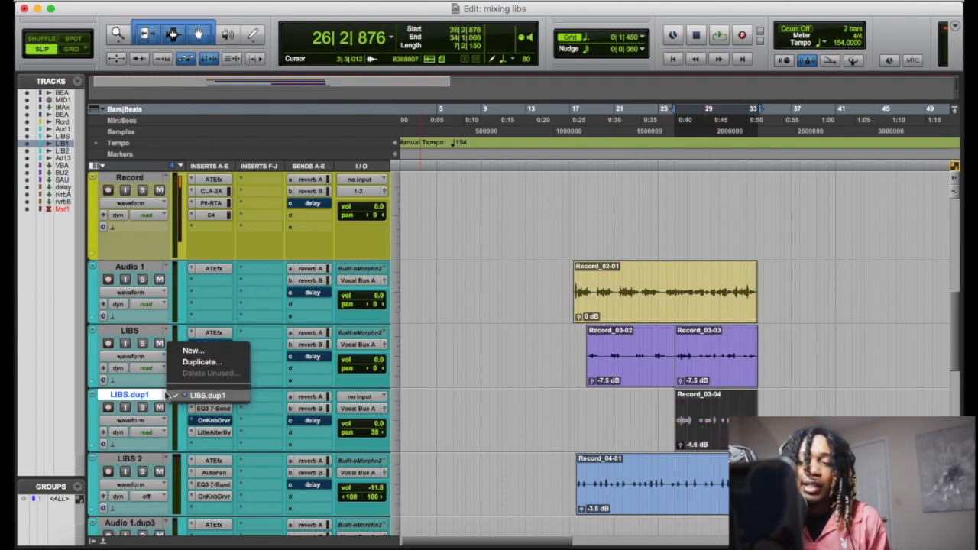
pyautogui.click(192, 351)
pyautogui.click(569, 227)
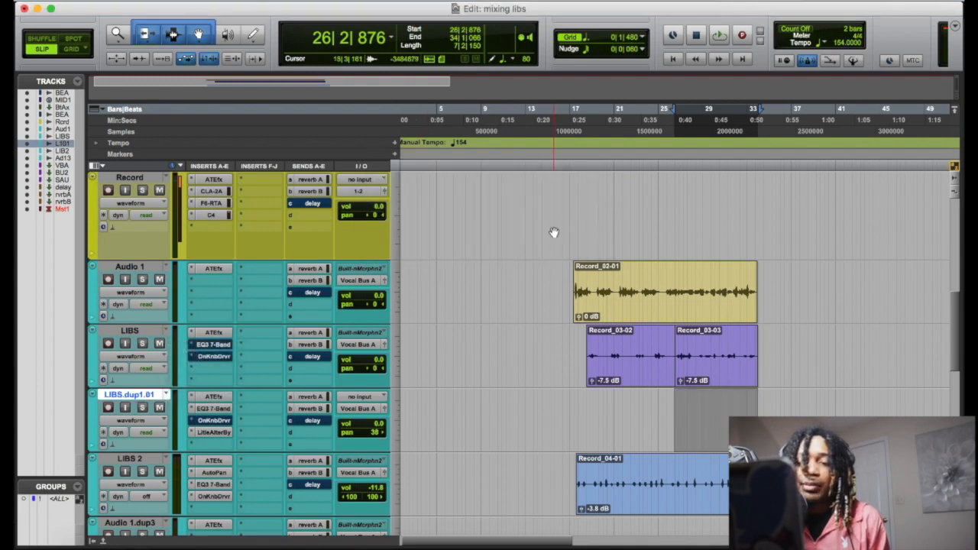
pyautogui.moveTo(703, 380); pyautogui.dragTo(704, 403)
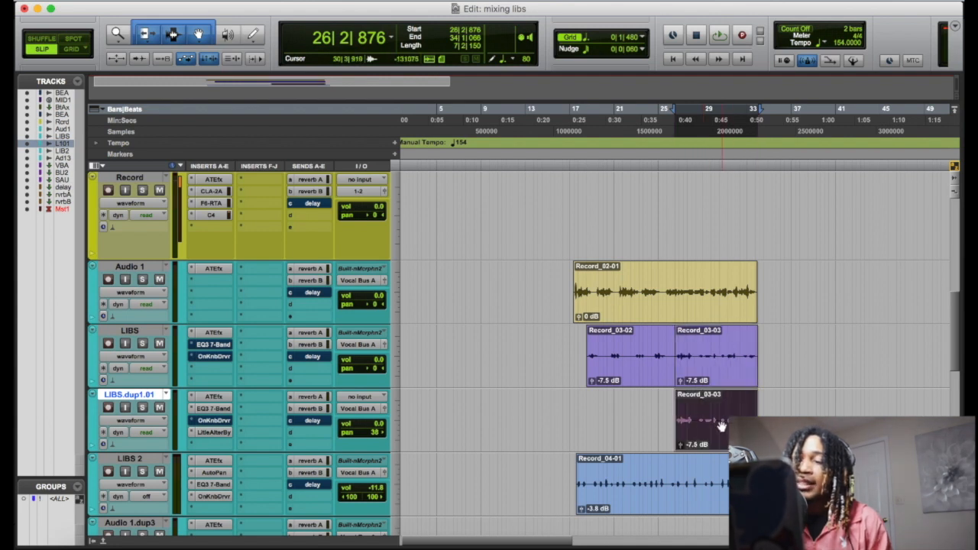
# Mute the Record_03-03 clip on the LIBS track and select its copy on LIBS.dup1.01
pyautogui.click(710, 376)
pyautogui.press('super+m')
pyautogui.click(711, 426)
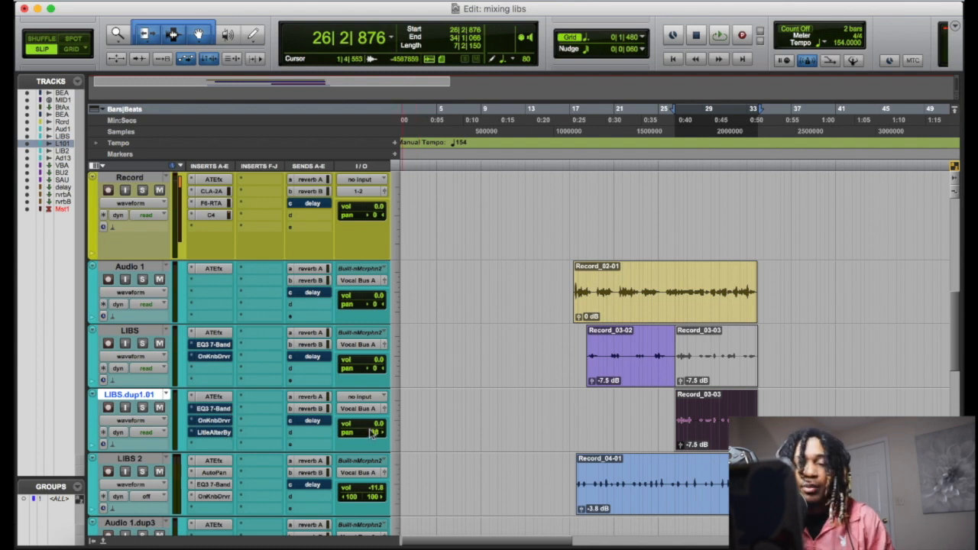
# Render the selected clip through the AudioSuite Time Shift effect with a transpose of -12.96 semitones, and close the effect window
pyautogui.click(316, 1)
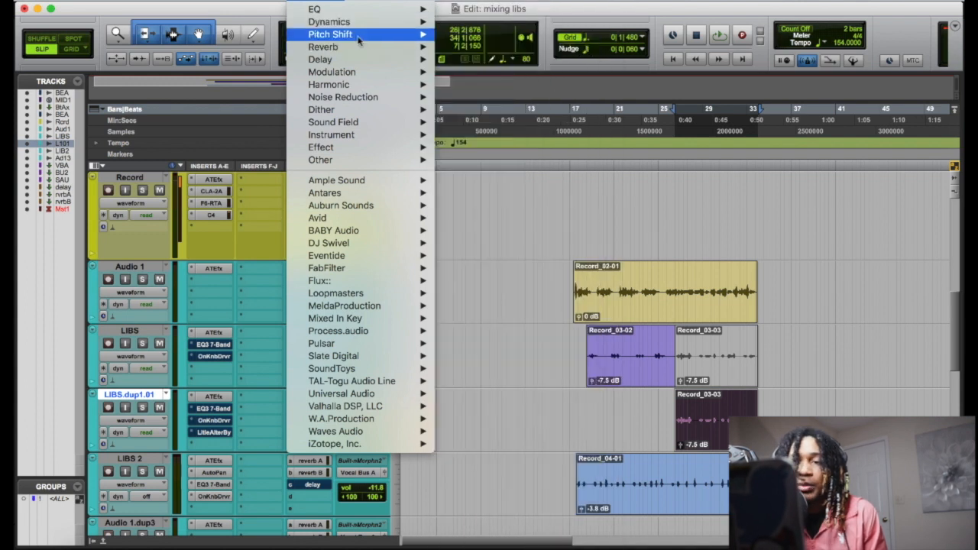
pyautogui.moveTo(382, 35)
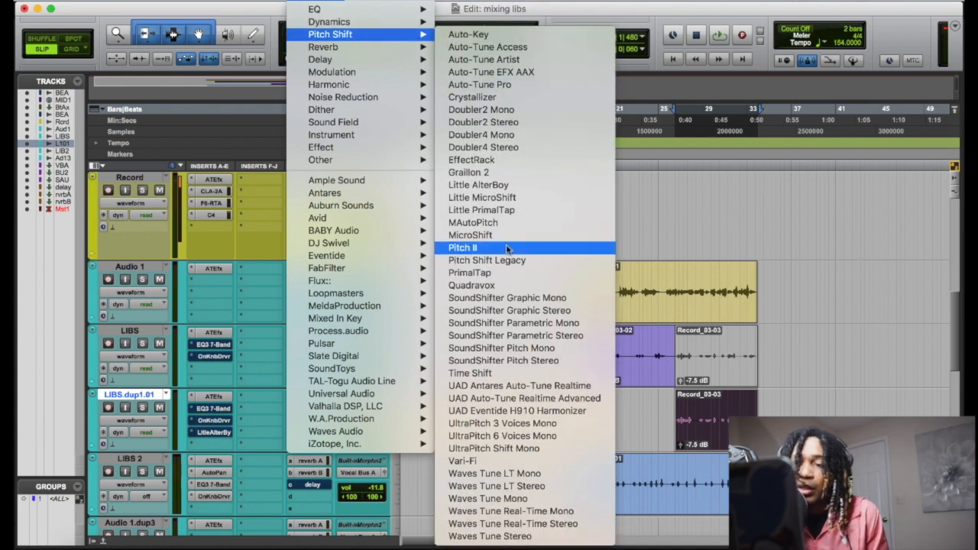
pyautogui.click(502, 373)
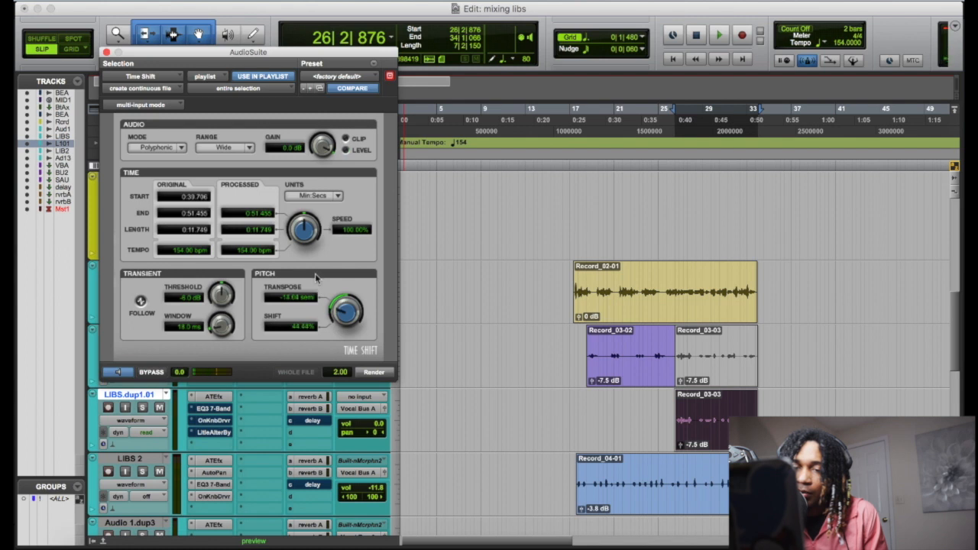
pyautogui.click(373, 375)
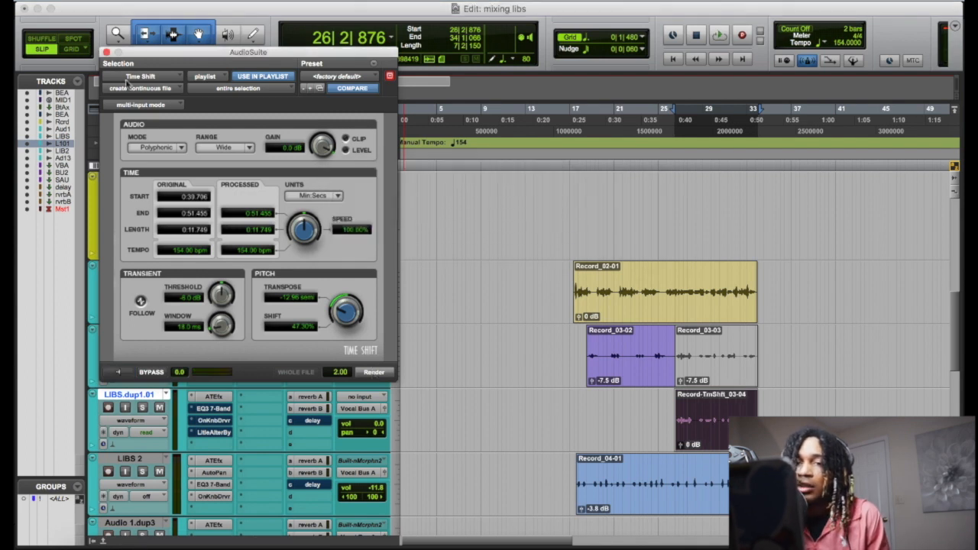
pyautogui.click(107, 53)
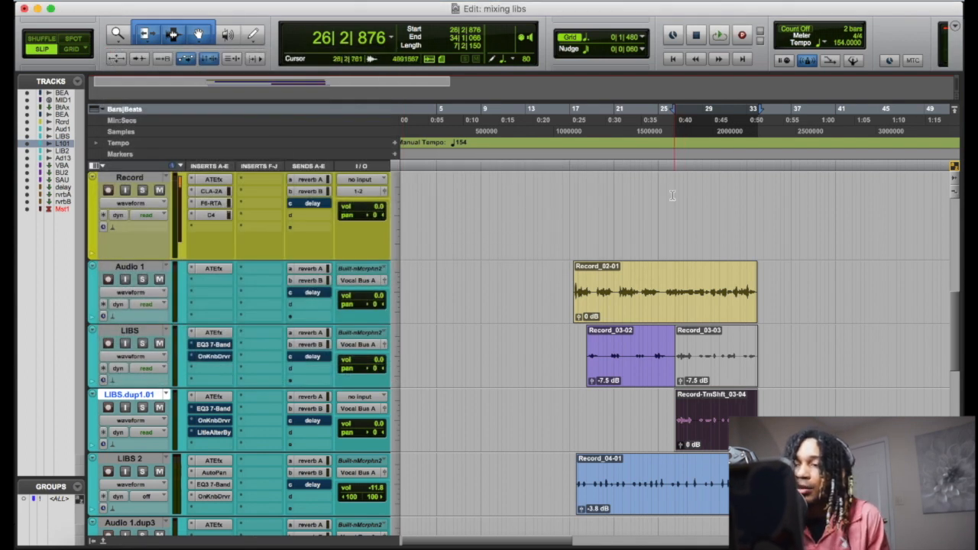
# Play back the pitched-down clip in the mix from about bar 25 and stop after it ends
pyautogui.click(660, 166)
pyautogui.press('space')
pyautogui.press('super+bracketright')
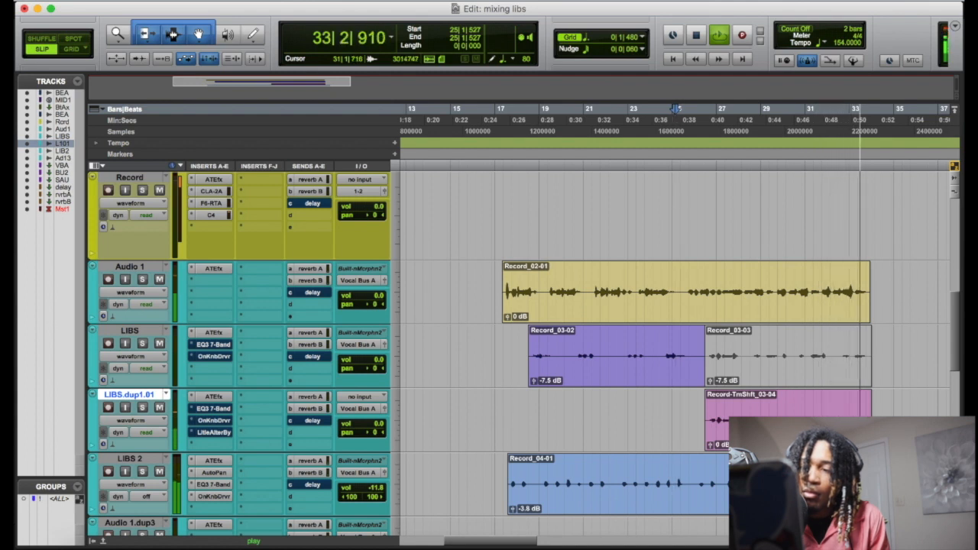
pyautogui.press('space')
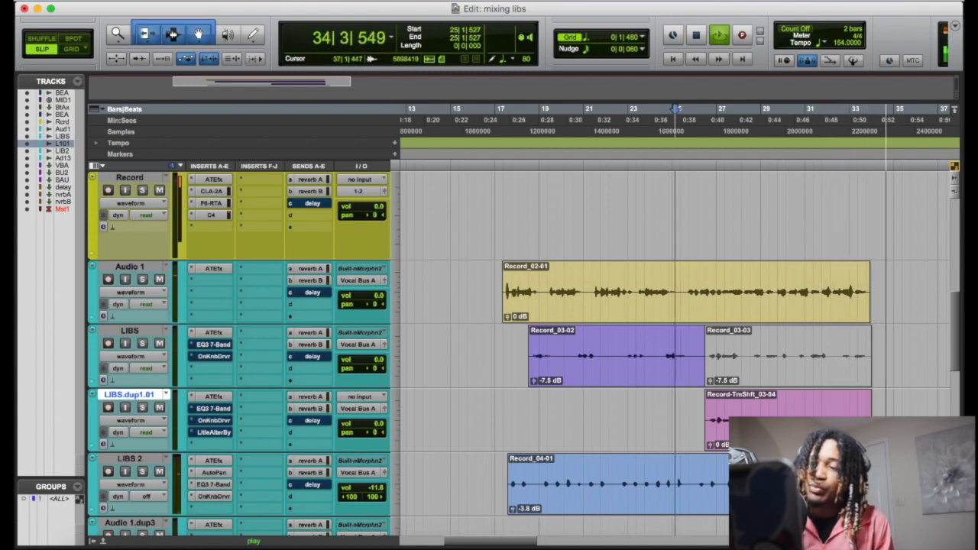
# Unmute the Record_03-03 clip on LIBS and play back both layers from about bar 25
pyautogui.click(775, 378)
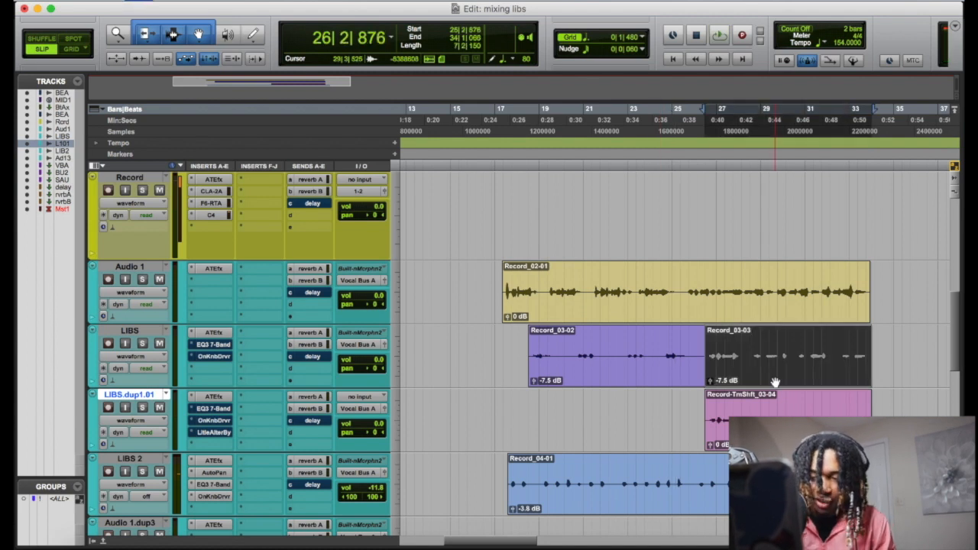
pyautogui.click(685, 156)
pyautogui.press('space')
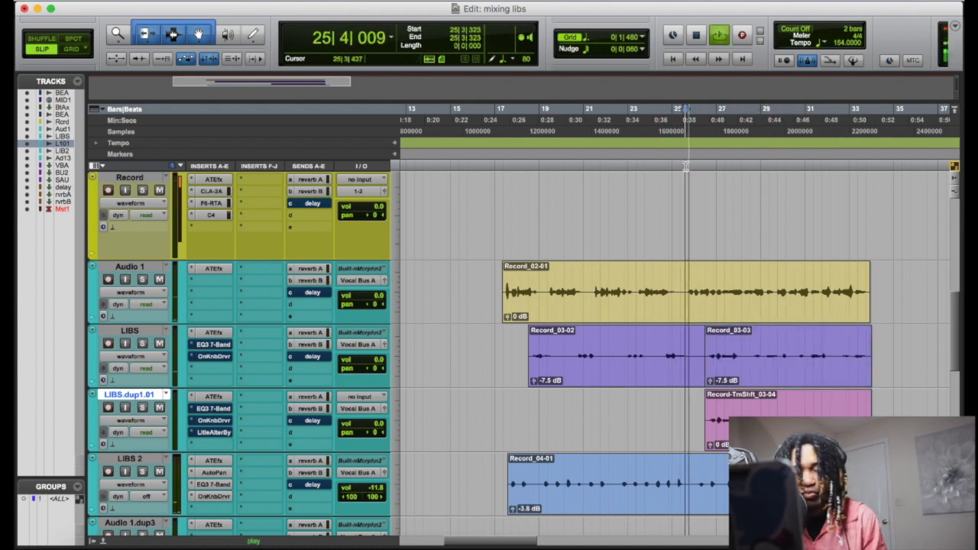
# Set the clip gain of Record-TmShft_03-04 on LIBS.dup1.01 to -1.8 dB during playback, and re-enable that track's EQ3 7-Band insert
pyautogui.press('super+bracketright')
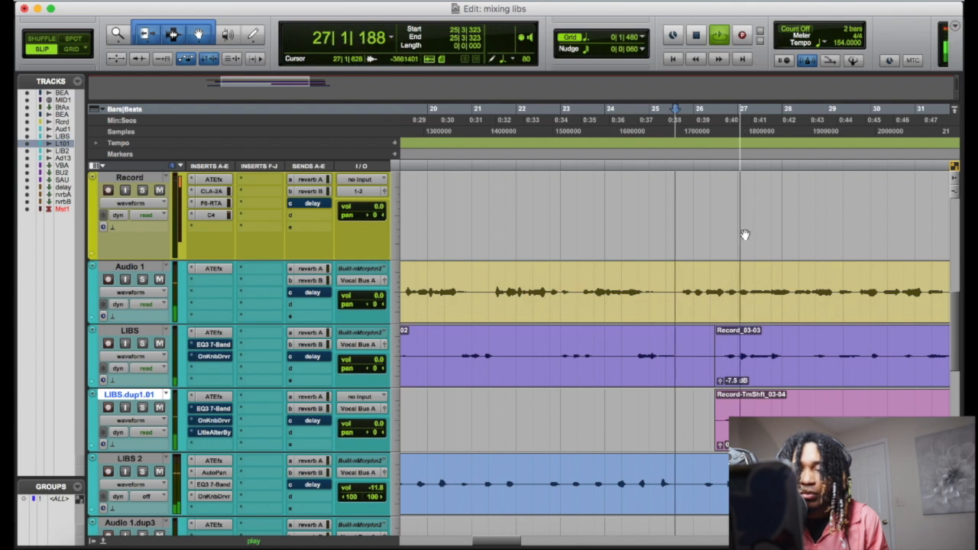
pyautogui.press('super+bracketleft')
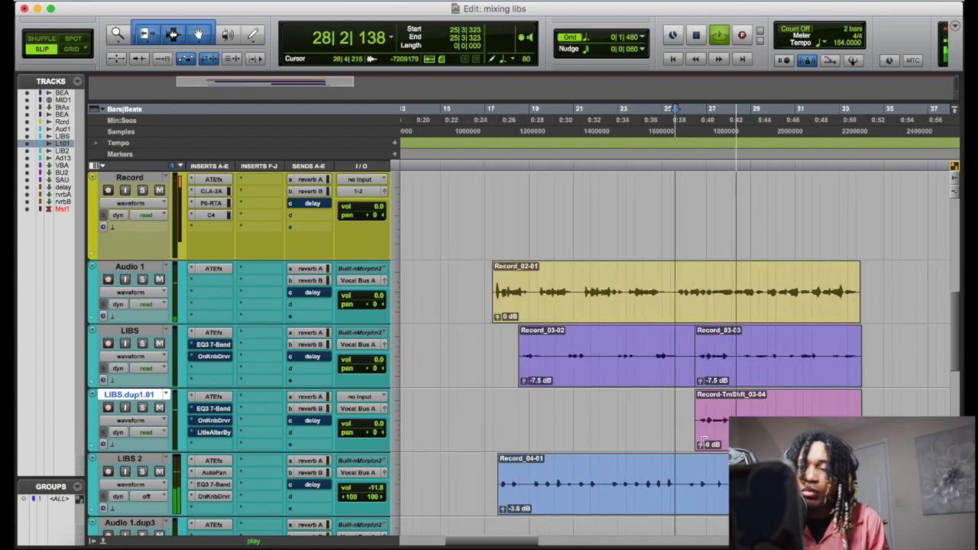
pyautogui.press('super+bracketright')
pyautogui.press('super+bracketright')
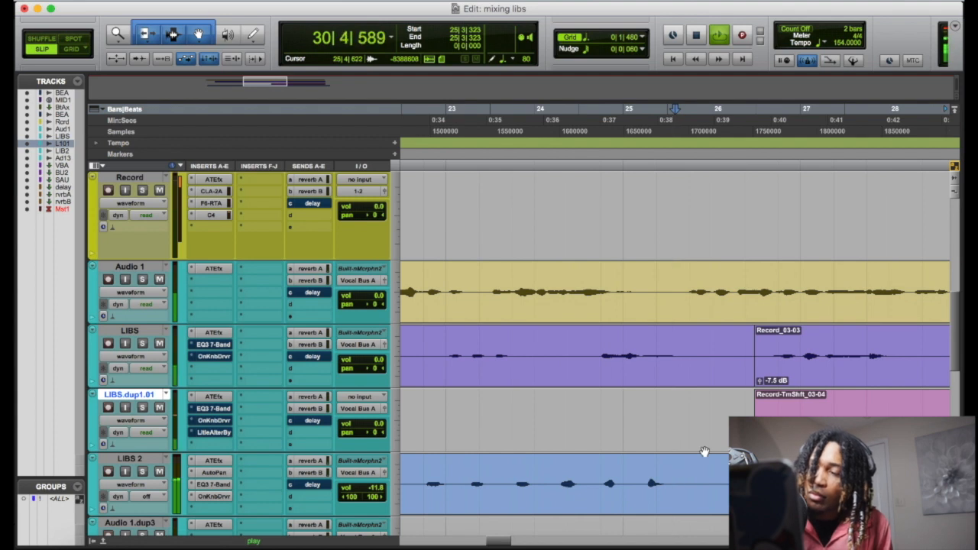
pyautogui.press('super+bracketleft')
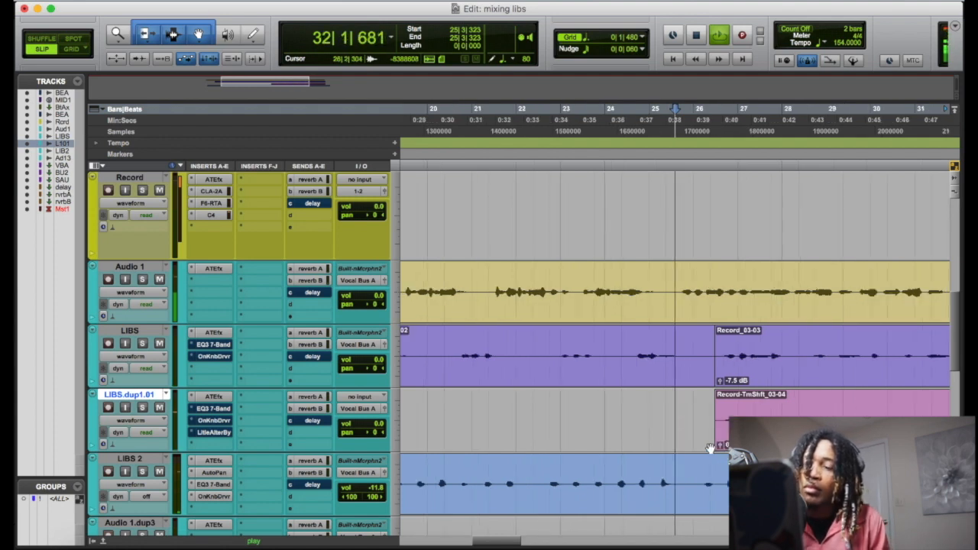
pyautogui.click(720, 446)
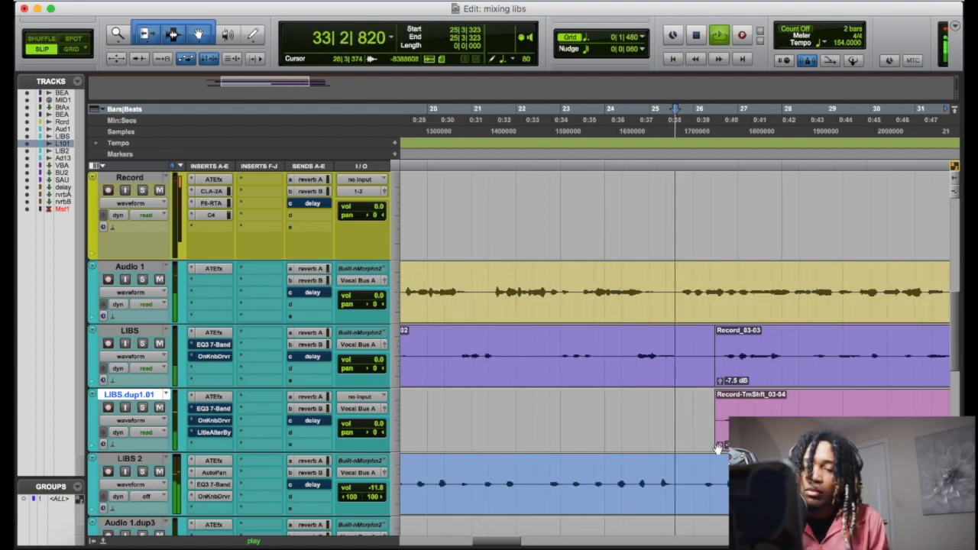
pyautogui.press('space')
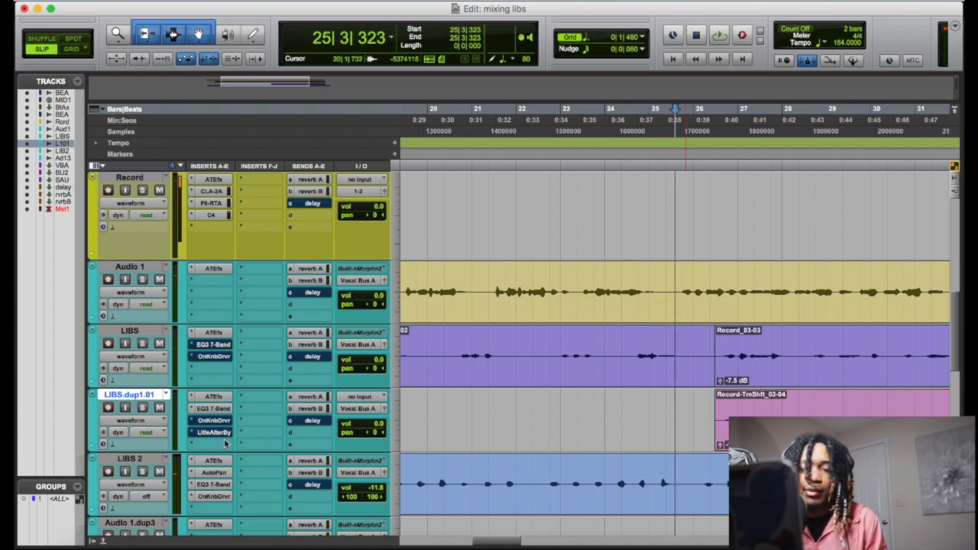
# Pan the LIBS.dup1.01 track to 68 on the left while playing back from bar 25
pyautogui.press('space')
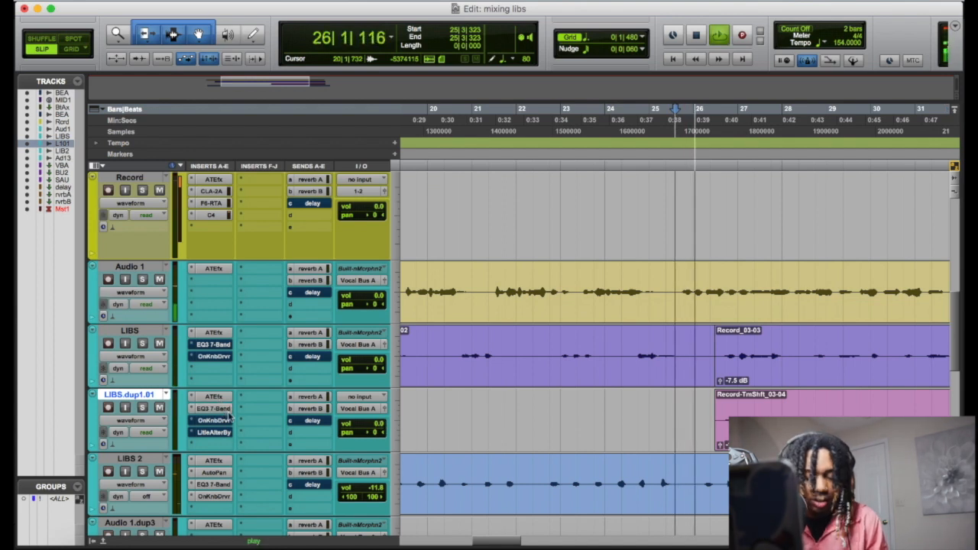
pyautogui.press('r')
pyautogui.moveTo(361, 432); pyautogui.dragTo(349, 432)
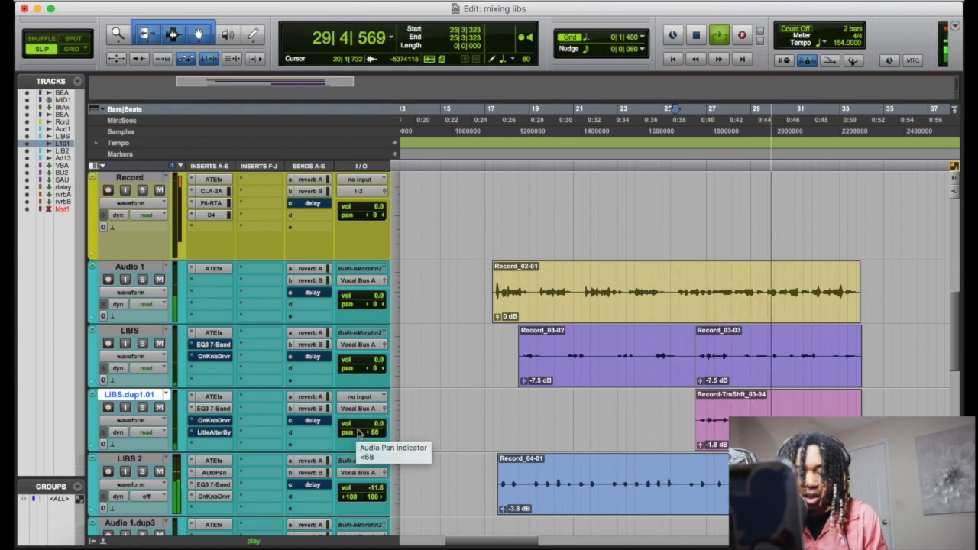
pyautogui.press('r')
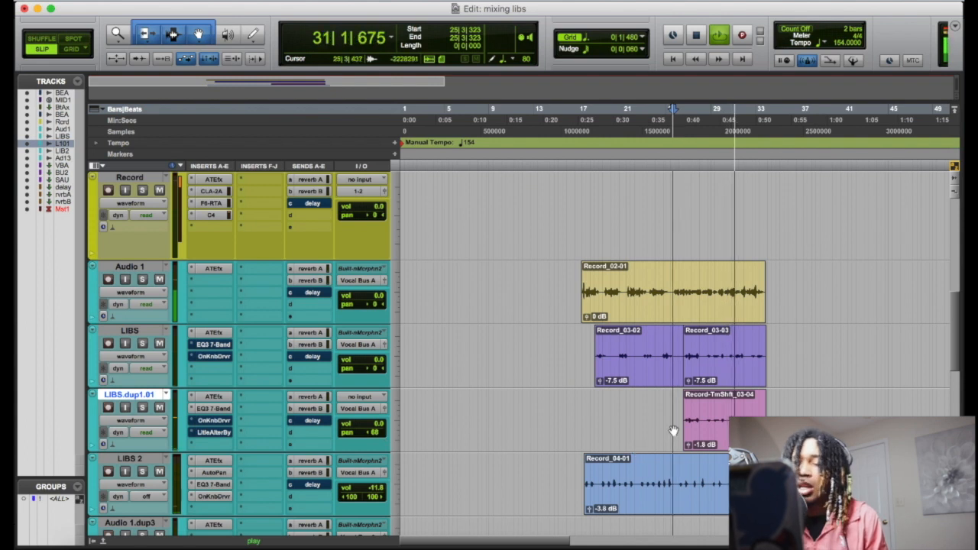
# Stop playback and duplicate the LIBS track without its clips
pyautogui.click(150, 332)
pyautogui.press('space')
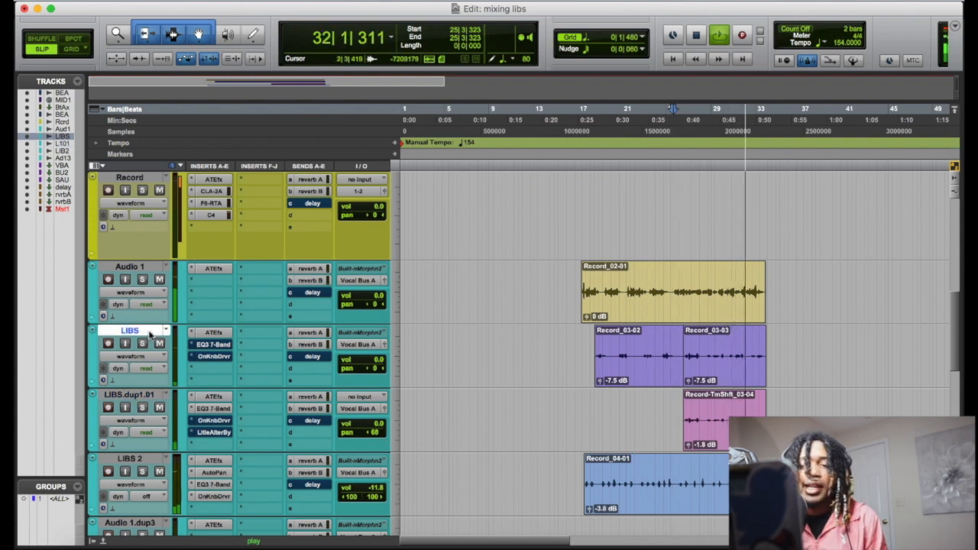
pyautogui.rightClick(152, 330)
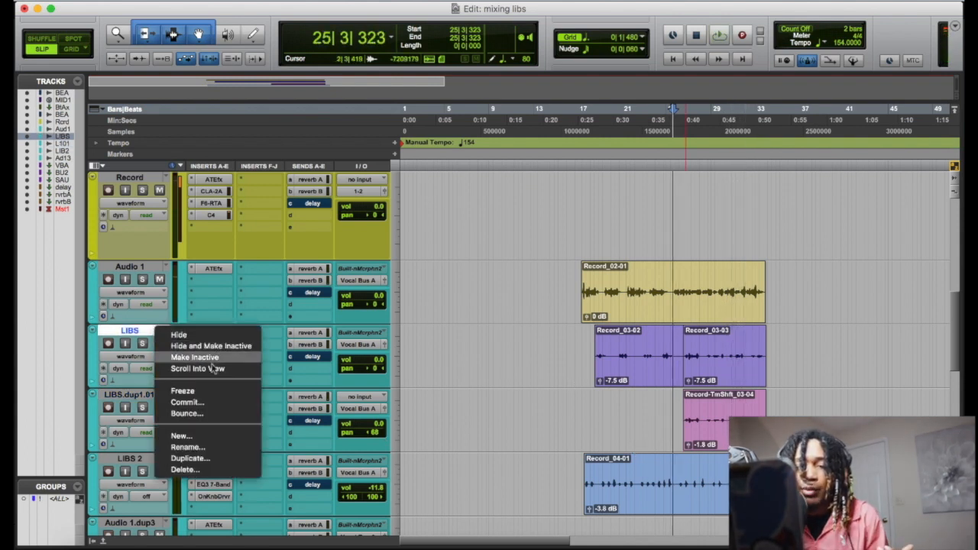
pyautogui.click(203, 458)
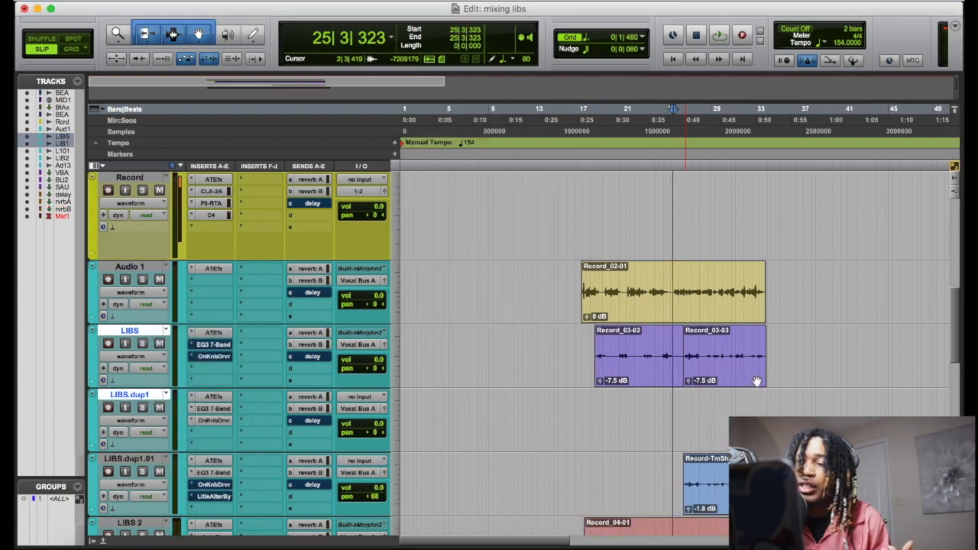
pyautogui.press('Return')
# Move the Record_03-03 clip from LIBS down to LIBS.dup1 at the same time position and pan LIBS.dup1 to 59 on the right
pyautogui.moveTo(714, 386); pyautogui.dragTo(712, 414)
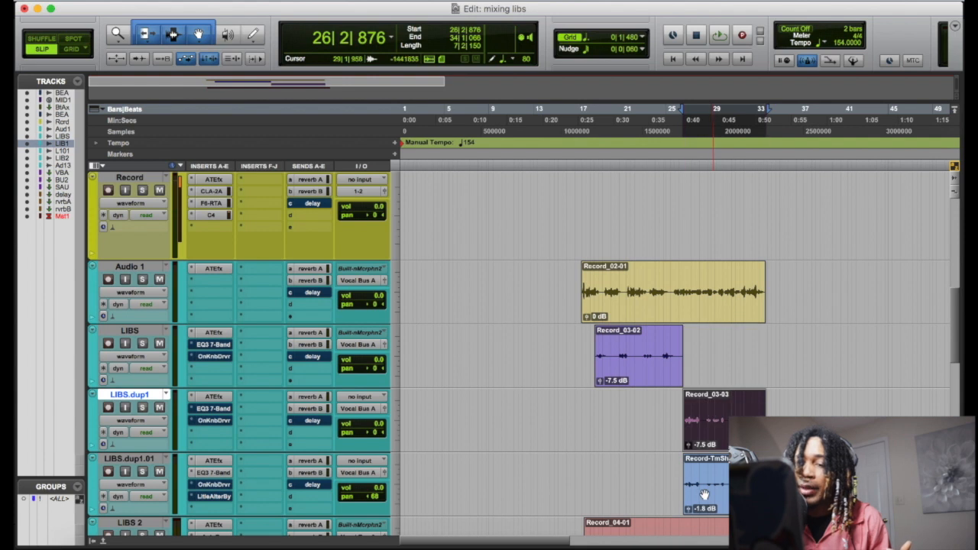
pyautogui.moveTo(374, 432); pyautogui.dragTo(389, 434)
# While playing back from about bar 25, set the volume of LIBS.dup1 to -5.9 dB and of LIBS.dup1.01 to -4.6 dB
pyautogui.click(671, 169)
pyautogui.press('space')
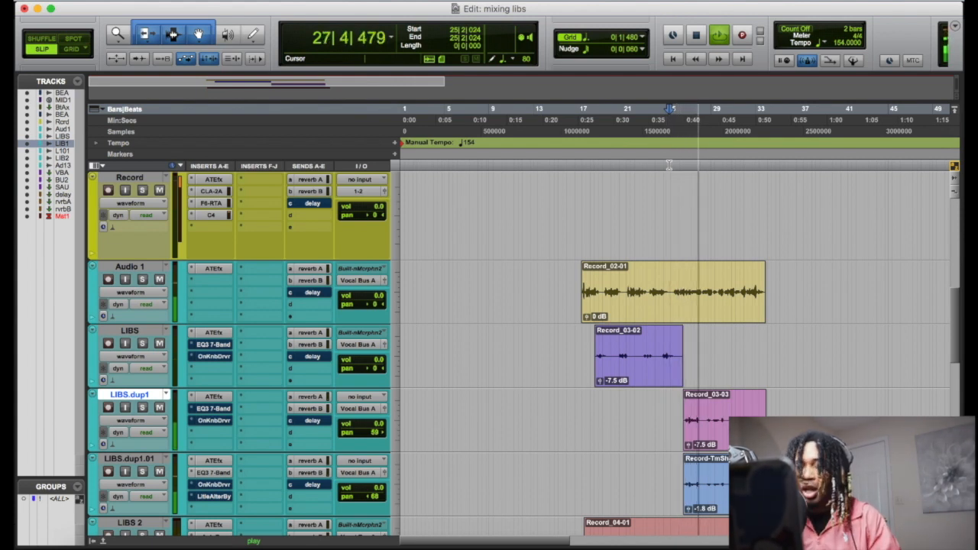
pyautogui.moveTo(376, 426); pyautogui.dragTo(375, 423)
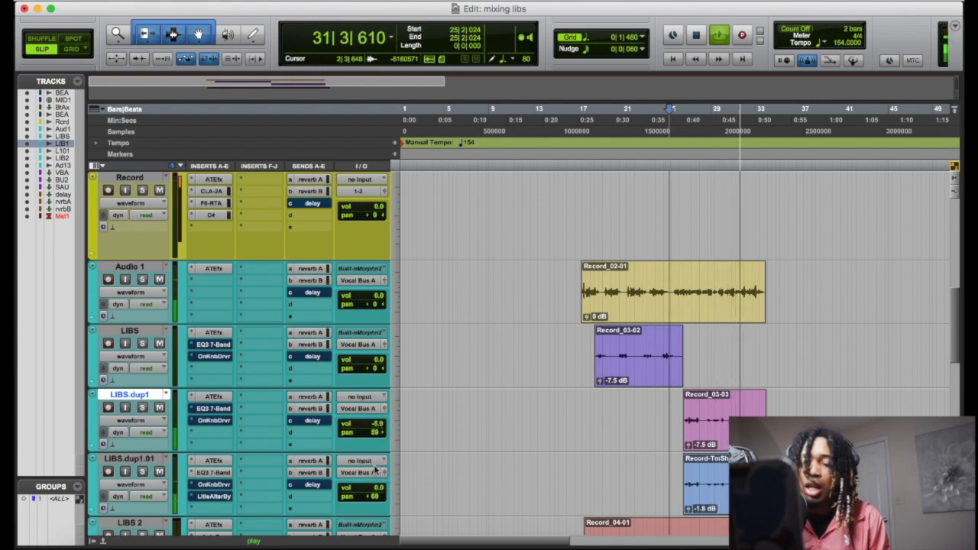
pyautogui.moveTo(372, 490); pyautogui.dragTo(372, 494)
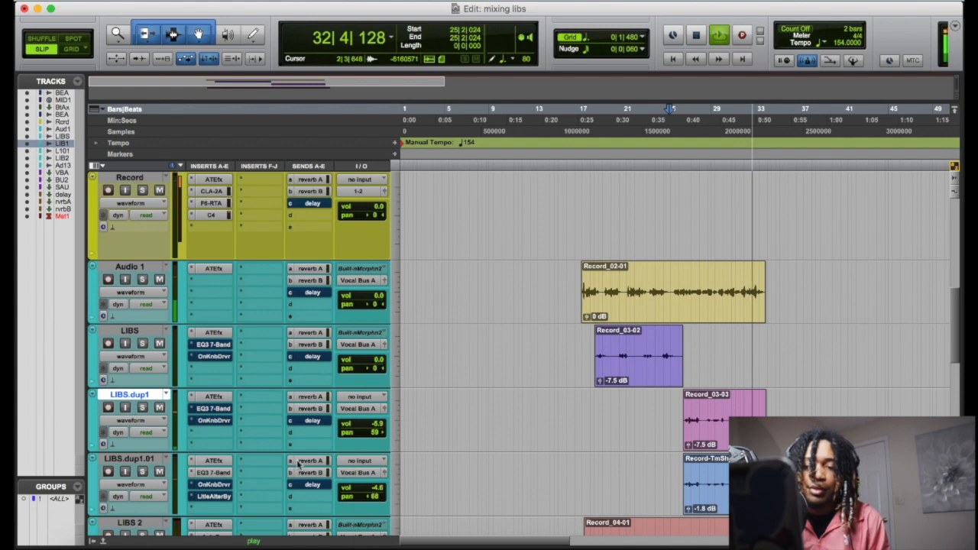
# Re-enable the bypassed EQ and One Knob Driver inserts on LIBS.dup1 and lower the track's volume to -11.1 dB
pyautogui.keyDown('super'); pyautogui.click(214, 421); pyautogui.keyUp('super')
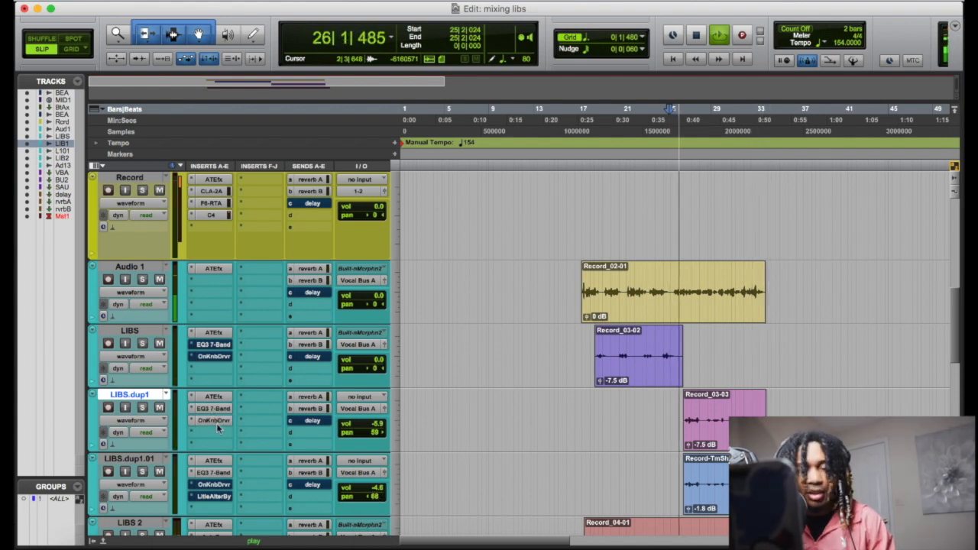
pyautogui.press('super+bracketleft')
pyautogui.press('super+bracketright')
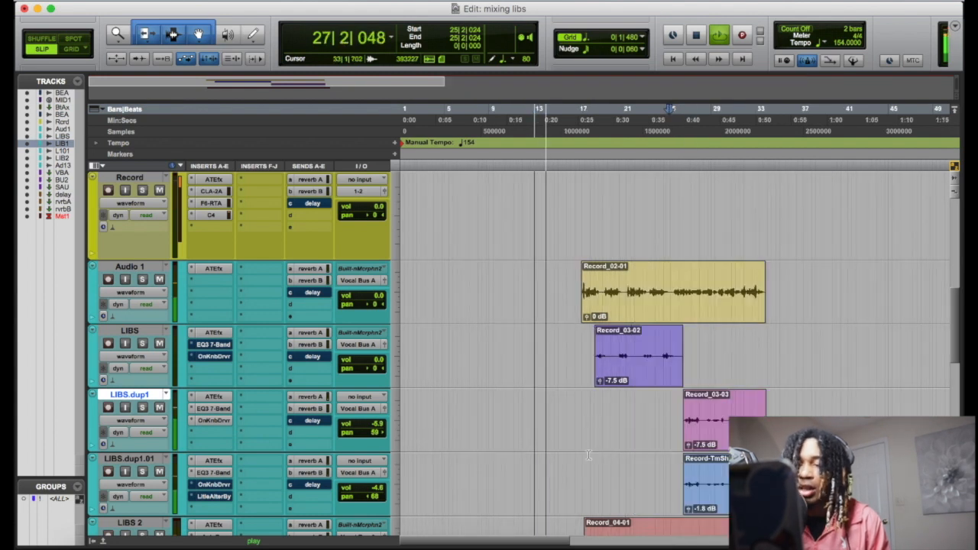
pyautogui.moveTo(374, 423); pyautogui.dragTo(376, 437)
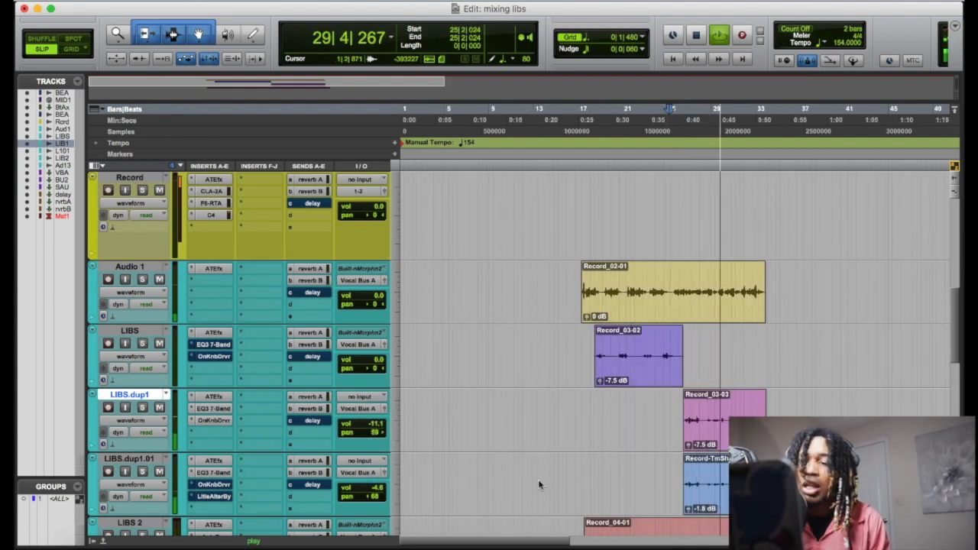
# Set the clip gain of Record_03-03 to -12.3 dB and of the Time Shift clip below it to -3.8 dB, and stop playback
pyautogui.moveTo(688, 444); pyautogui.dragTo(689, 454)
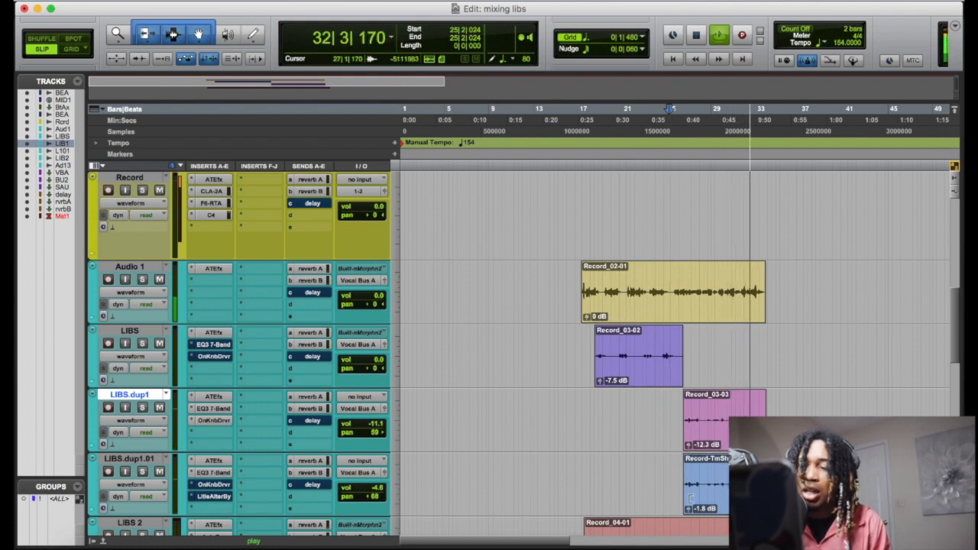
pyautogui.moveTo(689, 509); pyautogui.dragTo(690, 511)
pyautogui.press('space')
# Switch the LIBS.dup1.01 track to its LIBS.dup1 playlist and select the Record_03-04 clip
pyautogui.click(165, 394)
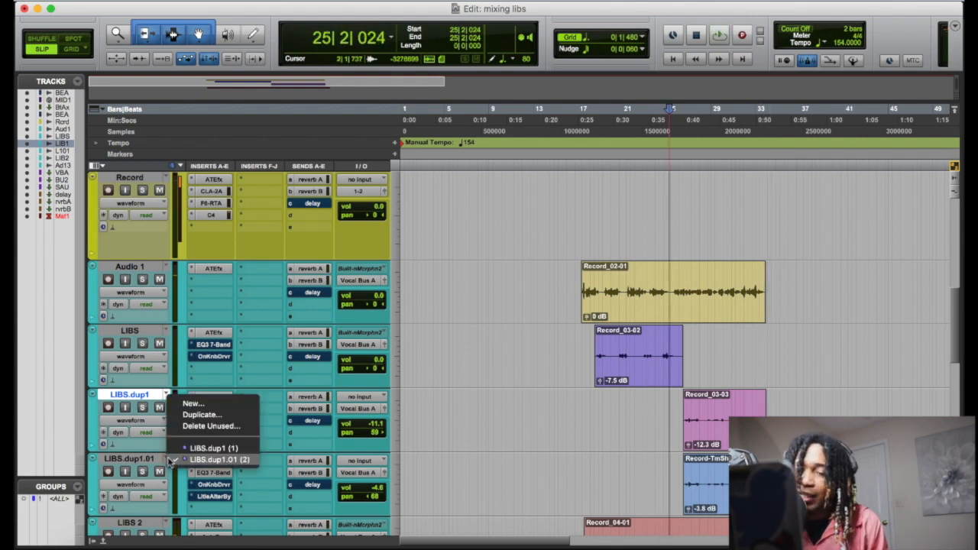
pyautogui.click(189, 447)
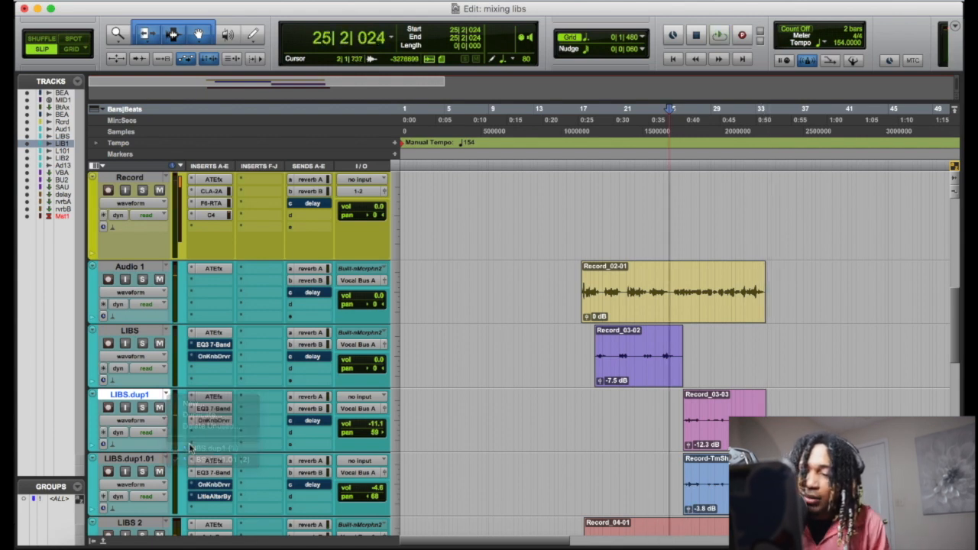
pyautogui.click(716, 507)
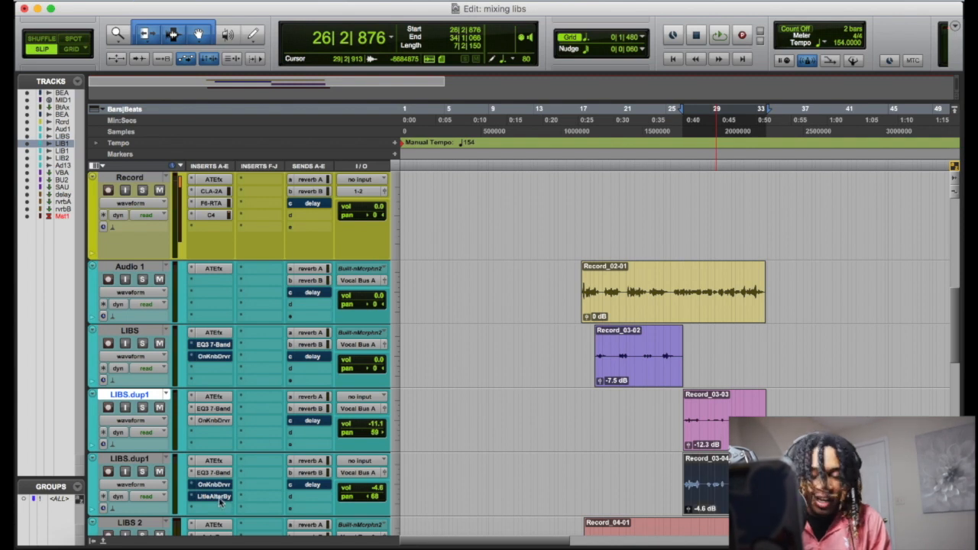
# Re-enable the Little AlterBoy insert on the track with Record_03-04 and play back from about bar 26
pyautogui.click(677, 168)
pyautogui.press('space')
pyautogui.press('super+bracketright')
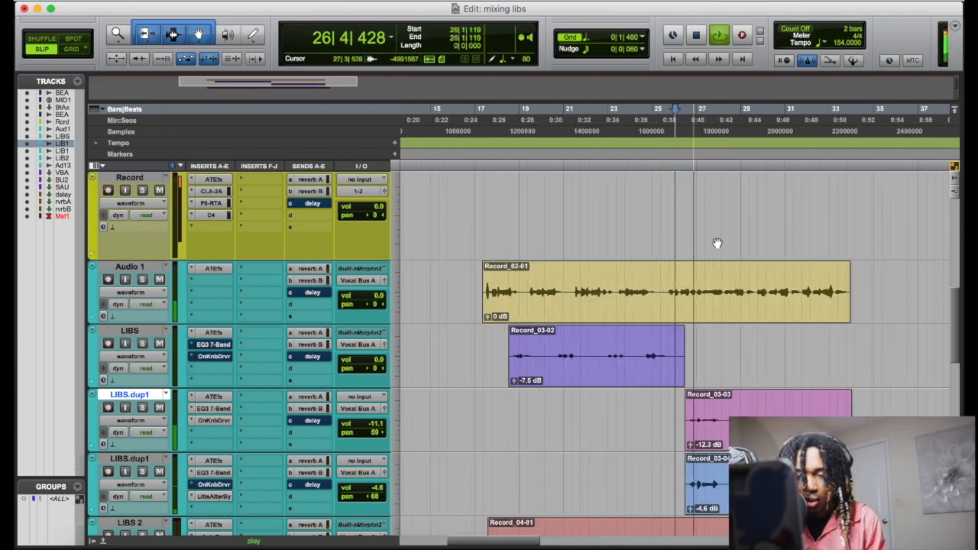
pyautogui.press('super+bracketleft')
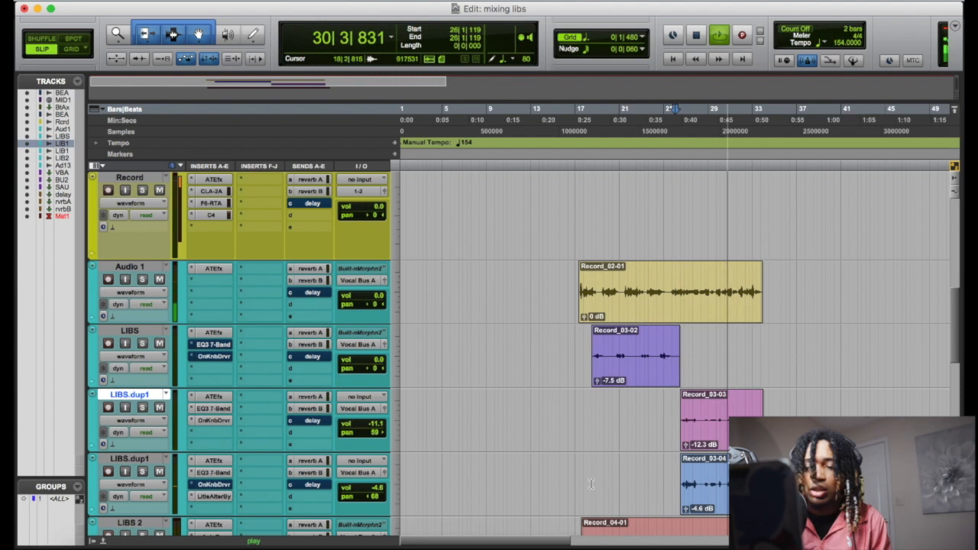
# Set the reverb B send of the LIBS.dup1 track with Little AlterBoy to -26.8 dB and play back from bar 26
pyautogui.click(309, 472)
pyautogui.moveTo(547, 345); pyautogui.dragTo(552, 366)
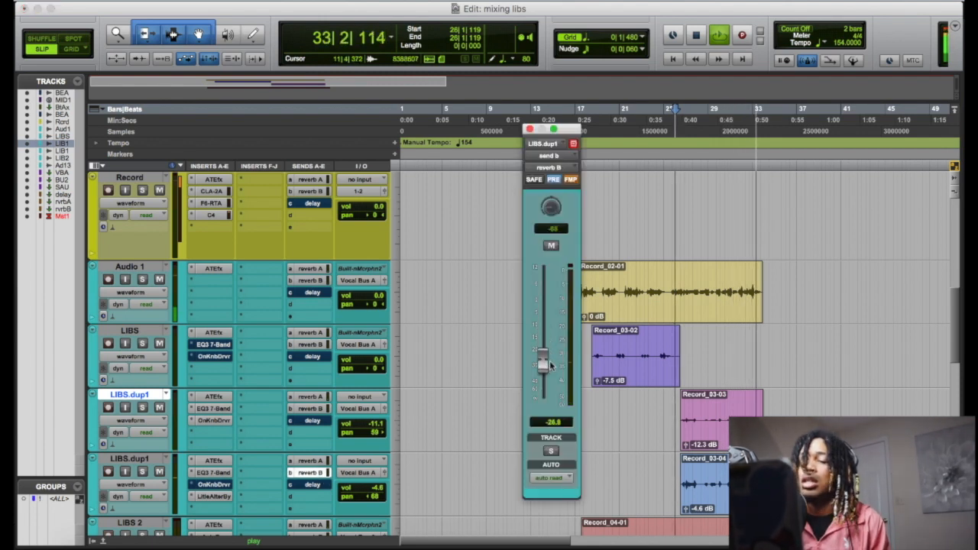
pyautogui.press('space')
pyautogui.press('space')
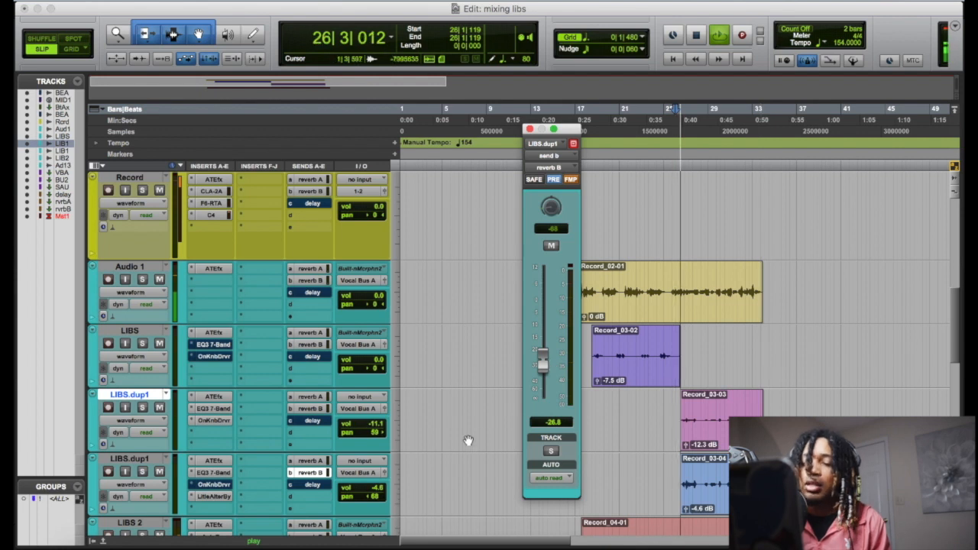
pyautogui.scroll(-3, 478, 435)
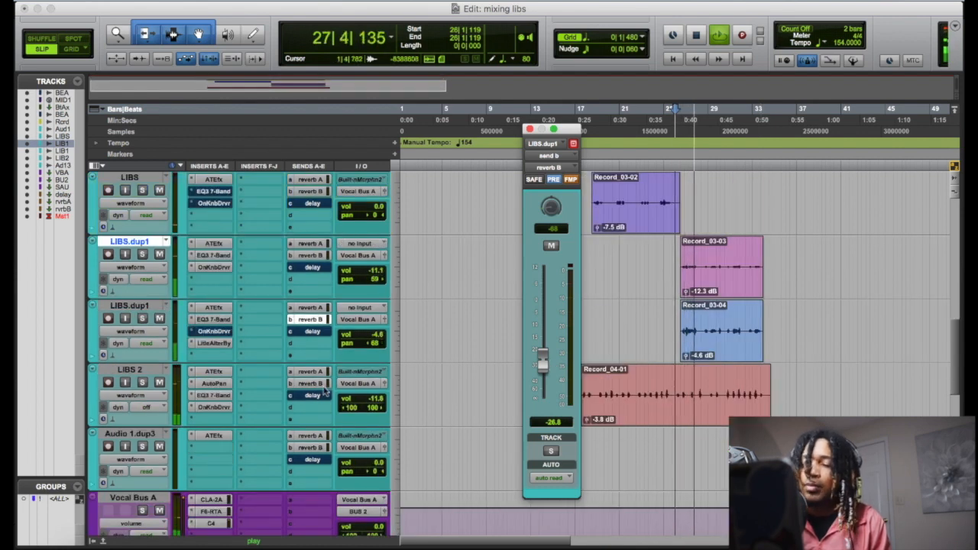
pyautogui.click(530, 132)
pyautogui.scroll(3, 714, 243)
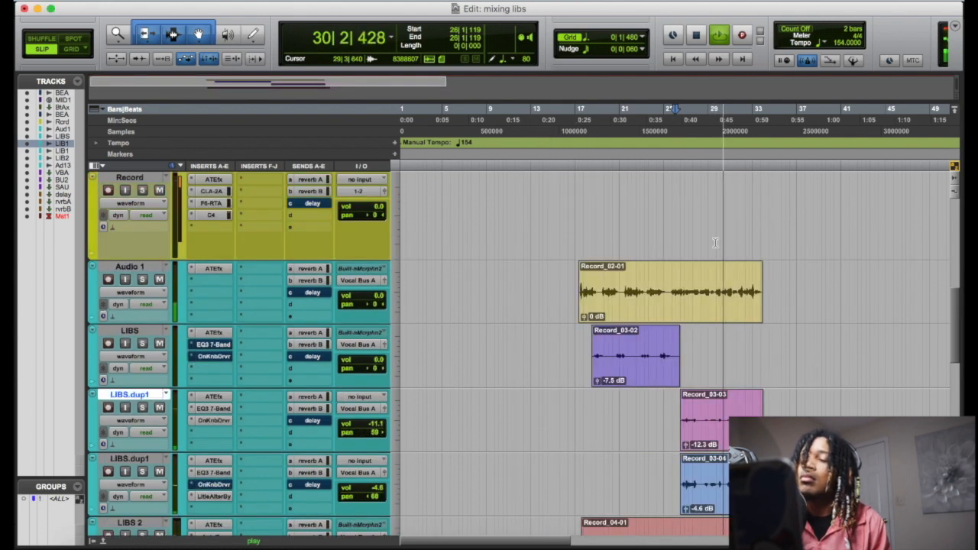
pyautogui.scroll(-1, 714, 243)
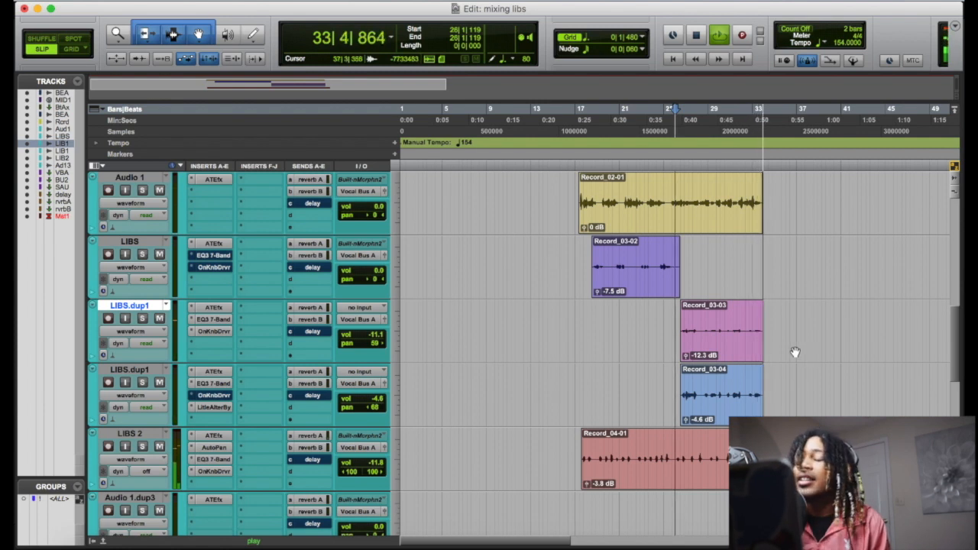
pyautogui.press('space')
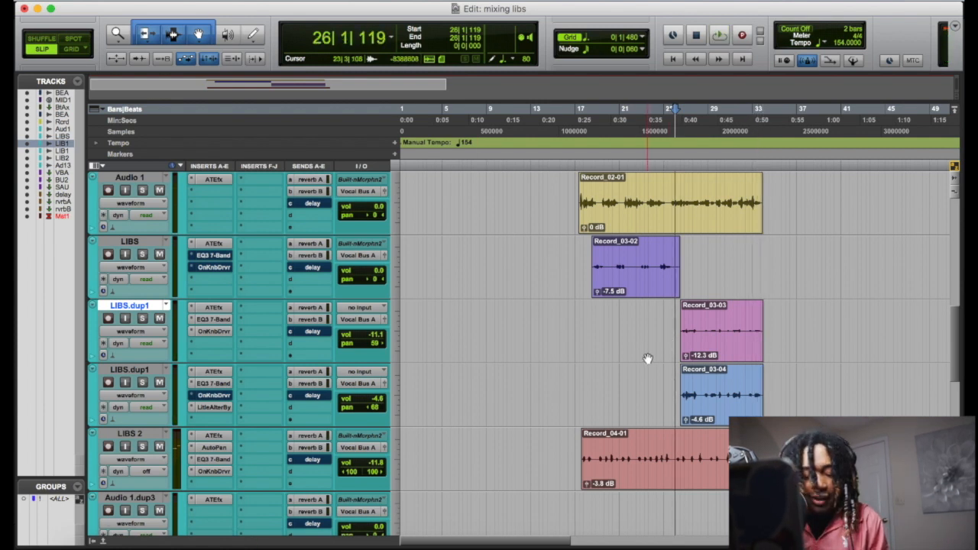
# Select Record_04-01 on LIBS 2 for close inspection and play it back from 17|2|879
pyautogui.scroll(-3, 615, 368)
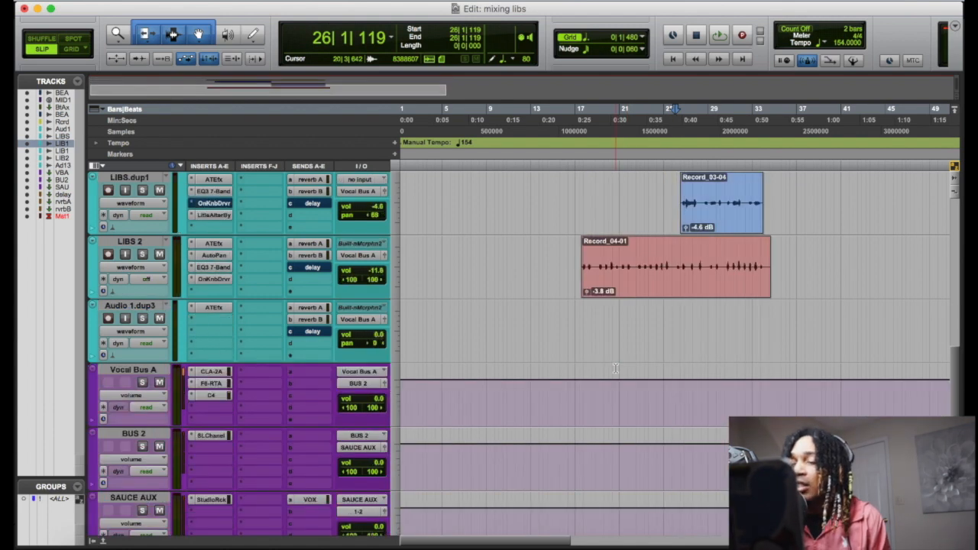
pyautogui.click(606, 292)
pyautogui.press('t')
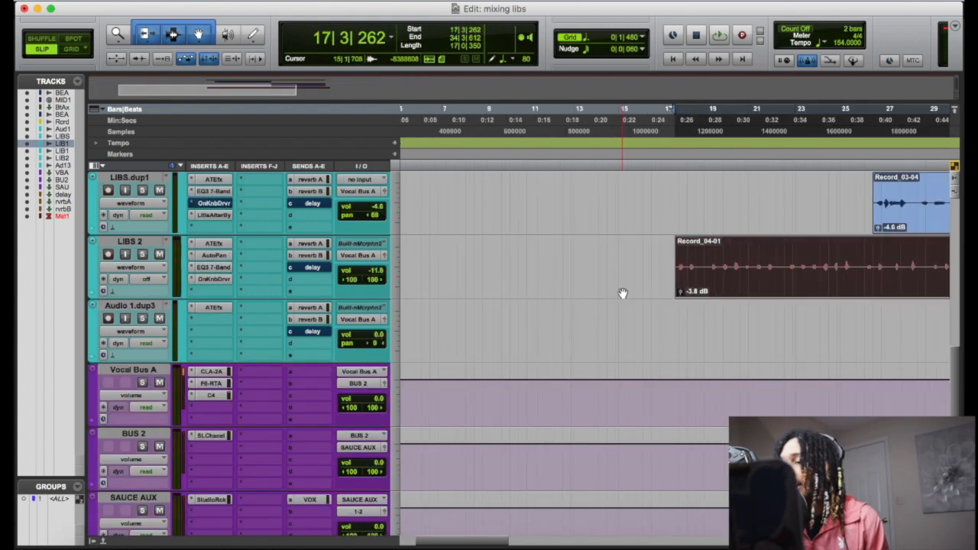
pyautogui.scroll(2, 622, 293)
pyautogui.hscroll(5, 622, 293)
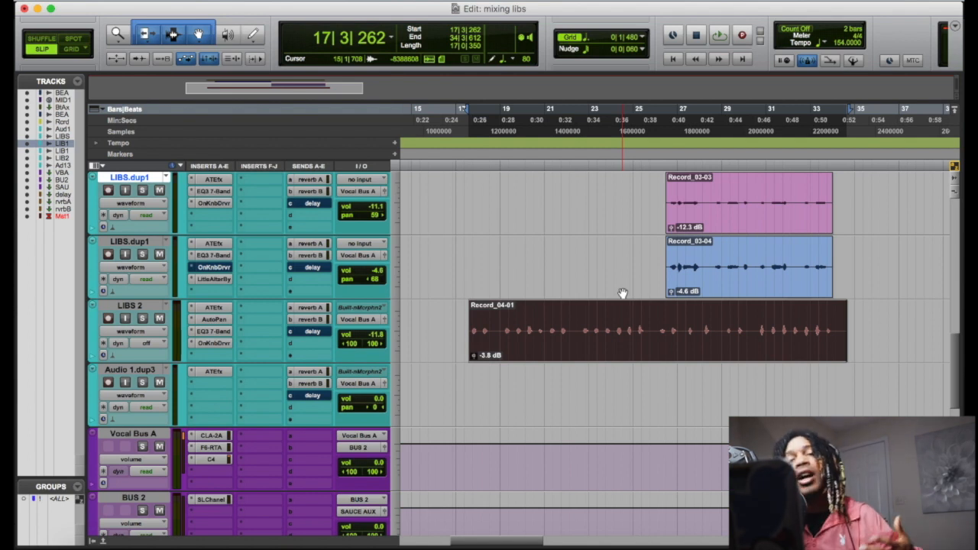
pyautogui.click(575, 325)
pyautogui.click(456, 168)
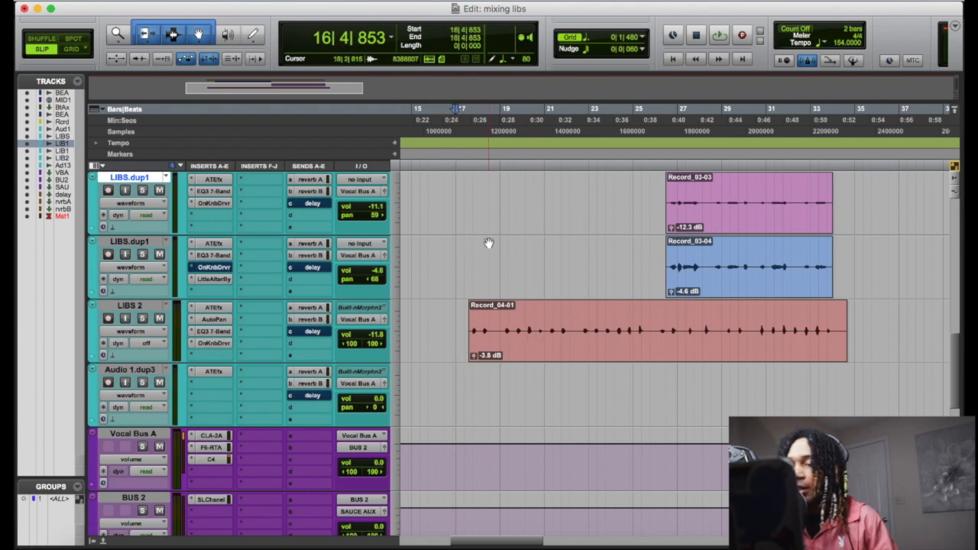
pyautogui.click(466, 168)
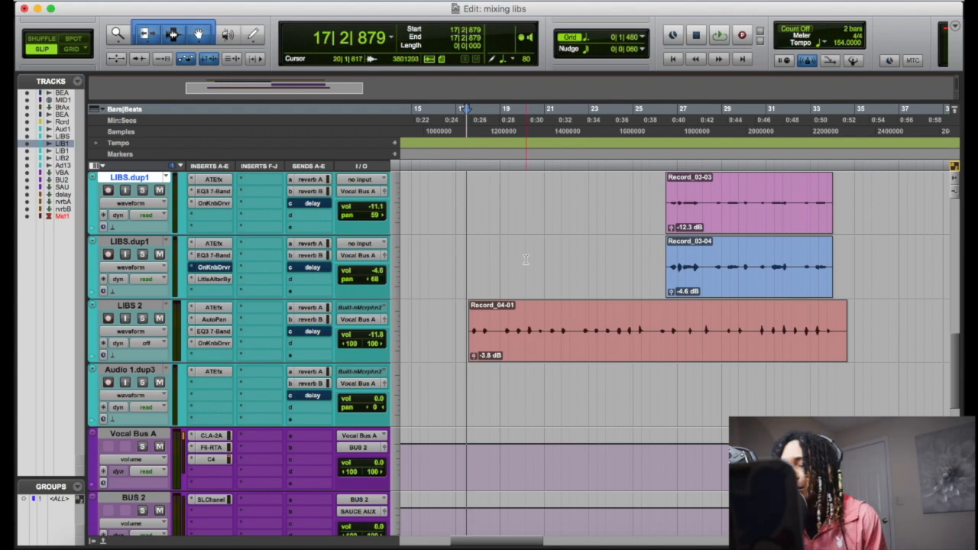
pyautogui.press('space')
# Trim the start of Record_04-01 on LIBS 2 to 19|1|338
pyautogui.press('r')
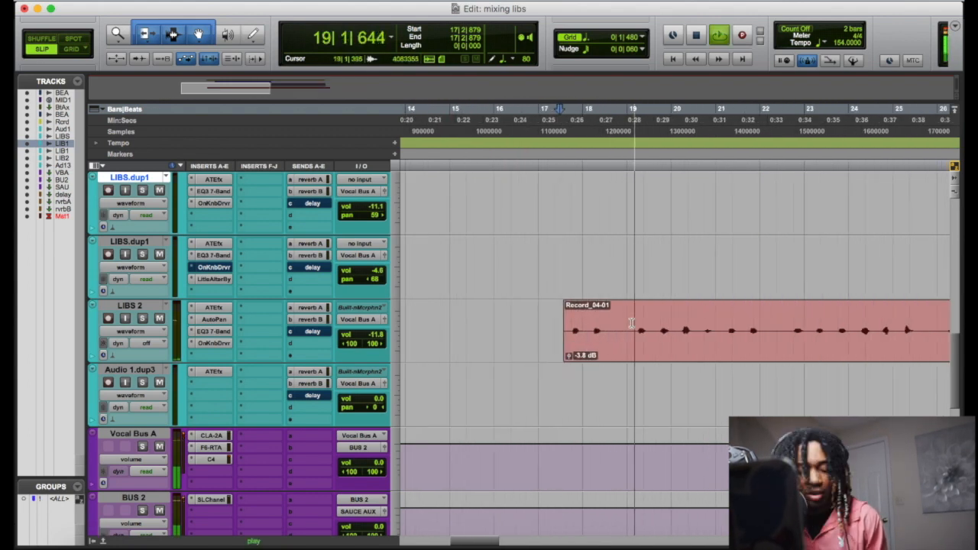
pyautogui.moveTo(564, 329); pyautogui.dragTo(631, 325)
pyautogui.press('r')
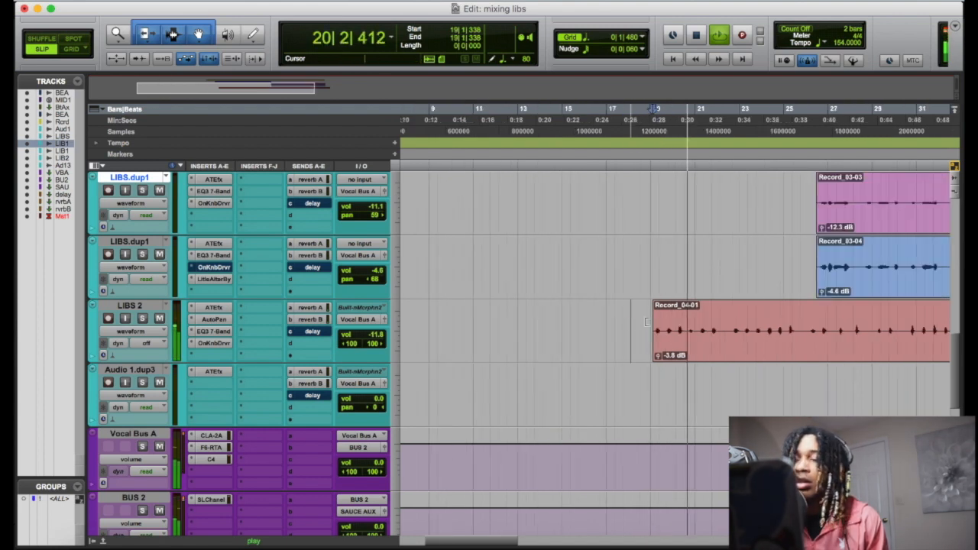
# Lower the clip gain of Record_03-02 on the LIBS track to -12.3 dB
pyautogui.scroll(3, 697, 344)
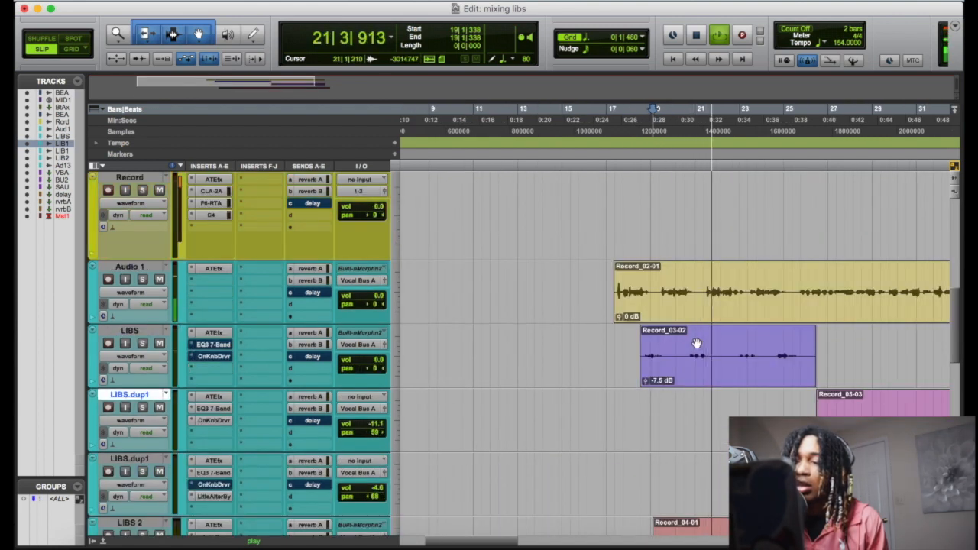
pyautogui.hscroll(1, 696, 343)
pyautogui.moveTo(628, 379); pyautogui.dragTo(630, 382)
# Delete the LIBS 2 ad-libs from 24|3|158 to 26|1|119, 26|3|488 to 29|1|500 and 30|2|620 to 33|3|041
pyautogui.scroll(-10, 630, 382)
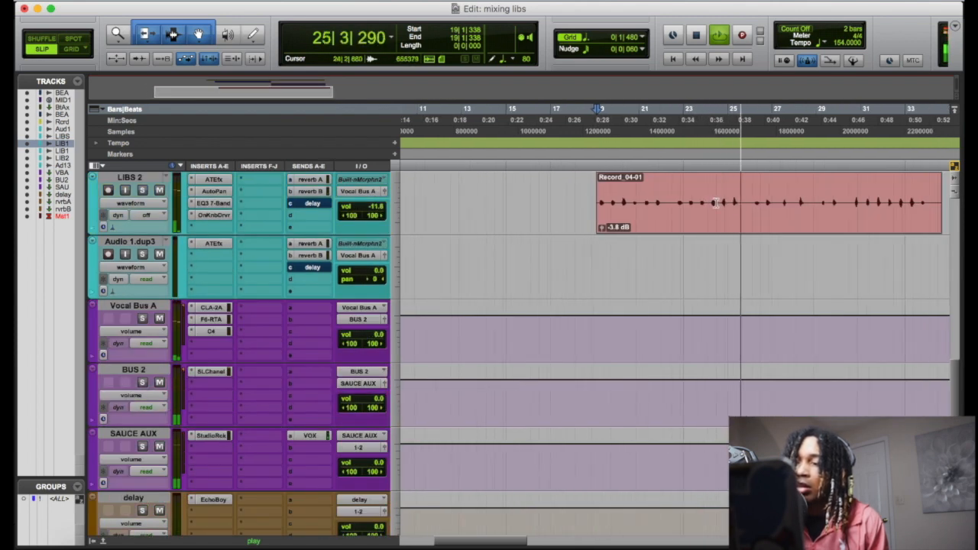
pyautogui.moveTo(717, 203); pyautogui.dragTo(750, 205)
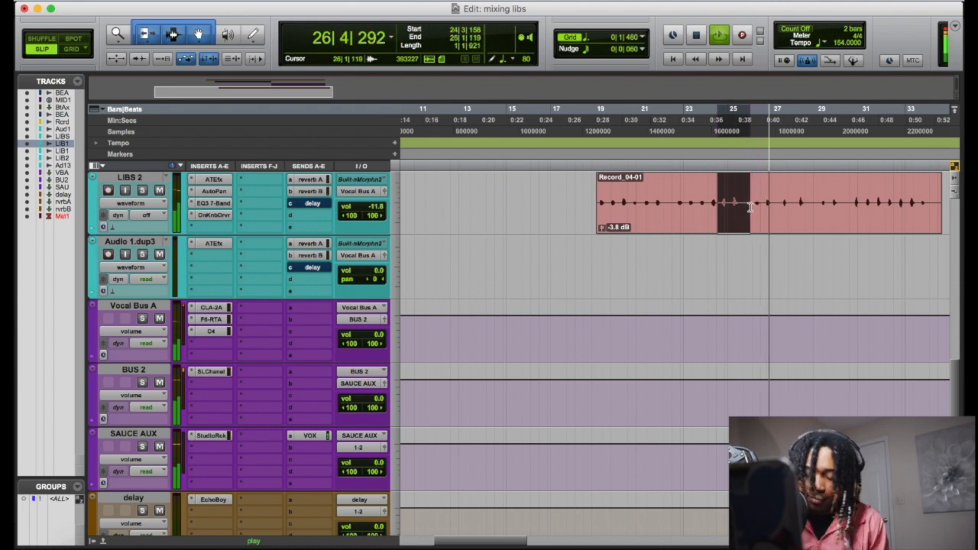
pyautogui.press('Delete')
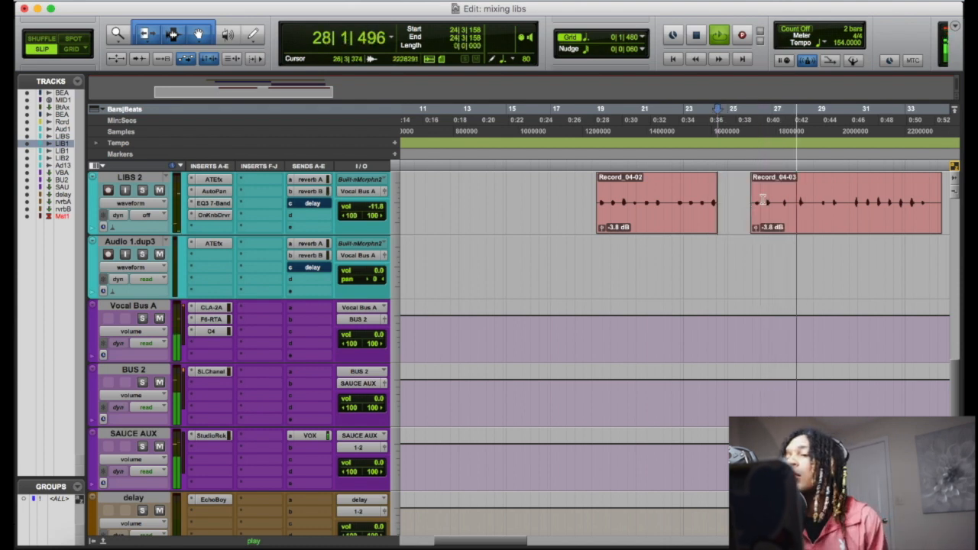
pyautogui.moveTo(763, 203); pyautogui.dragTo(789, 203)
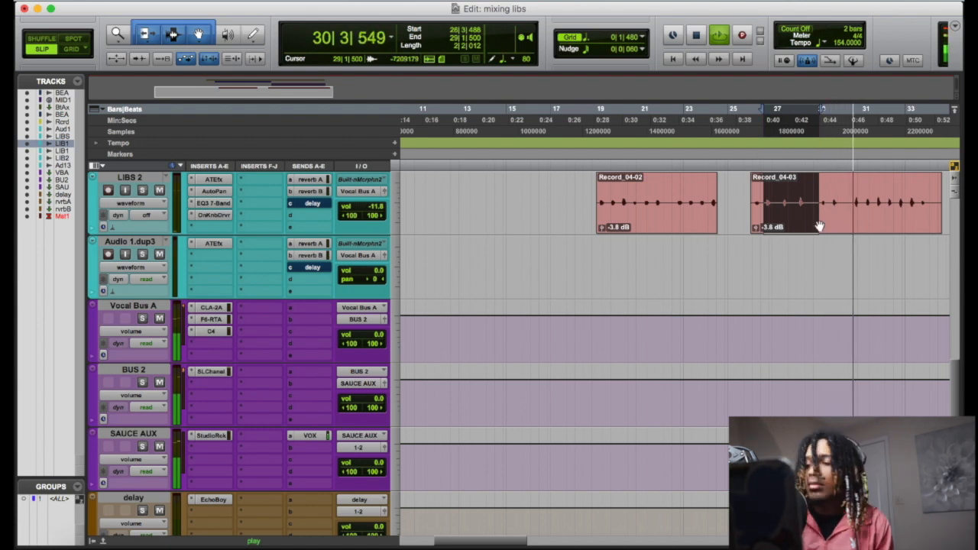
pyautogui.press('Delete')
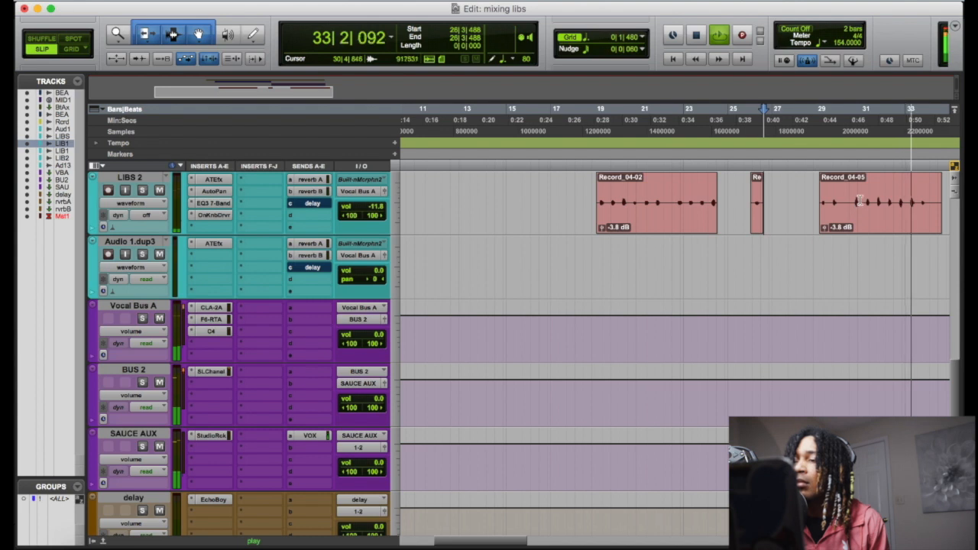
pyautogui.moveTo(848, 201); pyautogui.dragTo(915, 227)
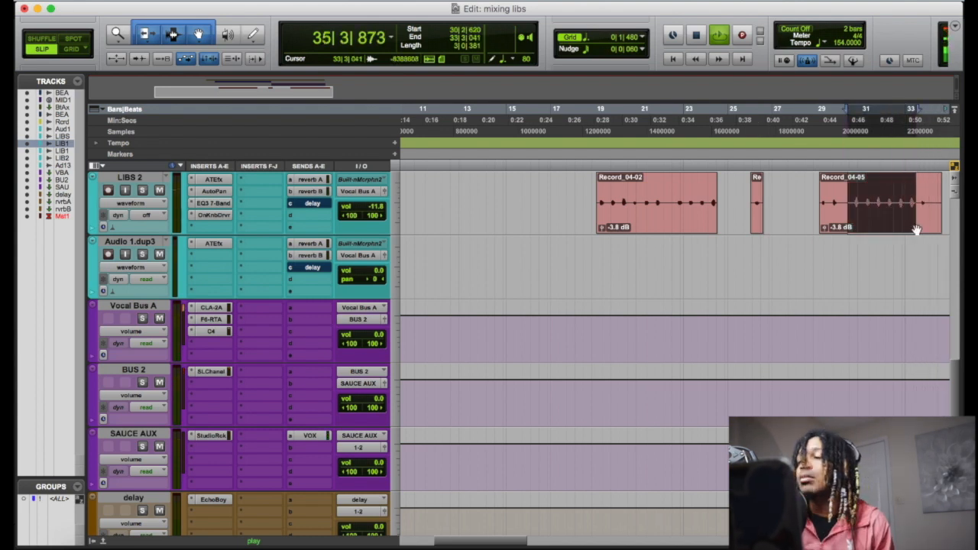
pyautogui.press('Delete')
# Play LIBS 2 from 19|1|338 and delete the ad-lib from 20|1|617 to 20|3|642
pyautogui.click(595, 165)
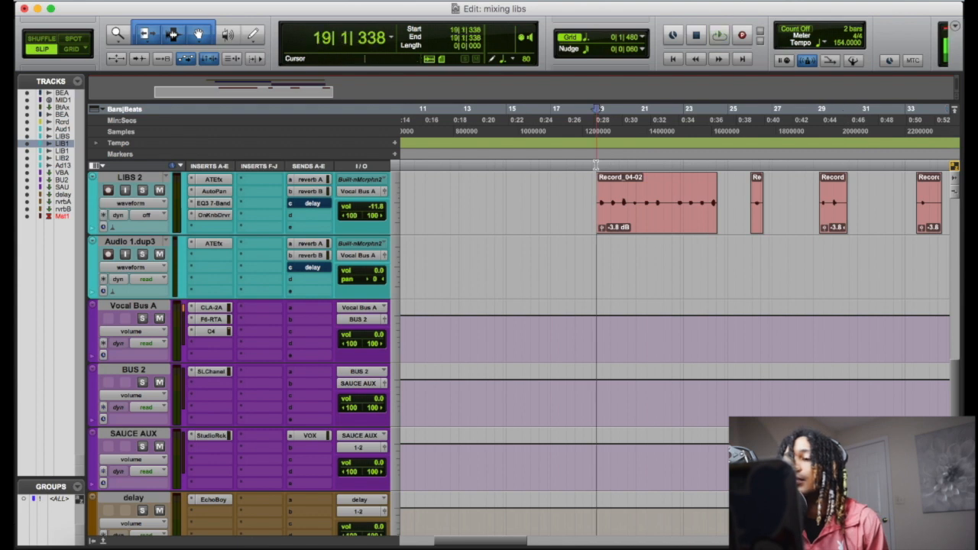
pyautogui.press('t')
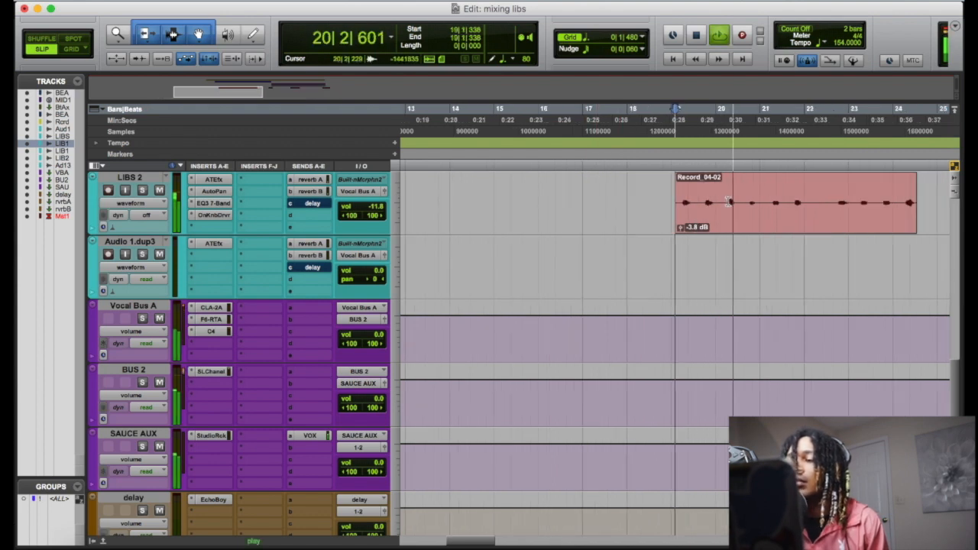
pyautogui.moveTo(722, 214); pyautogui.dragTo(745, 217)
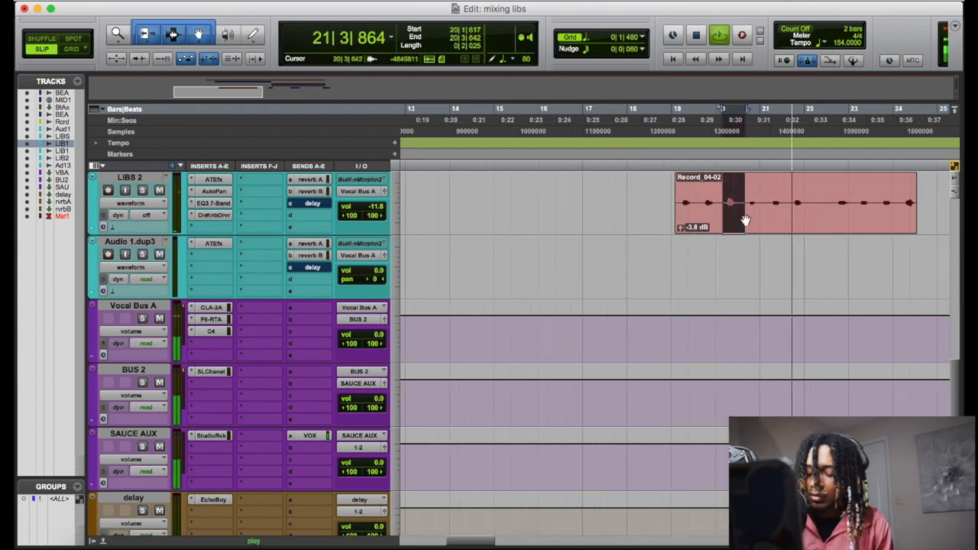
pyautogui.press('Delete')
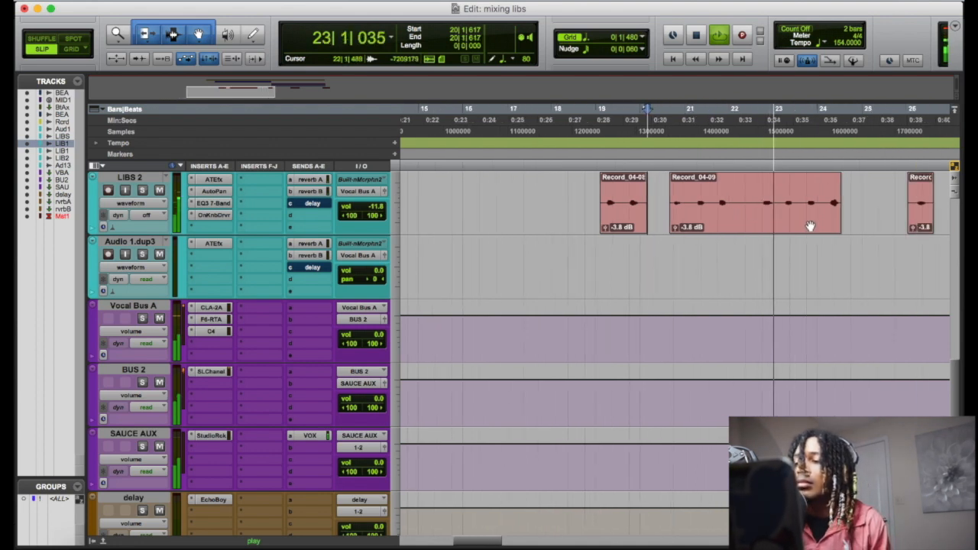
# Delete the LIBS 2 ad-libs from 22|3|572 to 23|1|082, 23|3|508 to 24|1|190 and 21|2|051 to 21|3|235
pyautogui.moveTo(759, 200); pyautogui.dragTo(774, 207)
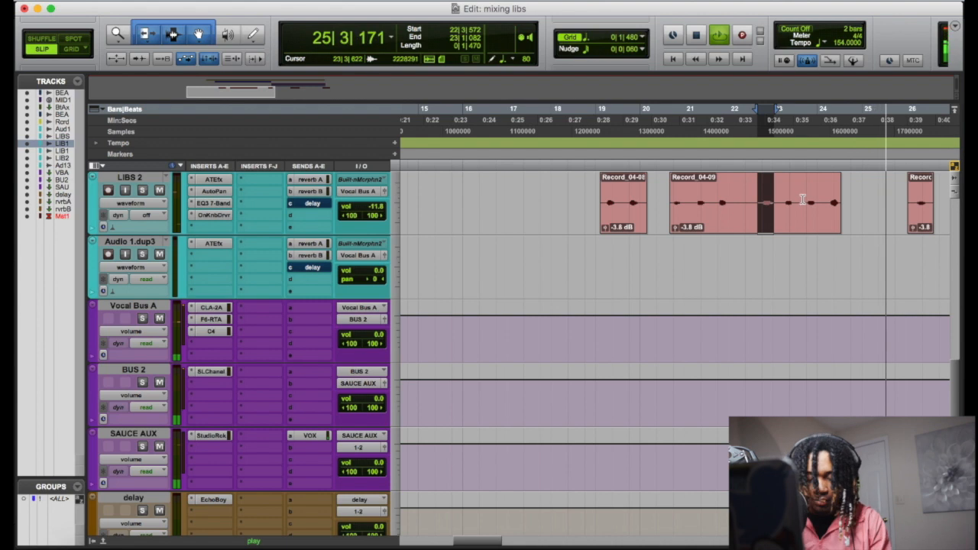
pyautogui.press('Delete')
pyautogui.moveTo(799, 200); pyautogui.dragTo(822, 205)
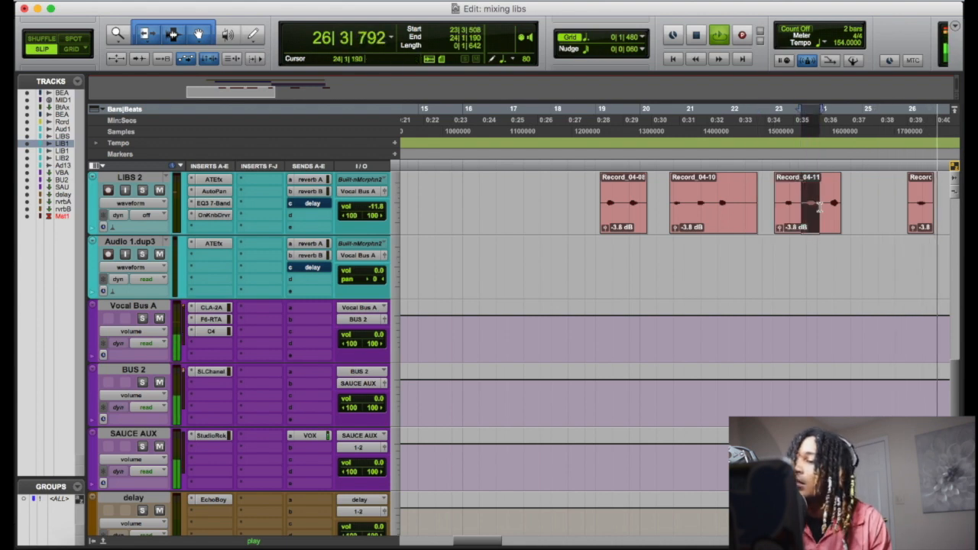
pyautogui.press('Delete')
pyautogui.moveTo(696, 199); pyautogui.dragTo(709, 204)
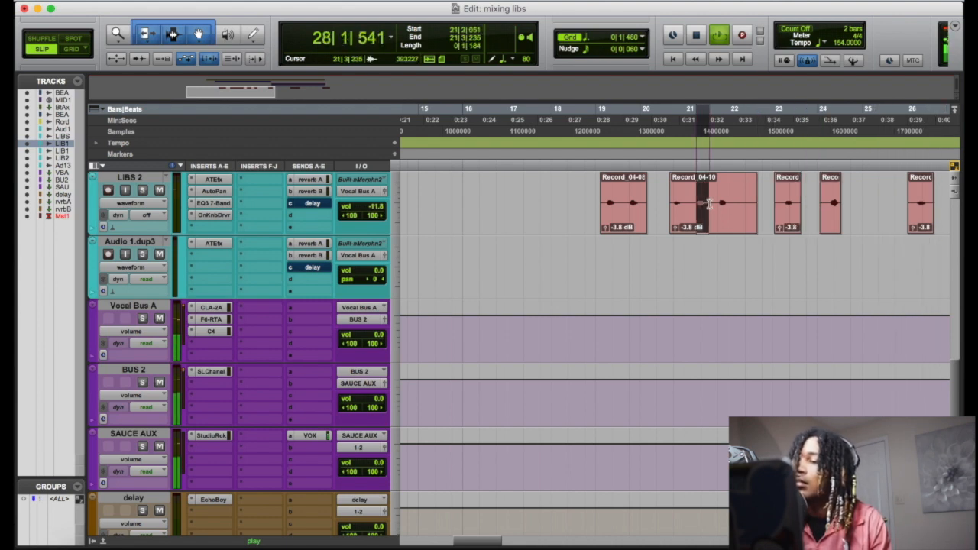
pyautogui.press('Delete')
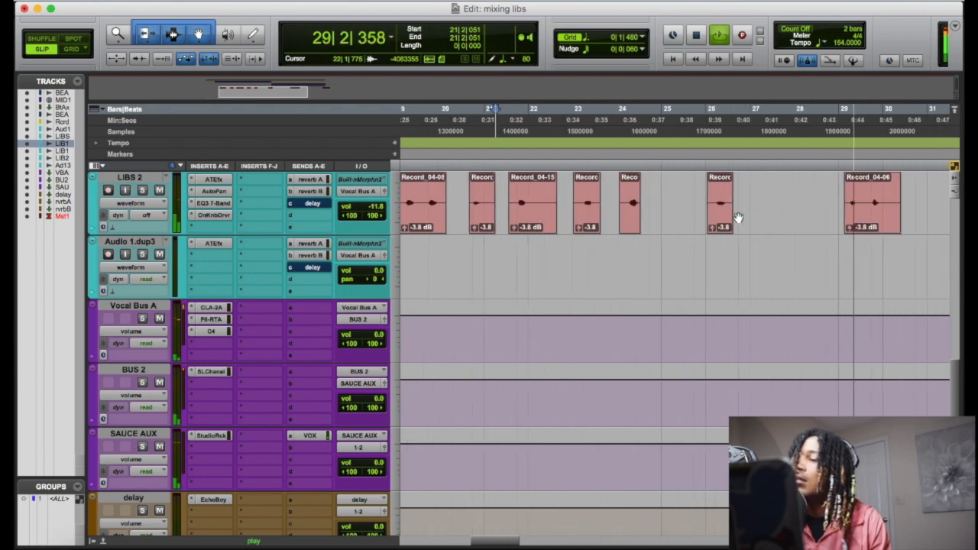
# Trim the end of Record_04-07 on LIBS 2 to 34|1|066, in line with the end of the LIBS.dup1 clips
pyautogui.scroll(3, 754, 216)
pyautogui.scroll(-1, 755, 216)
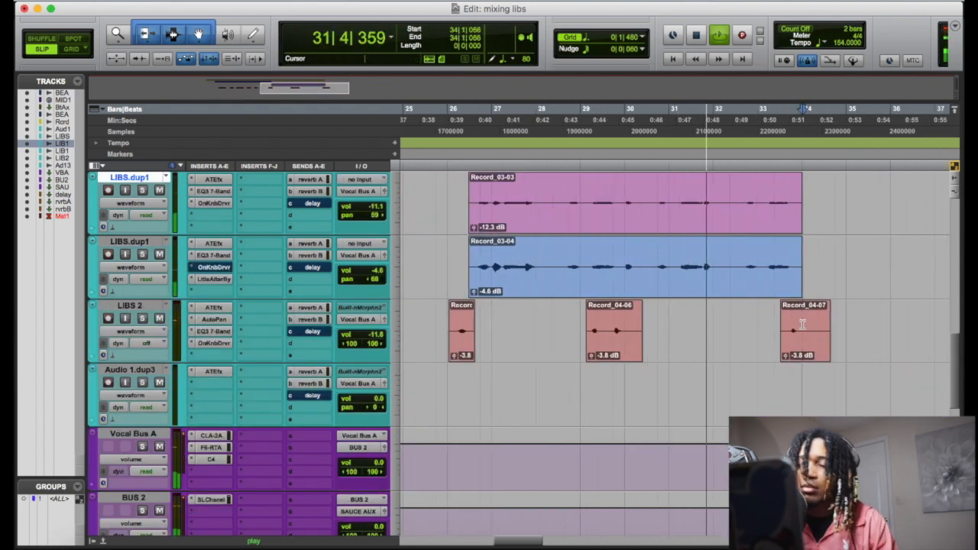
pyautogui.moveTo(829, 325); pyautogui.dragTo(803, 325)
pyautogui.scroll(3, 787, 306)
pyautogui.hscroll(-6, 764, 268)
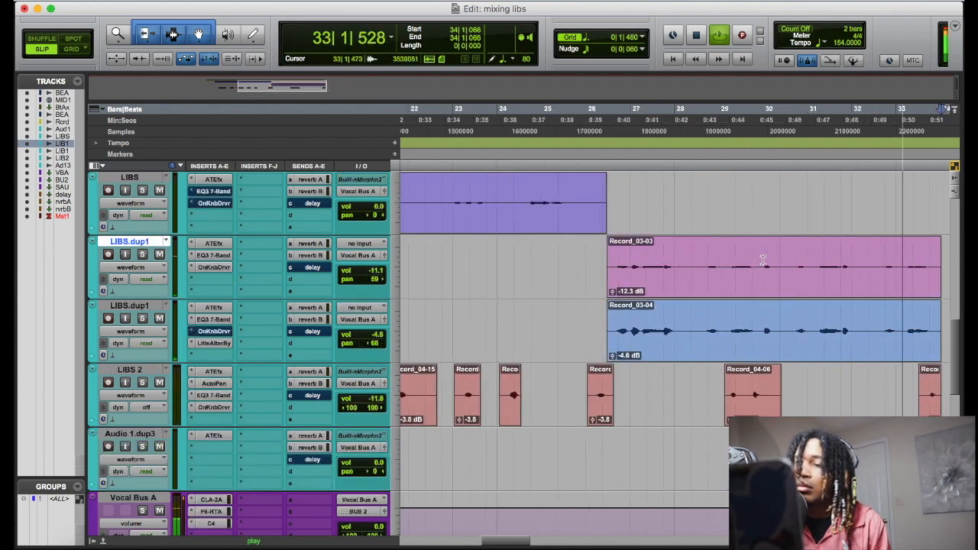
pyautogui.hscroll(-2, 762, 260)
pyautogui.hscroll(9, 668, 280)
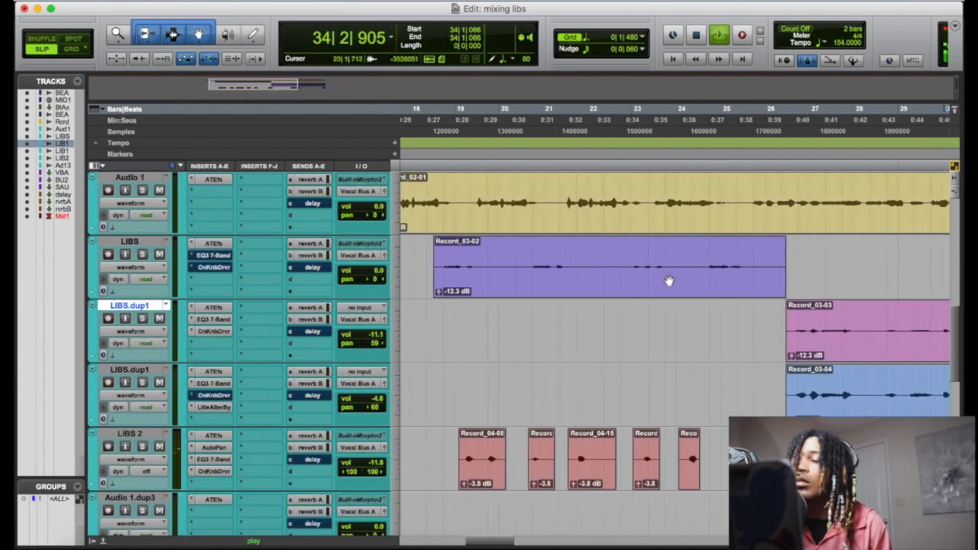
# Stop playback and delete the last LIBS 2 clip, from 33|3|041 to 34|1|066
pyautogui.scroll(-3, 668, 279)
pyautogui.click(773, 350)
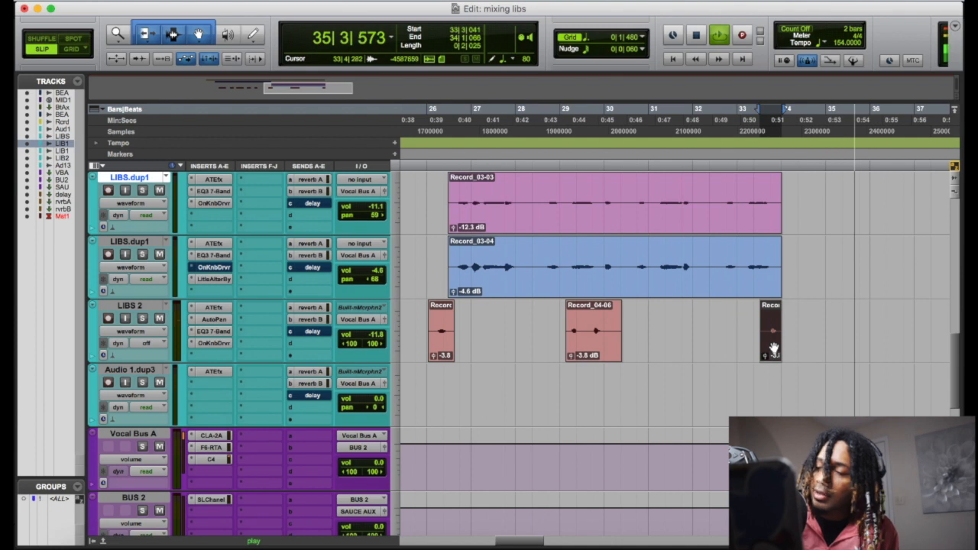
pyautogui.press('space')
pyautogui.press('Delete')
# Play the mix from 18|2|128, just before the first LIBS clip, with the LIBS and LIBS 2 tracks in view
pyautogui.hscroll(-2, 773, 347)
pyautogui.press('super+bracketleft')
pyautogui.press('super+bracketleft')
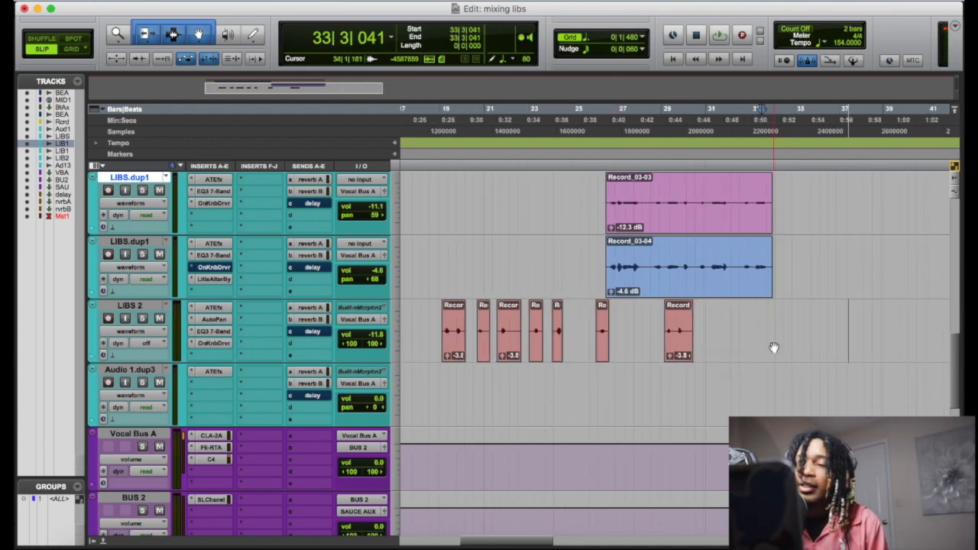
pyautogui.click(550, 166)
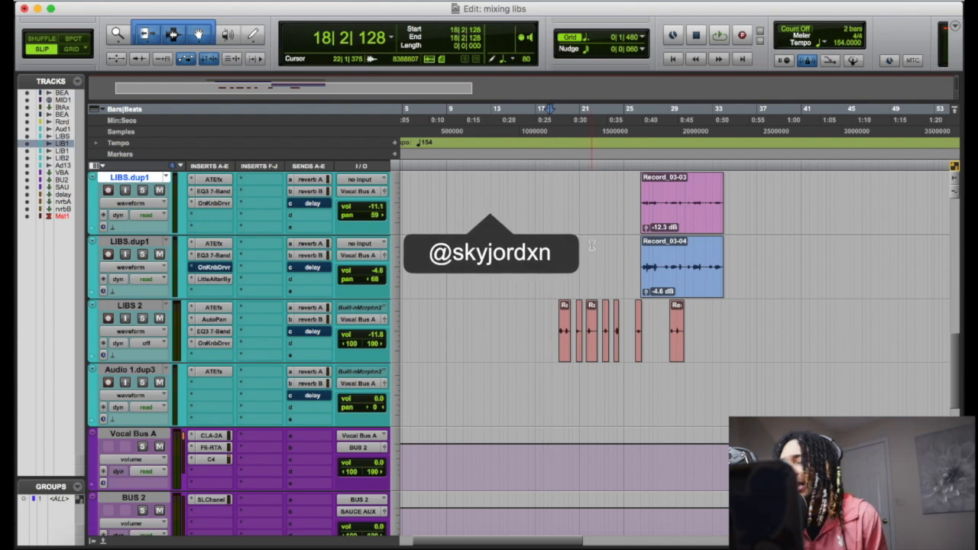
pyautogui.scroll(2, 597, 291)
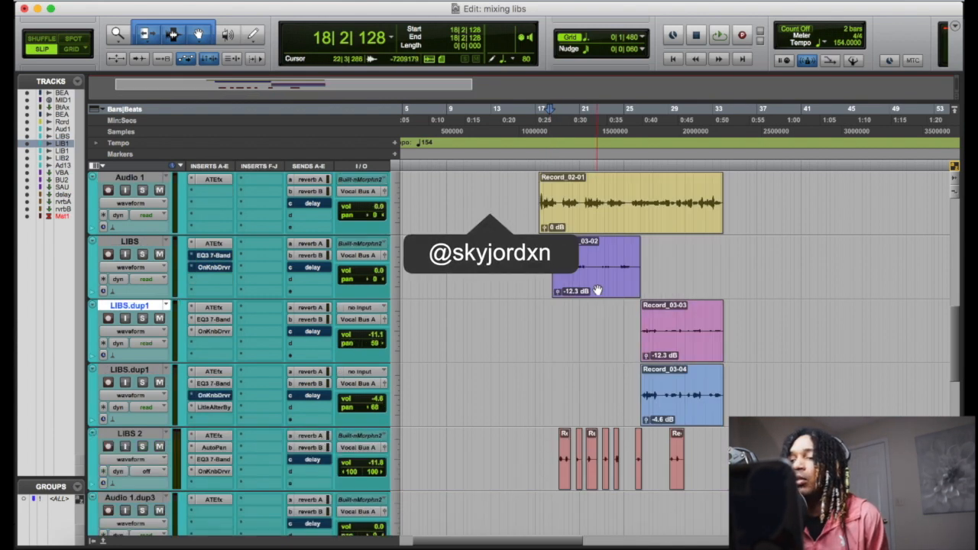
pyautogui.scroll(-1, 598, 290)
pyautogui.press('space')
pyautogui.press('t')
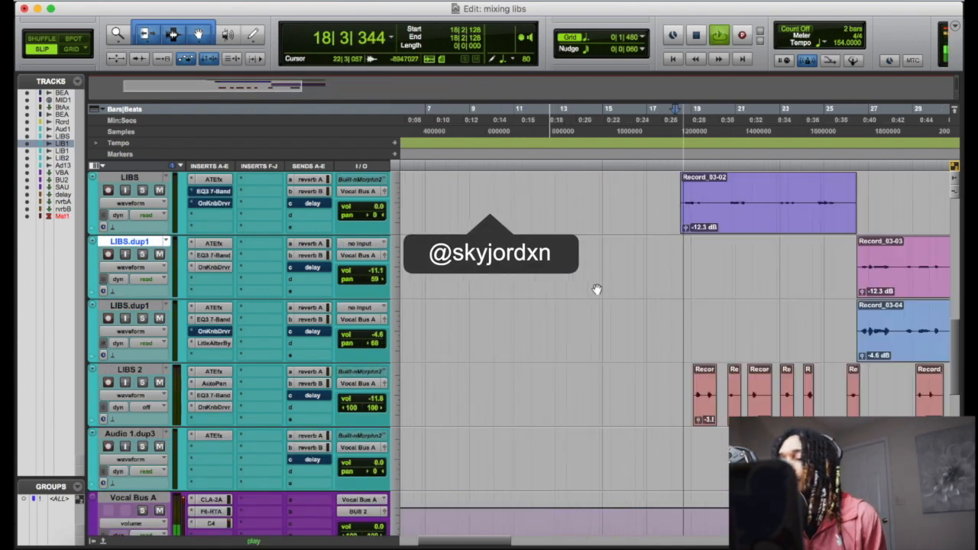
pyautogui.hscroll(5, 611, 306)
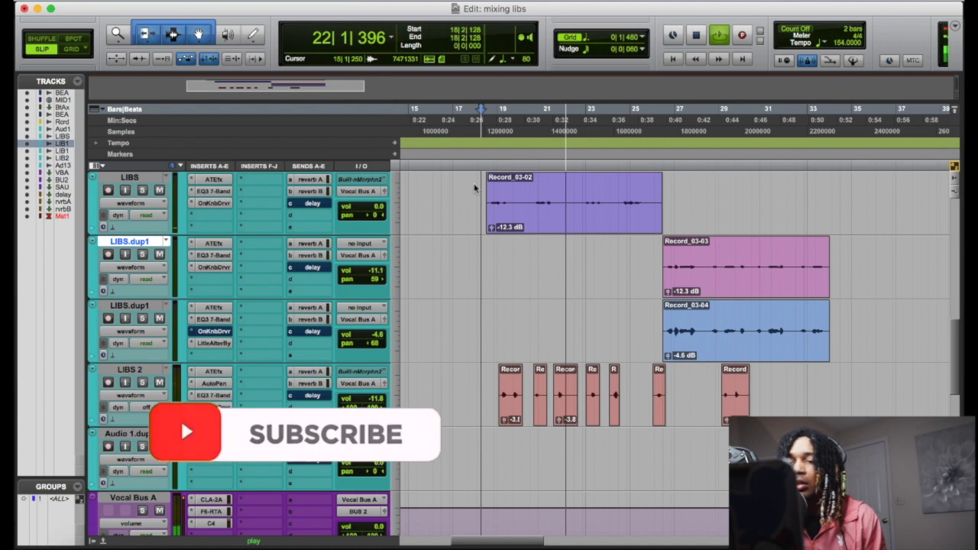
# Inspect the LIBS track's EQ3 7-Band settings during playback
pyautogui.click(217, 191)
pyautogui.moveTo(42, 194); pyautogui.dragTo(34, 29)
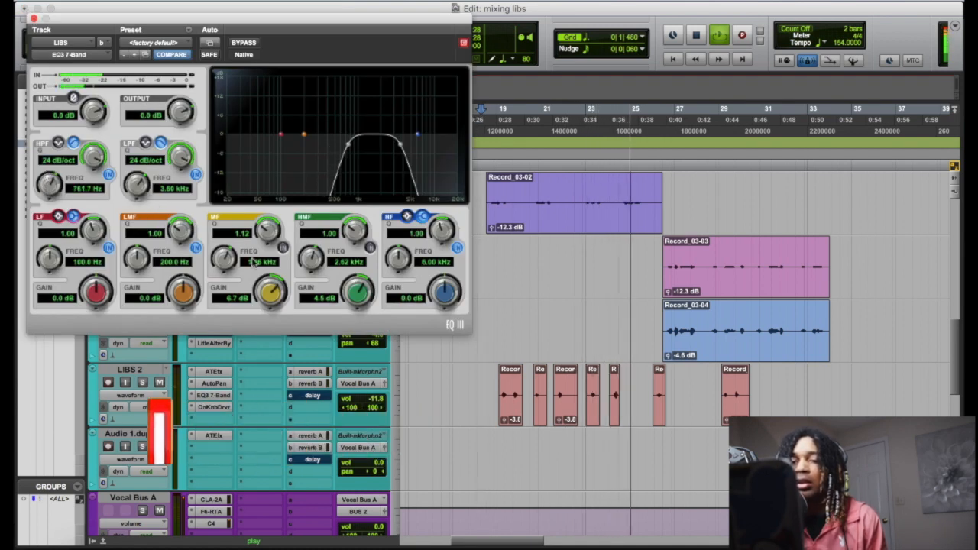
pyautogui.click(33, 17)
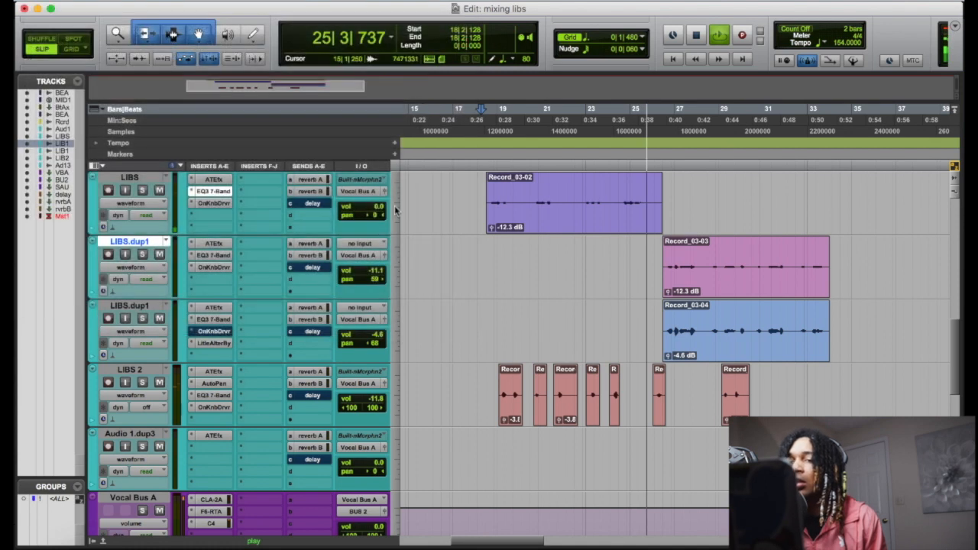
# Set the LIBS track's reverb A send to about -15.6 dB and check its reverb B send while playing from 18|3|427
pyautogui.click(309, 179)
pyautogui.moveTo(544, 359); pyautogui.dragTo(544, 338)
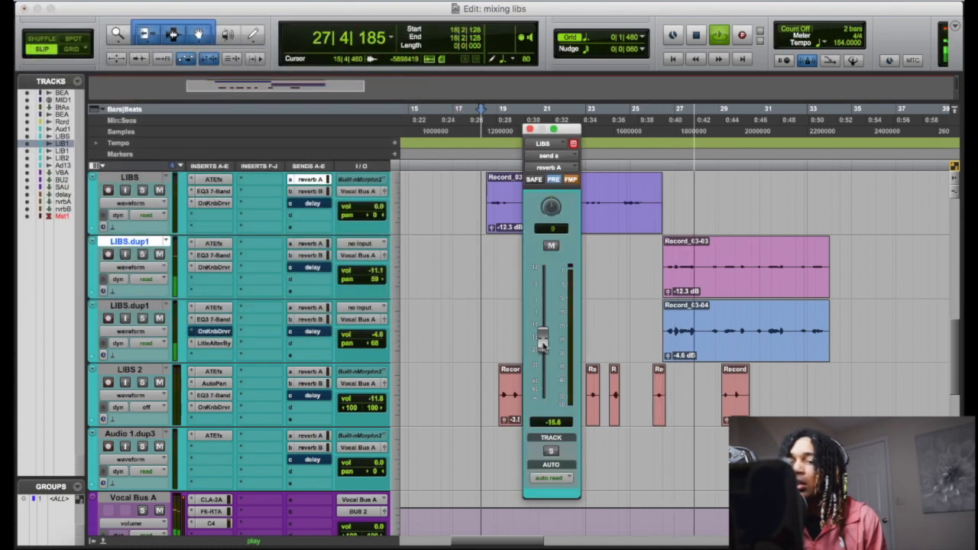
pyautogui.click(321, 191)
pyautogui.press('space')
pyautogui.click(489, 159)
pyautogui.press('space')
pyautogui.press('t')
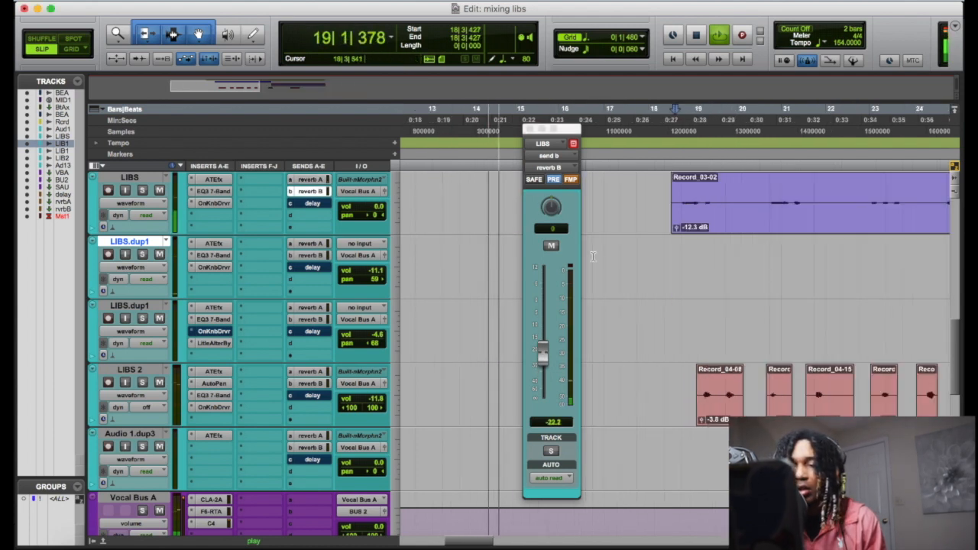
# Set the LIBS track's delay send to -17.7 dB
pyautogui.click(324, 204)
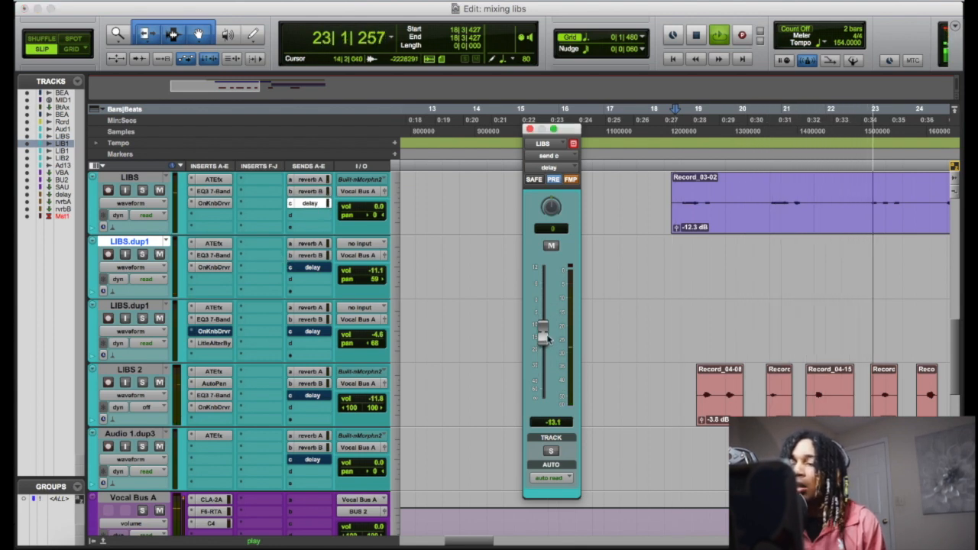
pyautogui.moveTo(540, 340); pyautogui.dragTo(542, 343)
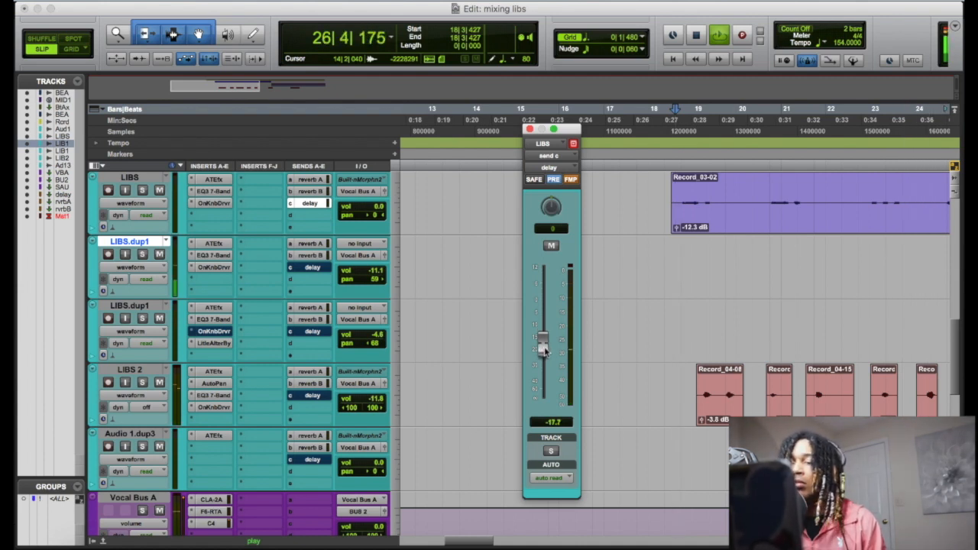
pyautogui.press('r')
pyautogui.hscroll(5, 610, 329)
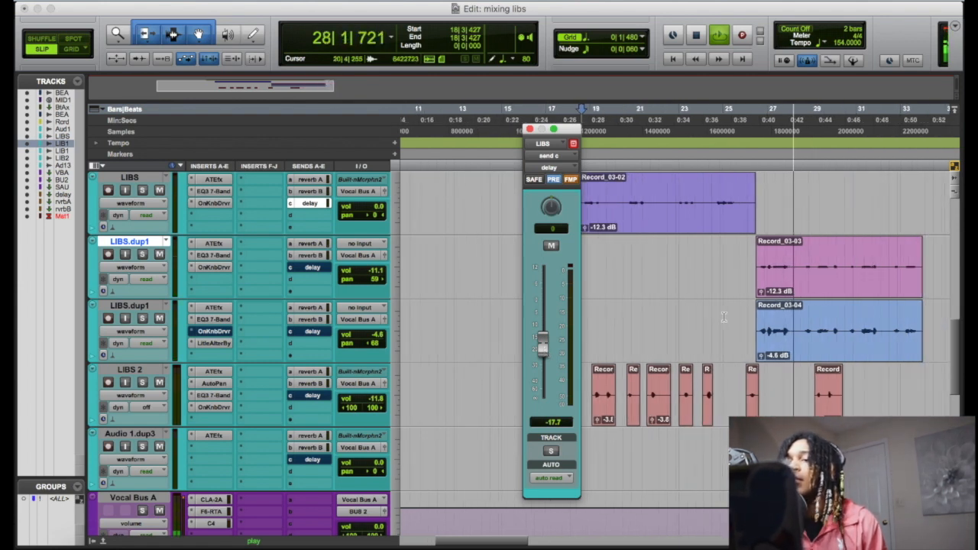
# Check the Audio 1 track's reverb B send and replay the mix from 17|1|237
pyautogui.scroll(5, 723, 317)
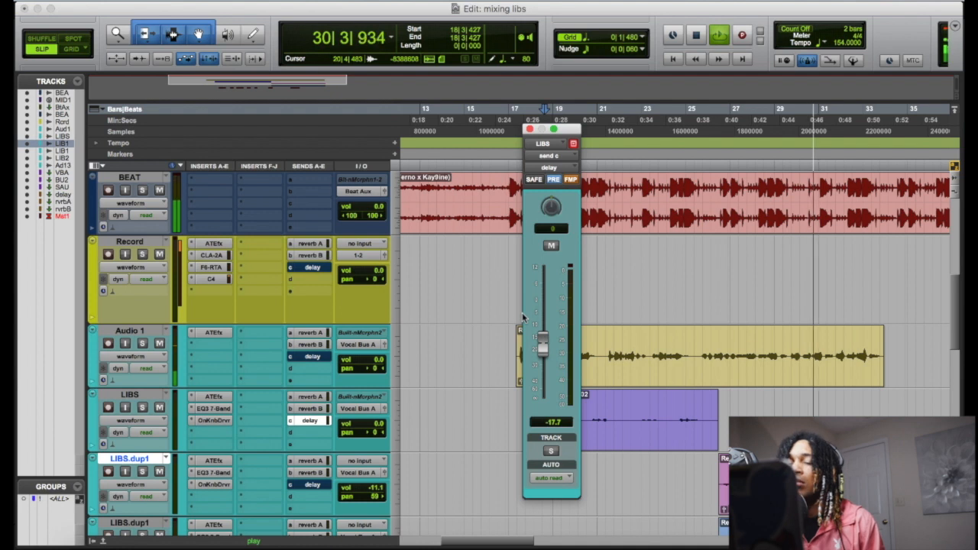
pyautogui.click(313, 346)
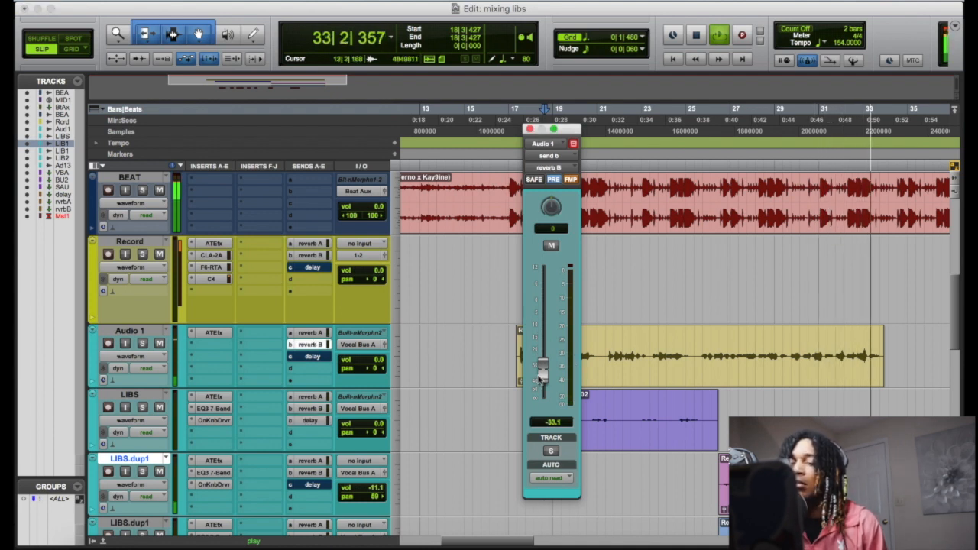
pyautogui.click(511, 171)
pyautogui.click(527, 130)
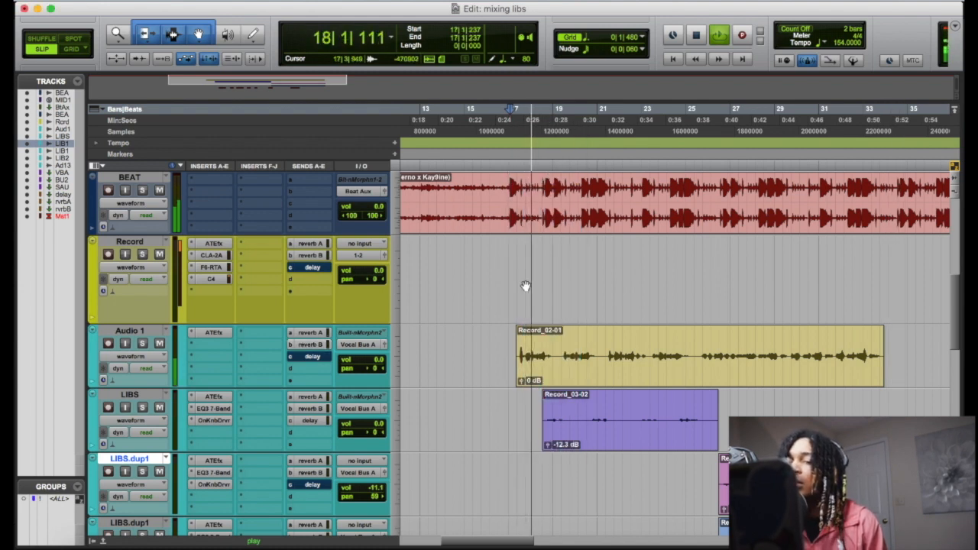
# Select all four ad-lib tracks from LIBS through LIBS 2
pyautogui.scroll(-2, 527, 286)
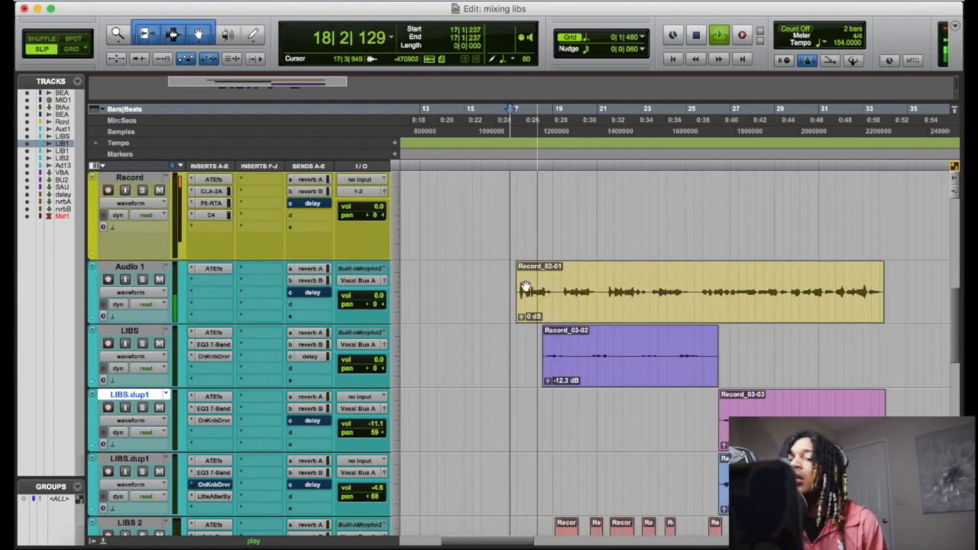
pyautogui.click(174, 332)
pyautogui.scroll(-3, 145, 351)
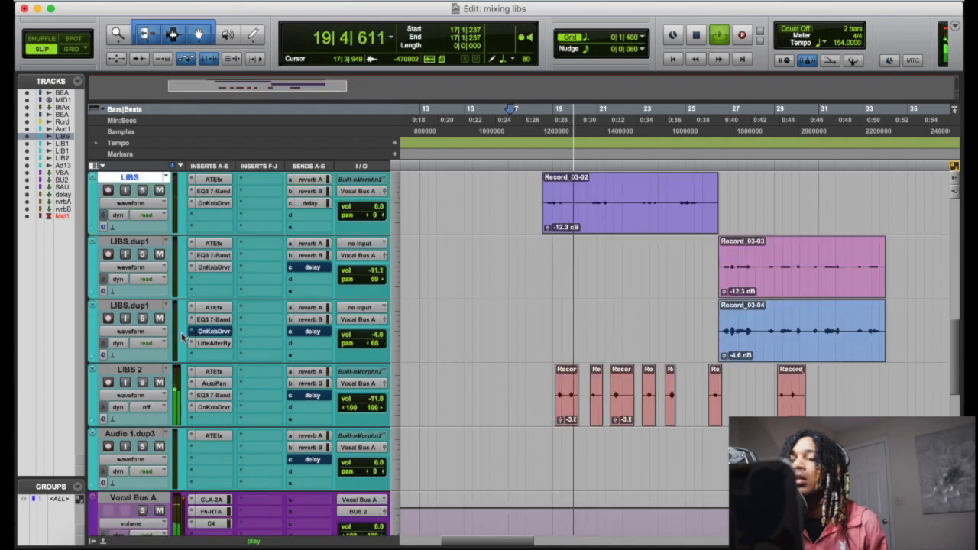
pyautogui.keyDown('shift'); pyautogui.click(122, 370); pyautogui.keyUp('shift')
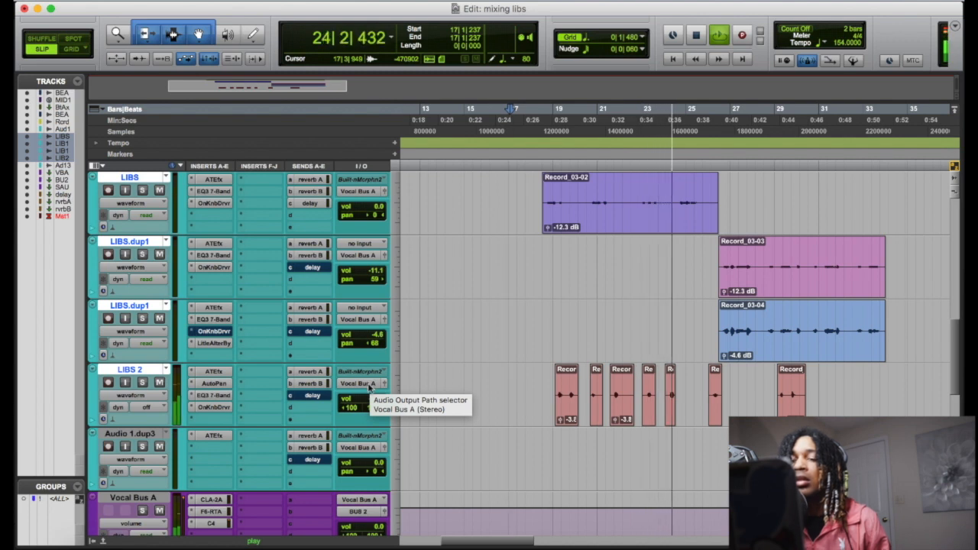
pyautogui.click(370, 388)
pyautogui.moveTo(376, 385)
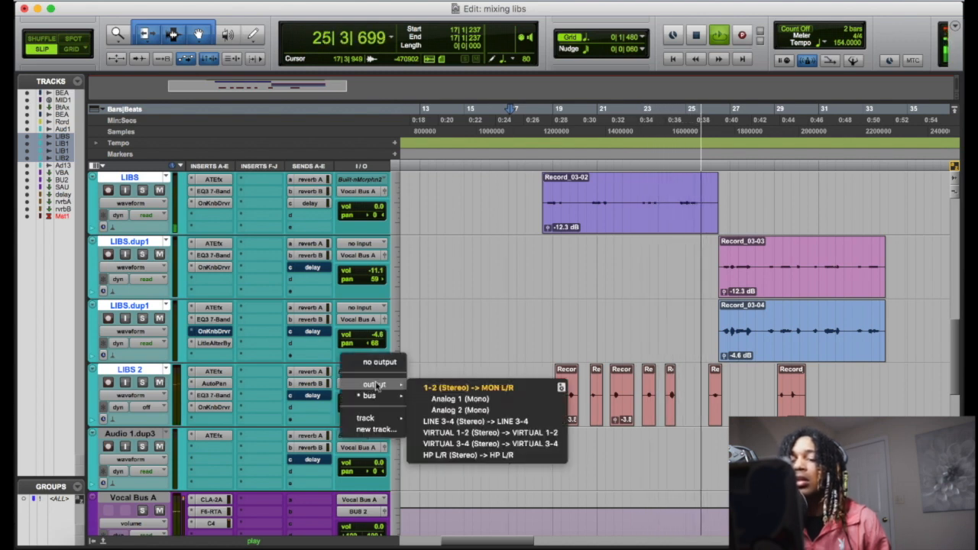
pyautogui.click(432, 329)
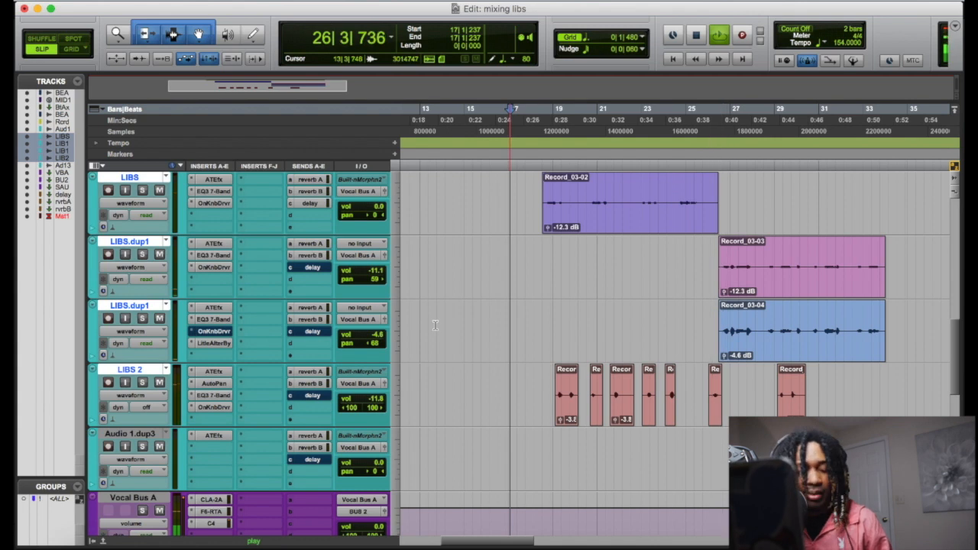
# Stop playback and route all selected ad-lib tracks to a new stereo aux input track named LIBS, created next to the current track
pyautogui.press('space')
pyautogui.click(360, 383)
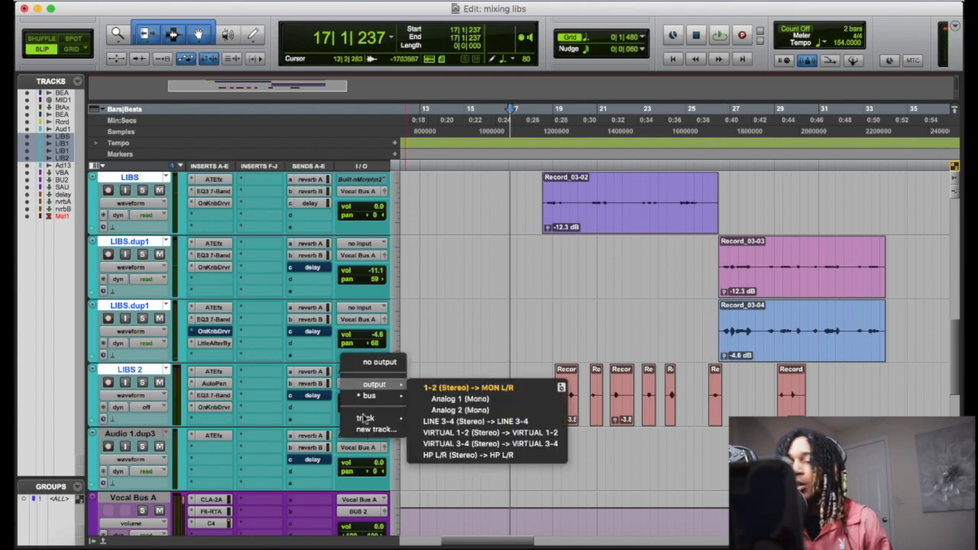
pyautogui.click(369, 432)
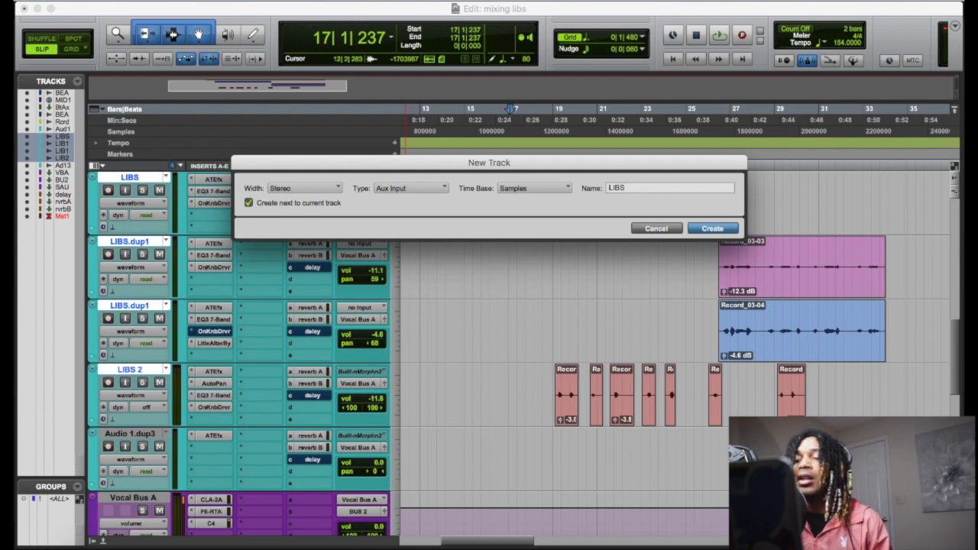
pyautogui.press('Return')
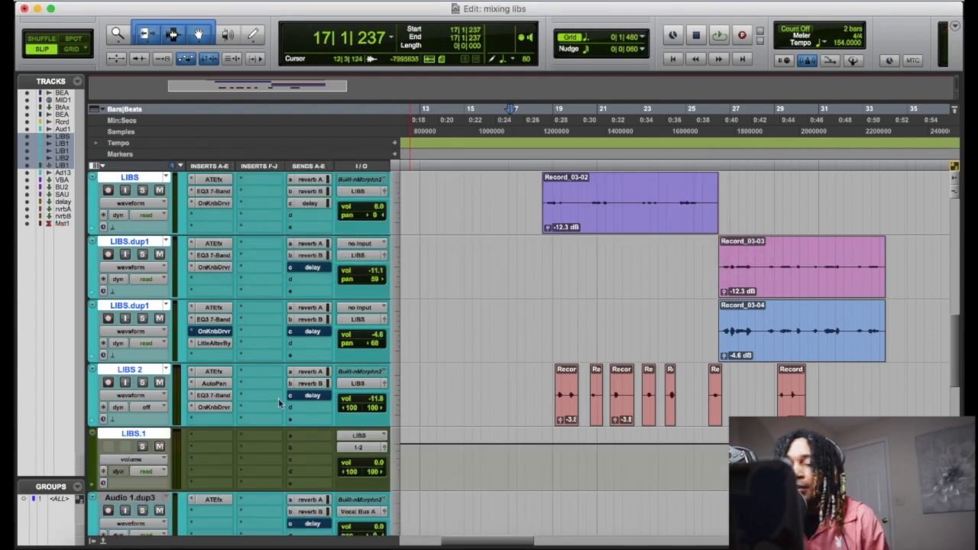
# Route the LIBS.1 aux track's output to the Vocal Bus A track and remove LIBS.1 from the track selection
pyautogui.click(360, 448)
pyautogui.moveTo(368, 464)
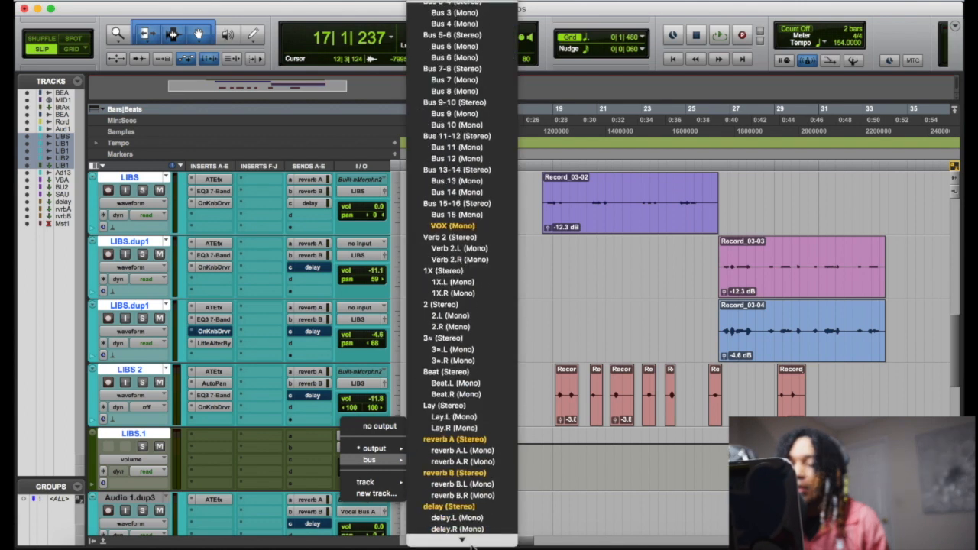
pyautogui.moveTo(388, 484)
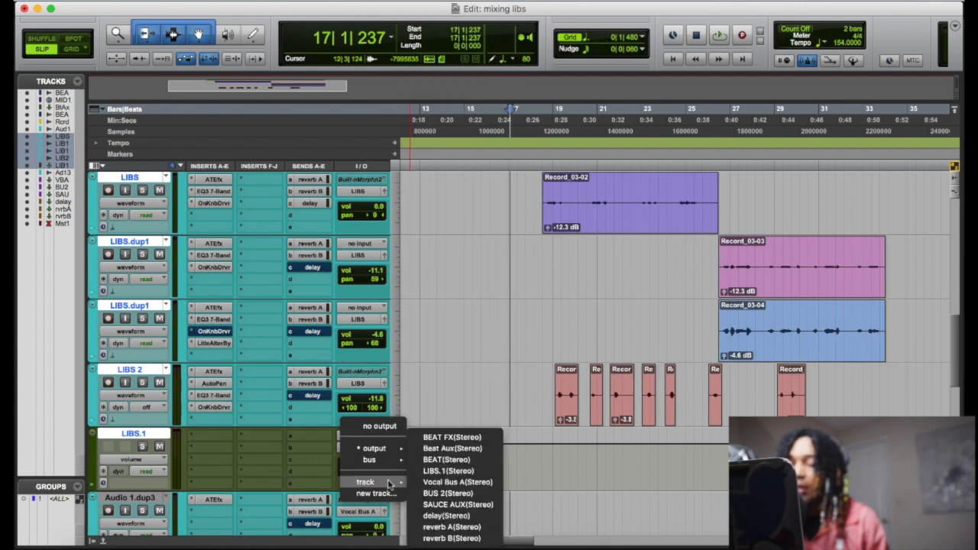
pyautogui.click(457, 483)
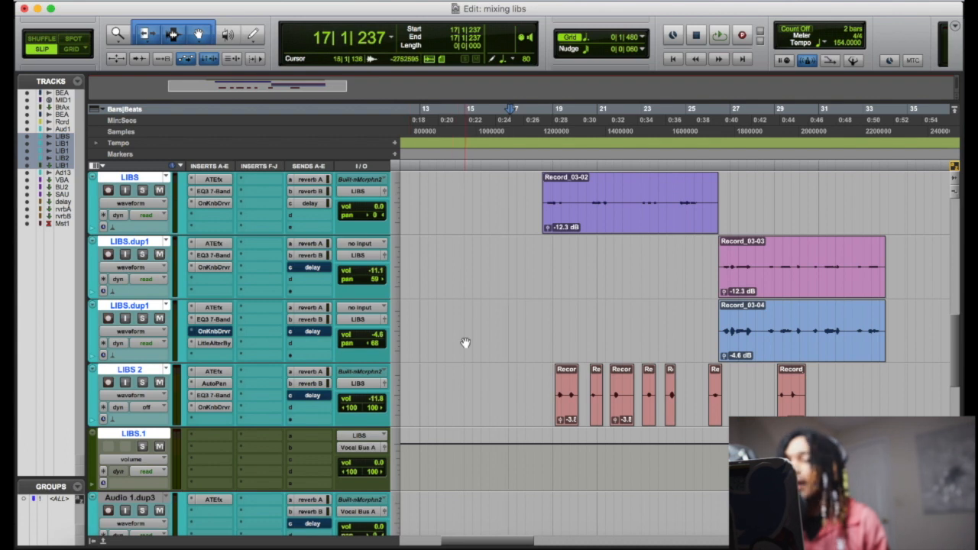
pyautogui.click(138, 432)
# Play from 18|3|198 and try lowering the LIBS.1 aux output level to -8.4 dB
pyautogui.click(543, 178)
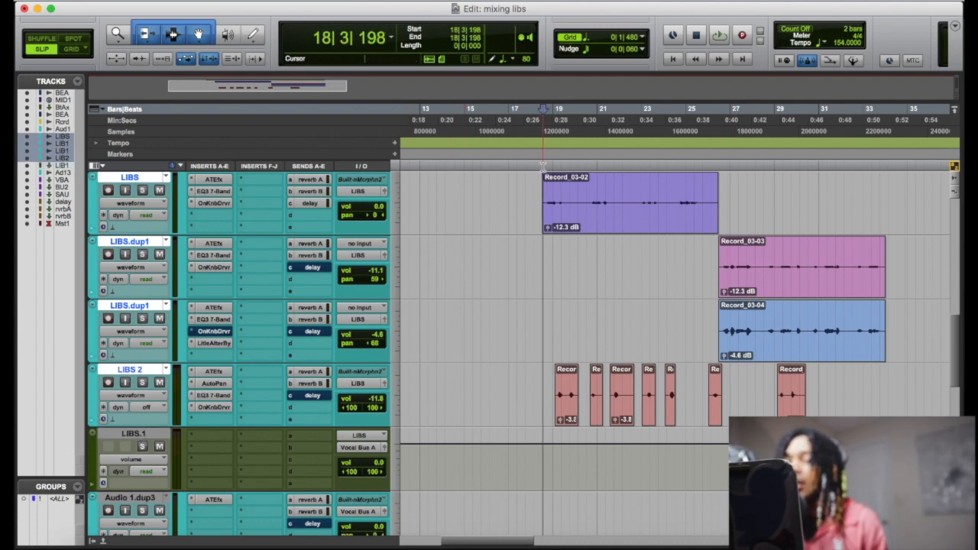
pyautogui.press('space')
pyautogui.click(385, 447)
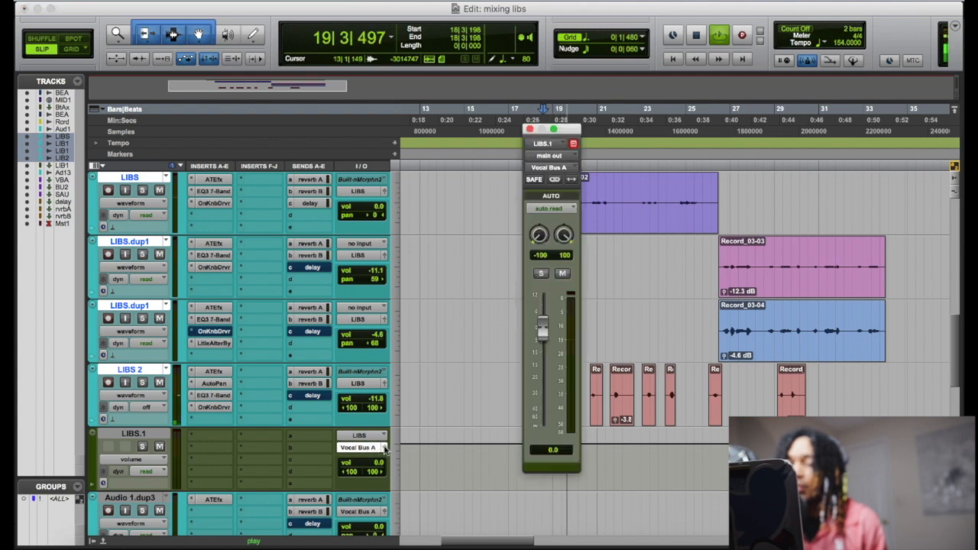
pyautogui.moveTo(544, 341); pyautogui.dragTo(545, 353)
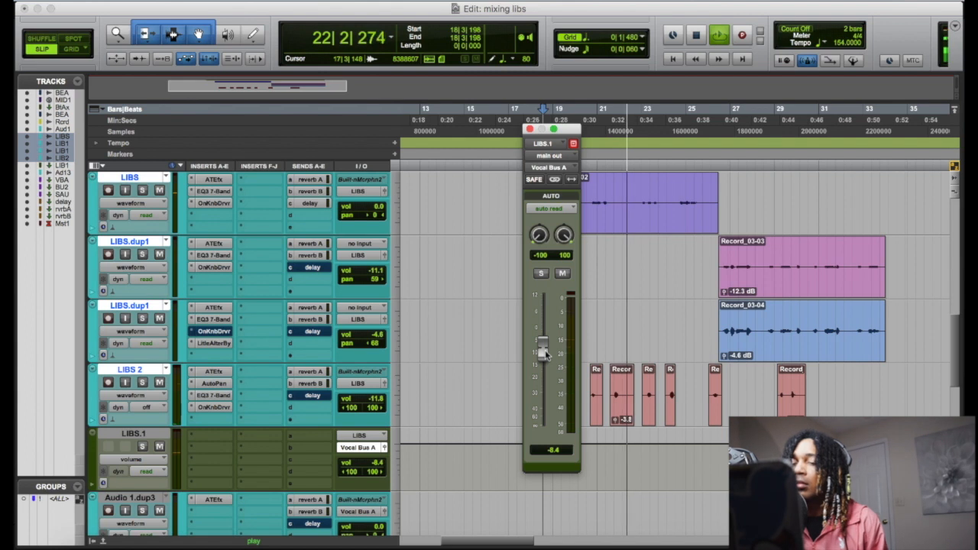
pyautogui.moveTo(545, 353); pyautogui.dragTo(544, 351)
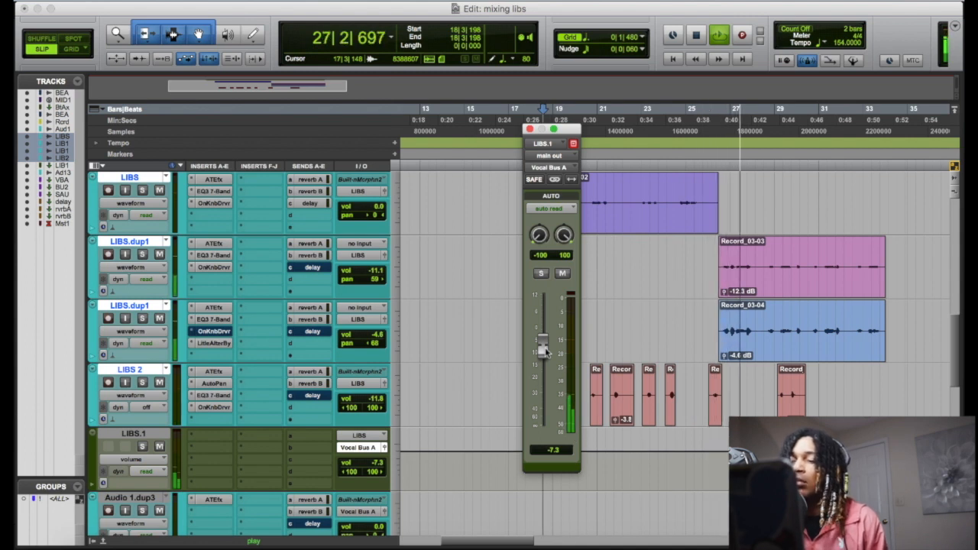
pyautogui.moveTo(545, 376); pyautogui.dragTo(548, 353)
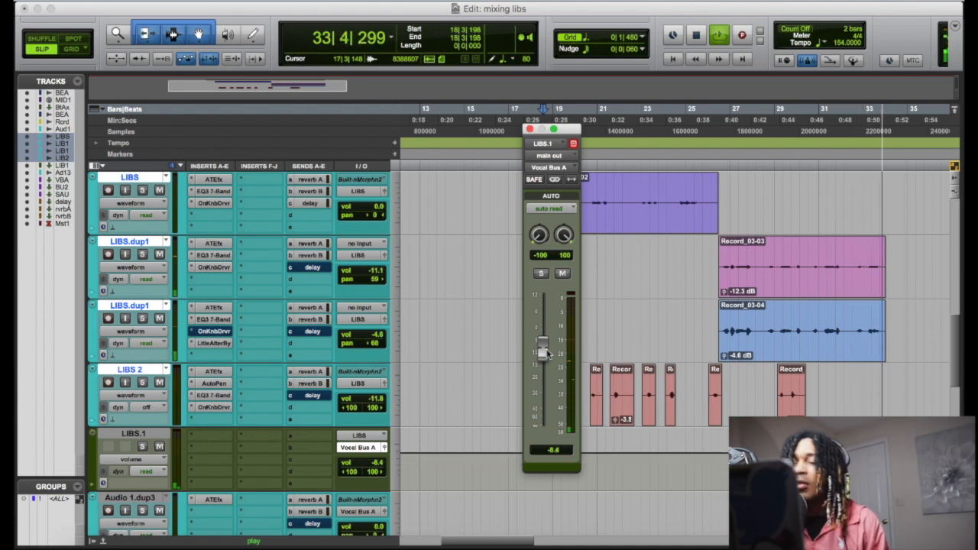
pyautogui.press('space')
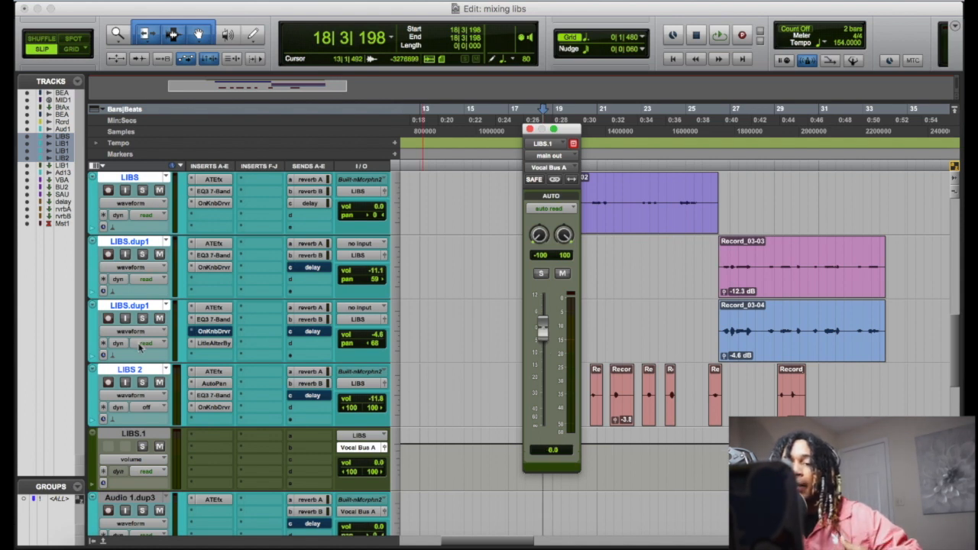
# Try small boosts of +1.1 and +0.9 dB on the LIBS.1 output level and reset it to 0.0 dB
pyautogui.moveTo(545, 326); pyautogui.dragTo(545, 325)
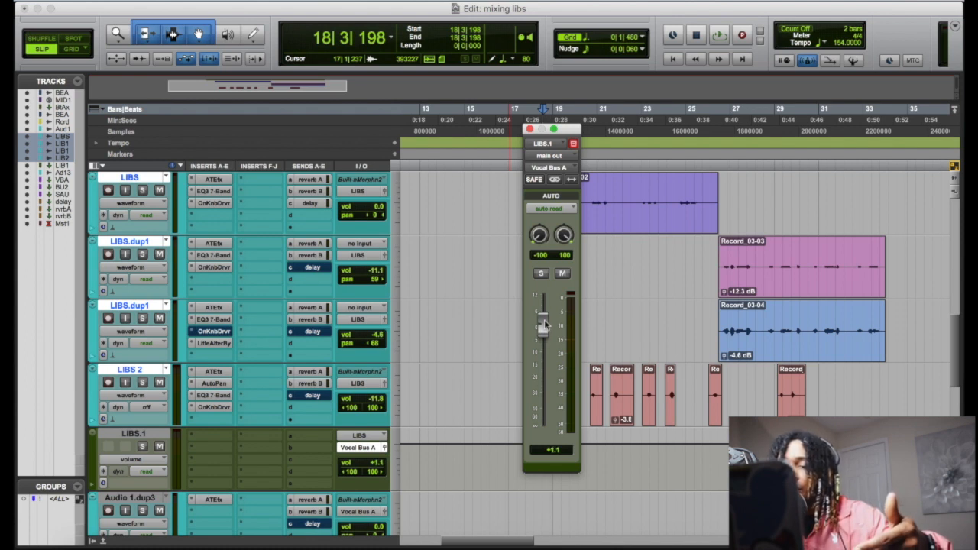
pyautogui.moveTo(544, 319); pyautogui.dragTo(544, 320)
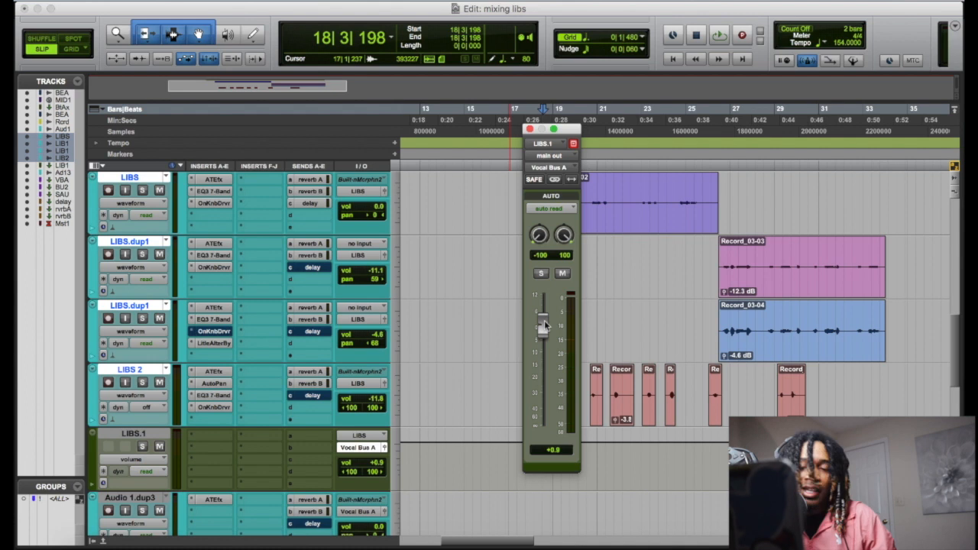
pyautogui.keyDown('alt'); pyautogui.click(544, 325); pyautogui.keyUp('alt')
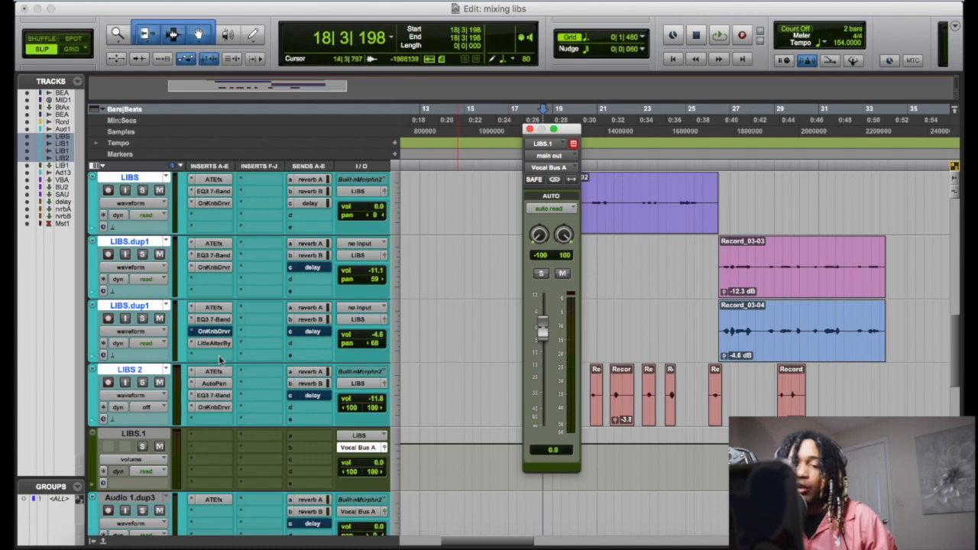
# Select only the LIBS.1 aux track and close its output window
pyautogui.click(150, 435)
pyautogui.scroll(4, 385, 336)
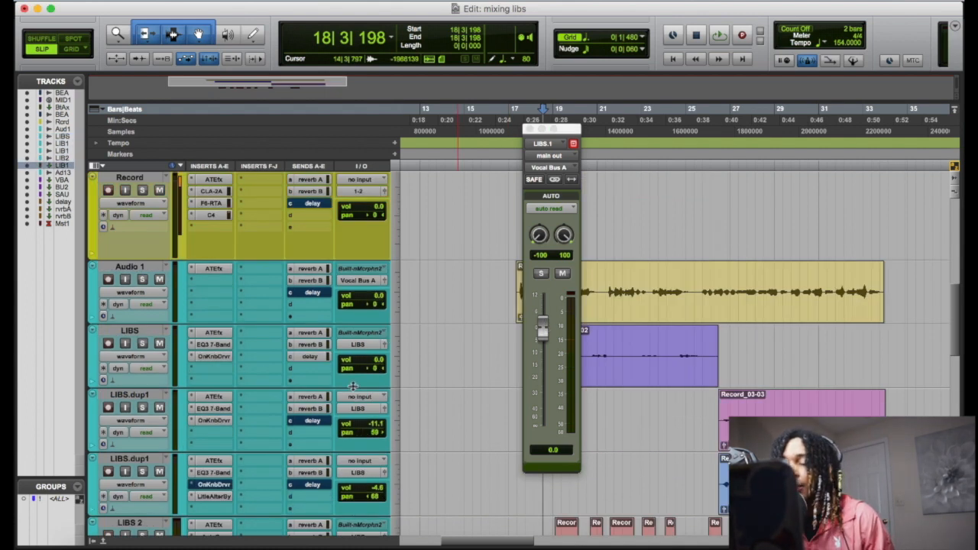
pyautogui.scroll(-5, 353, 386)
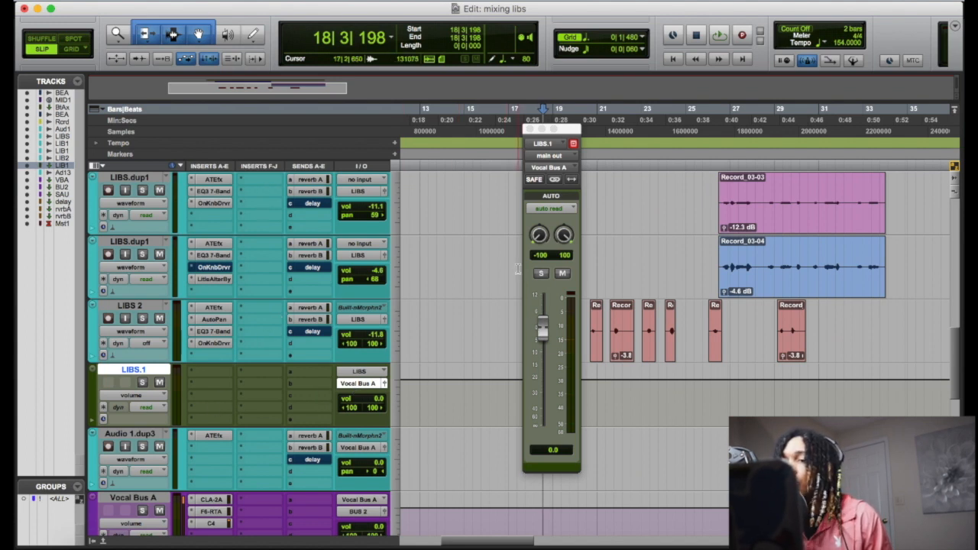
pyautogui.click(528, 130)
pyautogui.scroll(10, 586, 287)
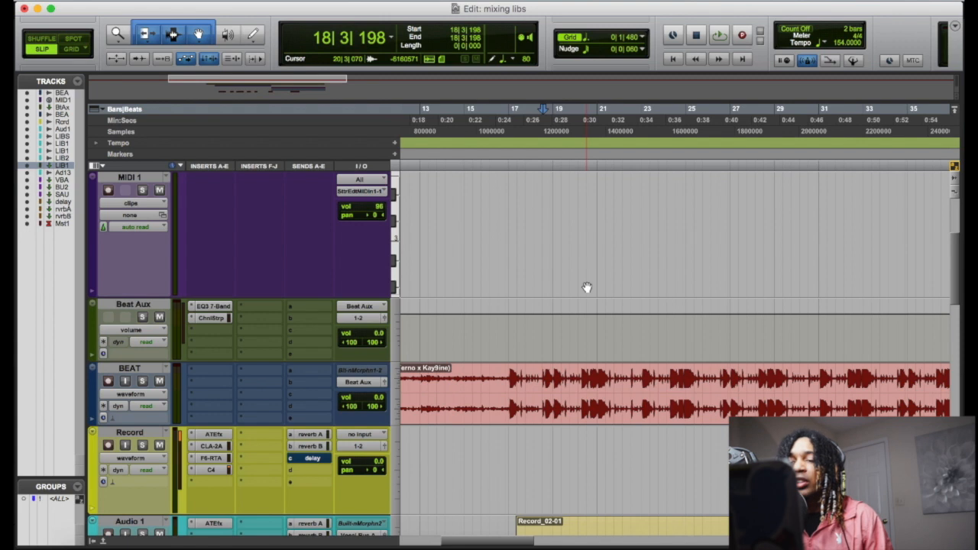
pyautogui.scroll(-10, 586, 287)
pyautogui.hscroll(2, 586, 288)
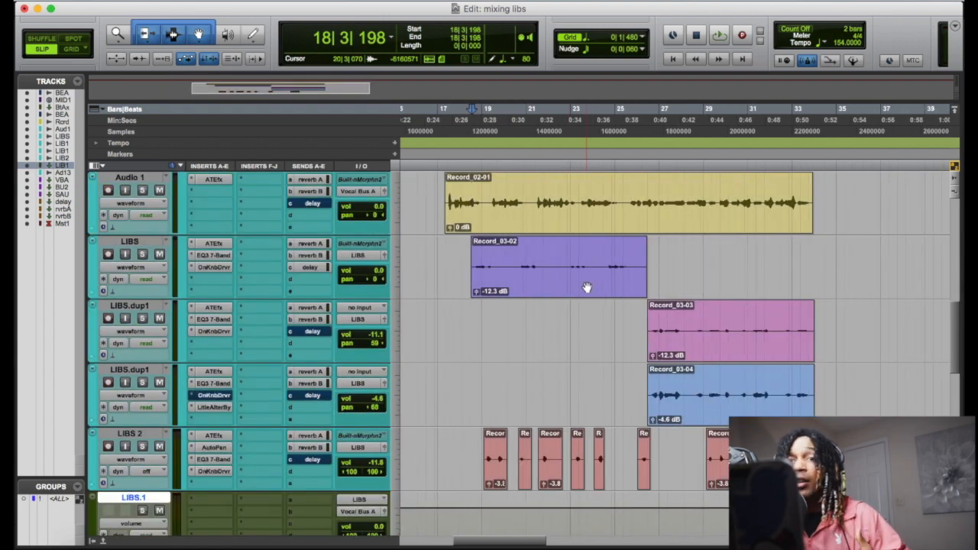
pyautogui.hscroll(1, 586, 287)
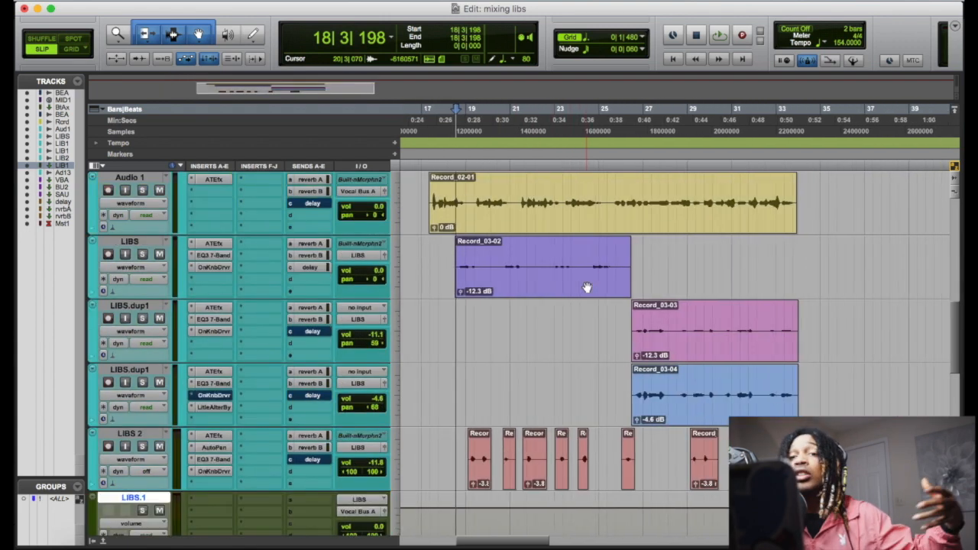